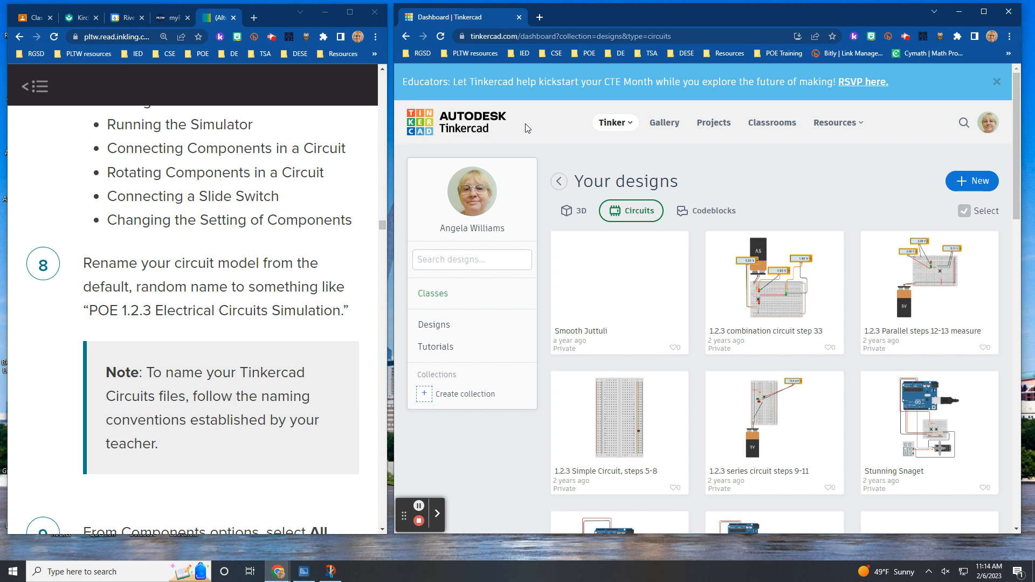
Create a new circuit from the Circuits collection of designs and dismiss the micro:bit component notice.
{"action": "left_click", "coordinate": [438, 330]}
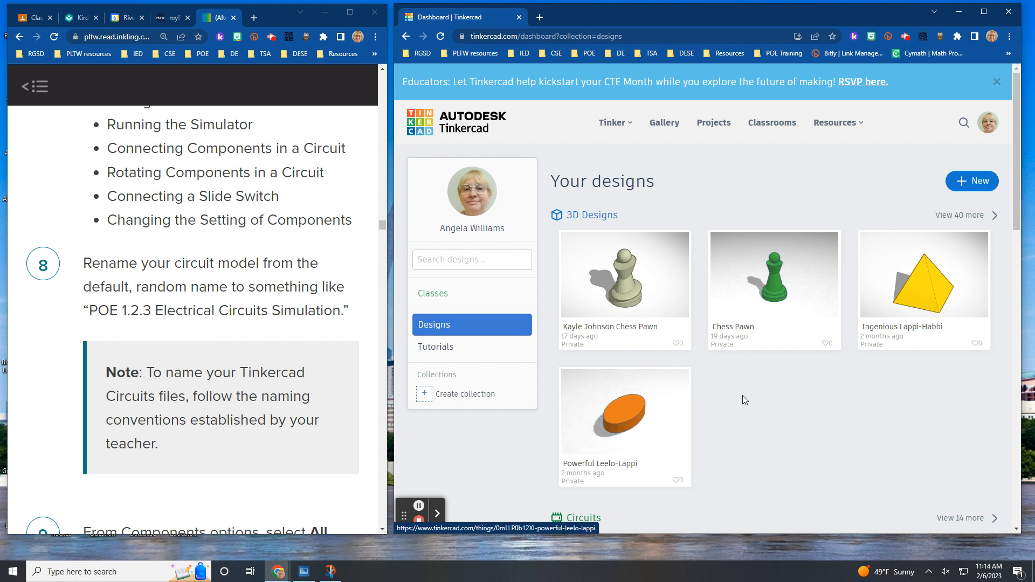
{"action": "scroll", "coordinate": [745, 401], "scroll_direction": "down", "scroll_amount": 3}
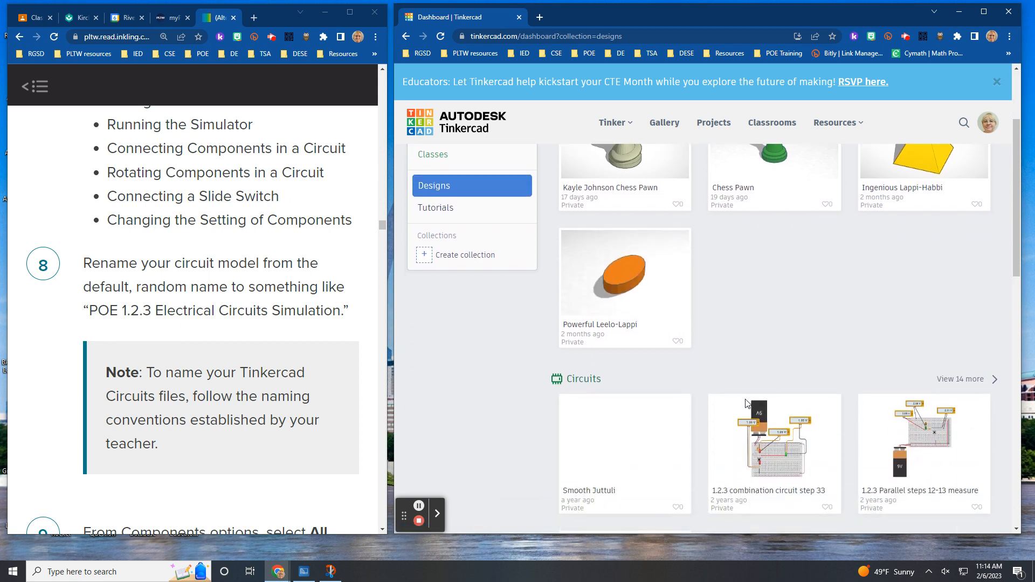
{"action": "left_click", "coordinate": [570, 358]}
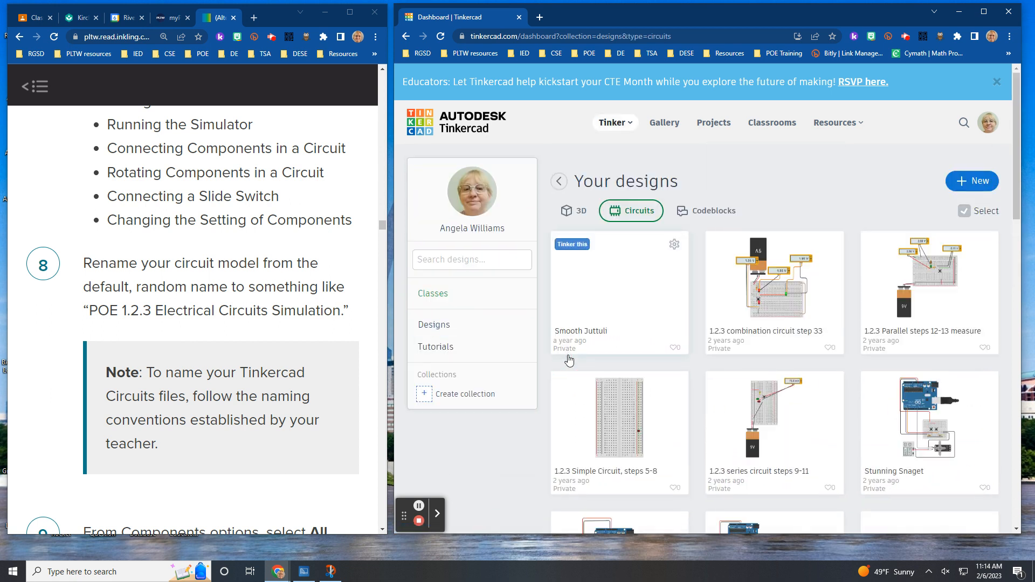
{"action": "left_click", "coordinate": [980, 184]}
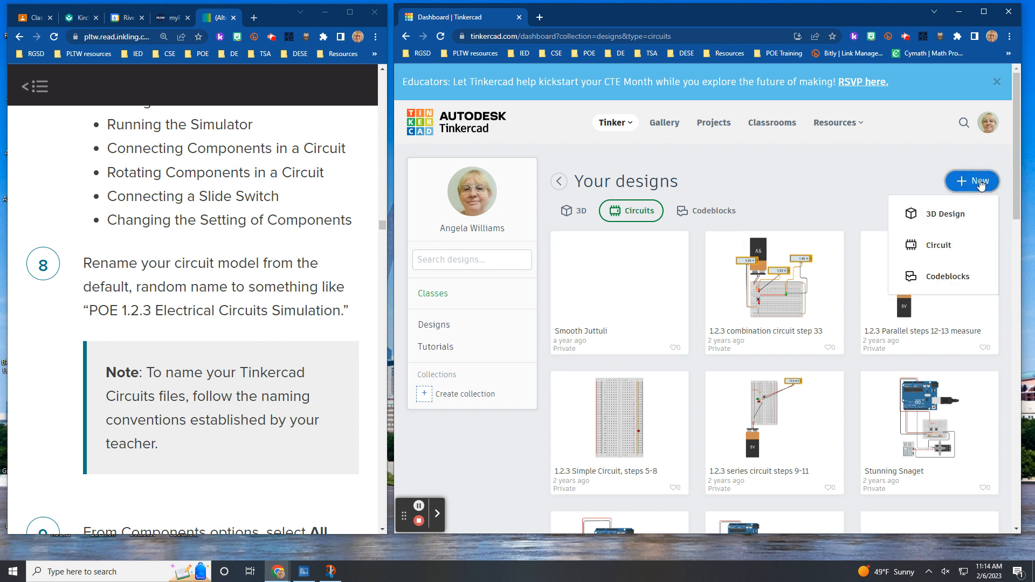
{"action": "left_click", "coordinate": [939, 246]}
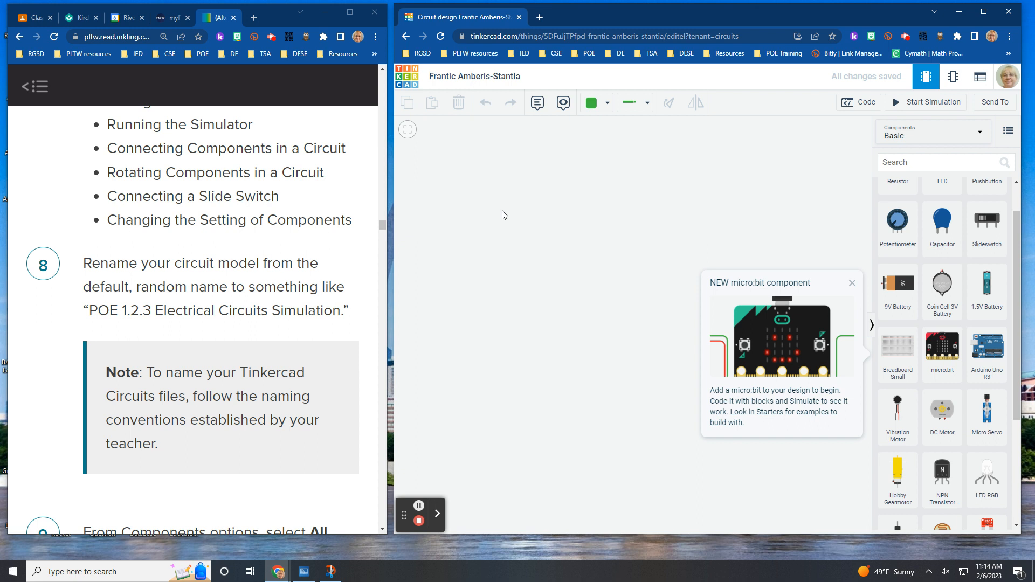
{"action": "left_click", "coordinate": [852, 283]}
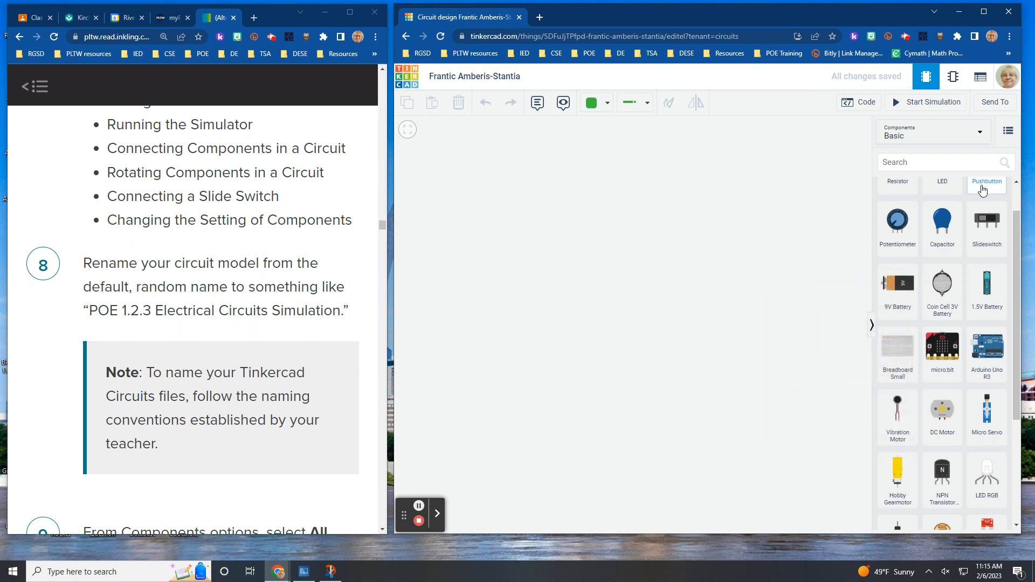
Enlarge the browser zoom of the circuit editor page to 150%.
{"action": "scroll", "coordinate": [1017, 227], "scroll_direction": "up", "scroll_amount": 1}
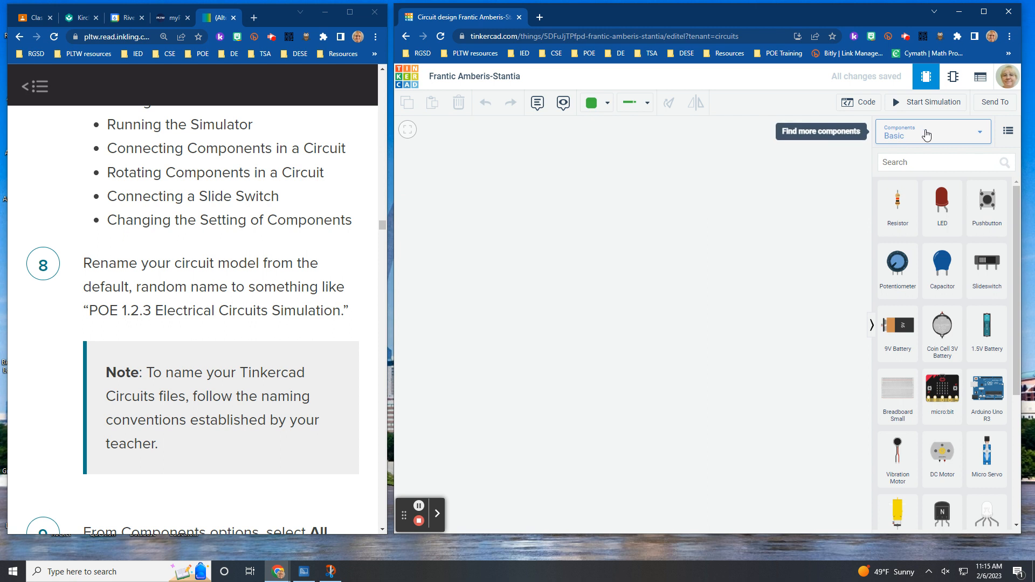
{"action": "left_click", "coordinate": [979, 138]}
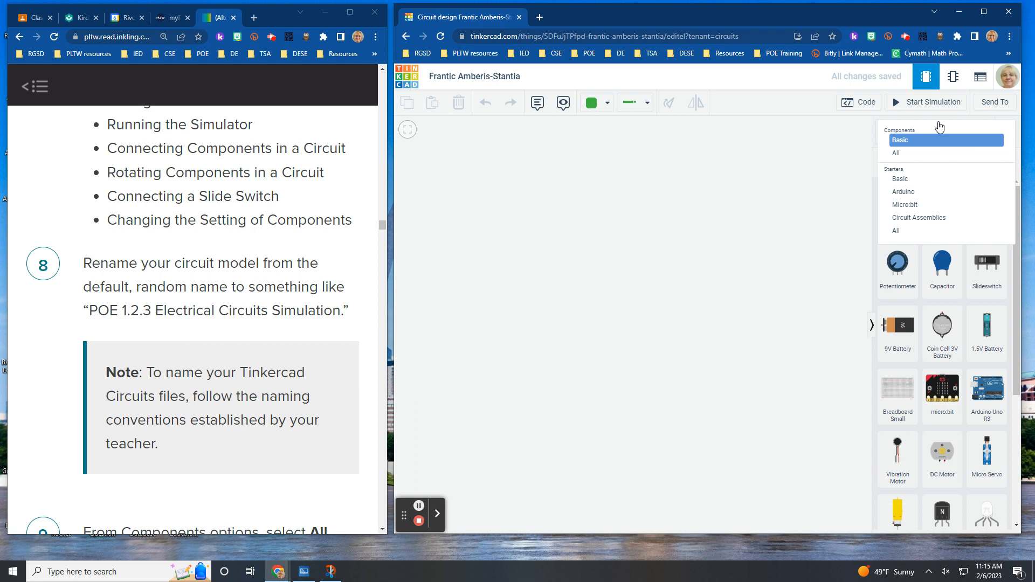
{"action": "left_click", "coordinate": [1009, 36]}
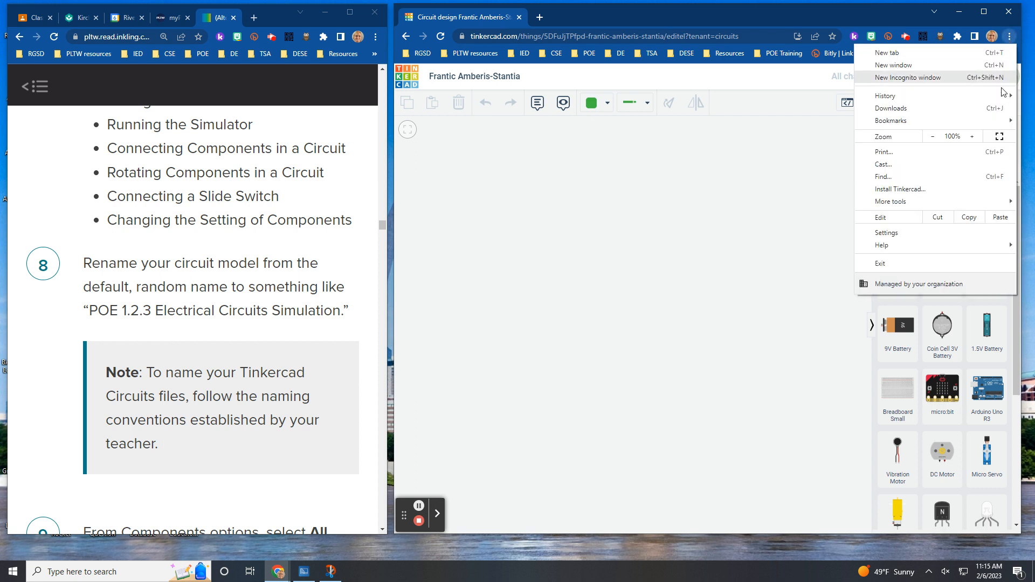
{"action": "left_click", "coordinate": [972, 136]}
{"action": "left_click", "coordinate": [973, 138]}
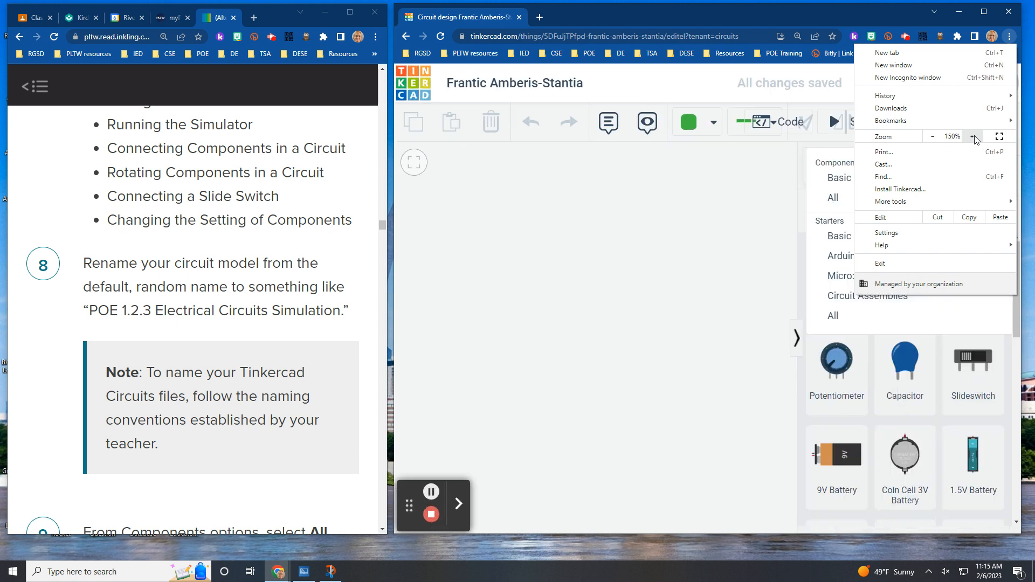
{"action": "left_click", "coordinate": [701, 315]}
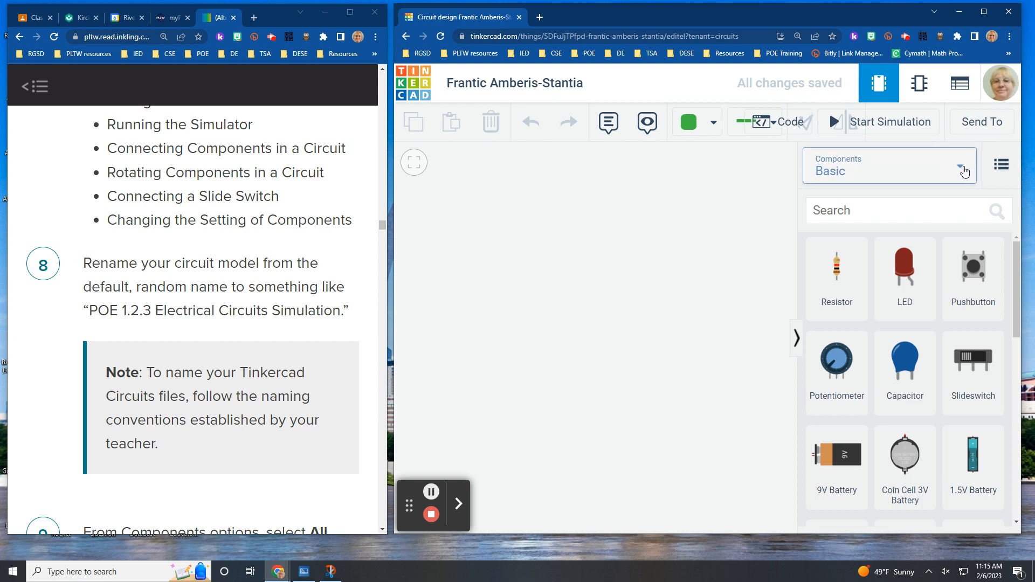
Resize the activity instructions and circuit editor windows to sit side by side without overlapping, extending both down to the taskbar.
{"action": "left_click_drag", "start_coordinate": [728, 535], "coordinate": [733, 555]}
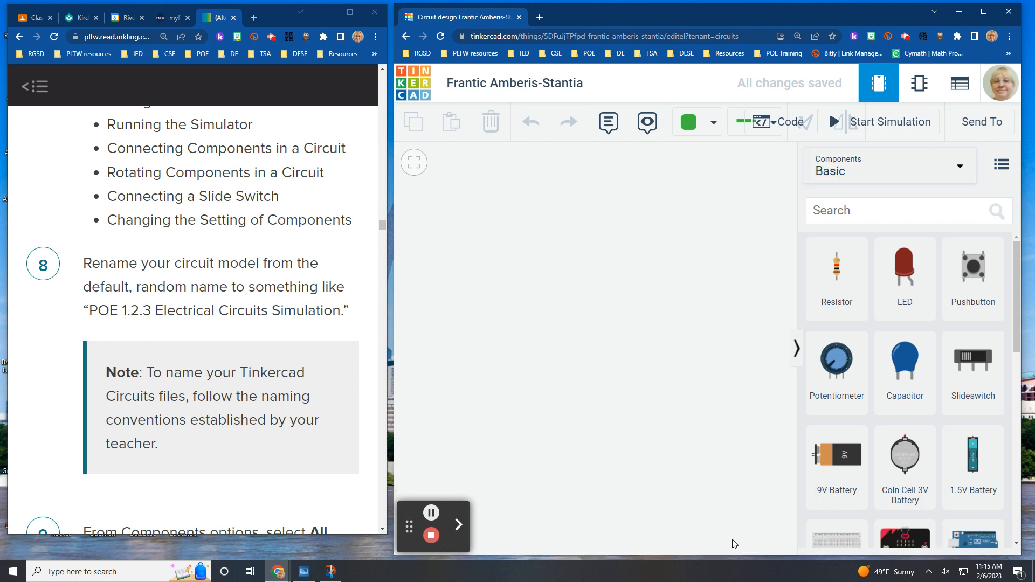
{"action": "left_click", "coordinate": [169, 19]}
{"action": "mouse_move", "coordinate": [168, 19]}
{"action": "left_mouse_down"}
{"action": "mouse_move", "coordinate": [256, 82]}
{"action": "mouse_move", "coordinate": [354, 63]}
{"action": "mouse_move", "coordinate": [194, 19]}
{"action": "mouse_move", "coordinate": [170, 24]}
{"action": "left_mouse_up"}
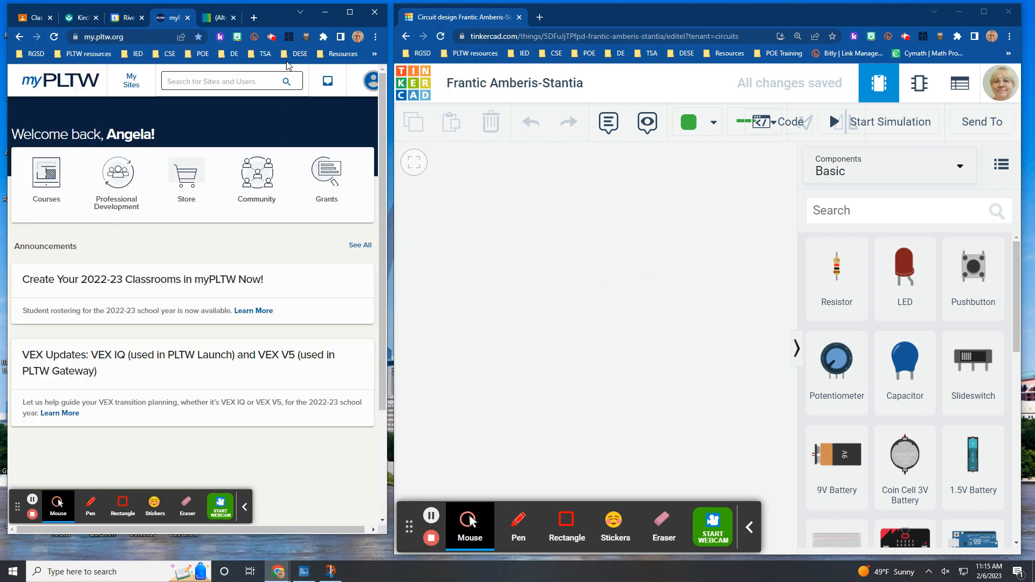
{"action": "left_click", "coordinate": [219, 19]}
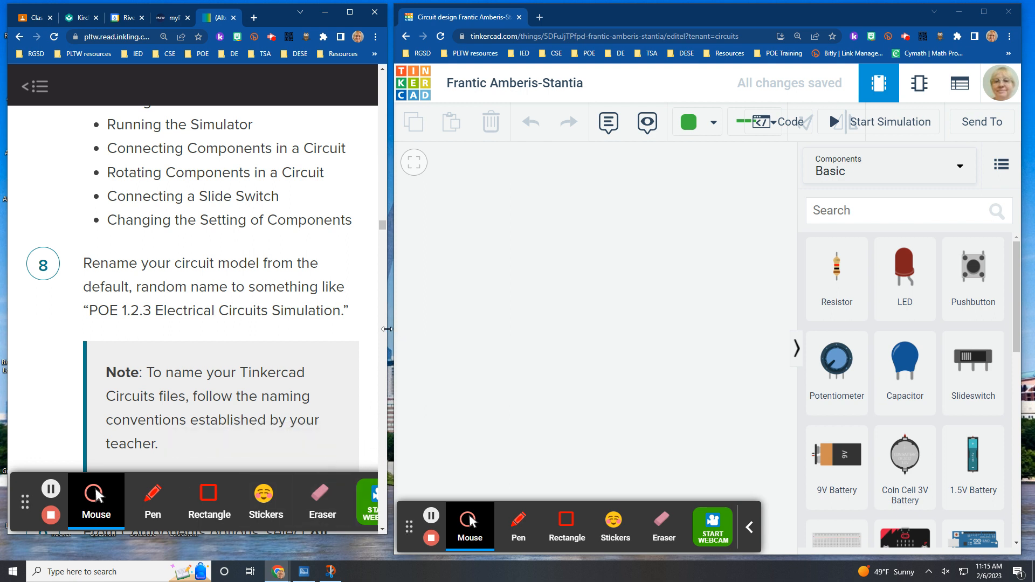
{"action": "left_click_drag", "start_coordinate": [387, 329], "coordinate": [713, 330]}
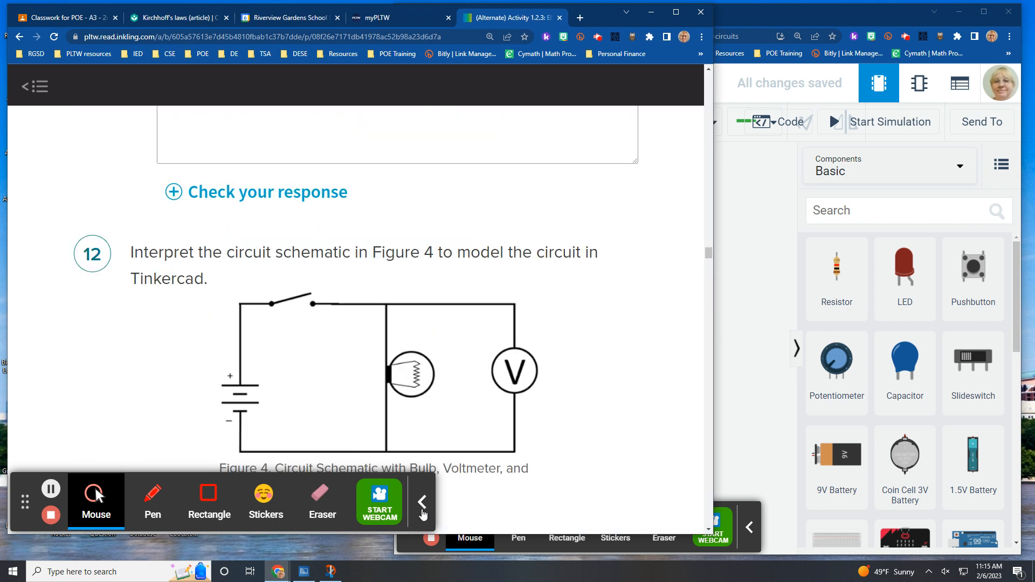
{"action": "left_click_drag", "start_coordinate": [716, 289], "coordinate": [339, 321]}
{"action": "left_click_drag", "start_coordinate": [288, 537], "coordinate": [288, 557]}
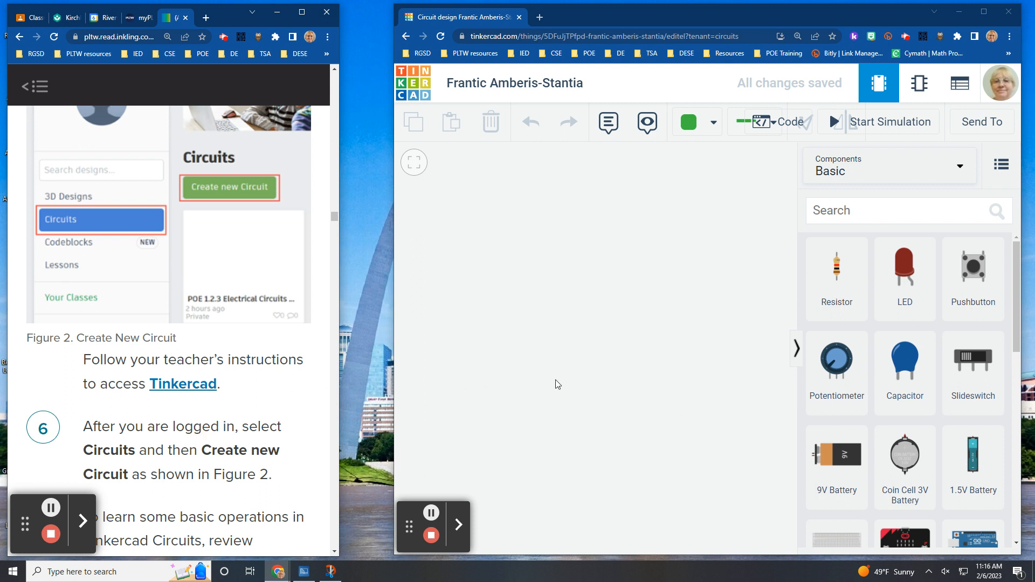
{"action": "left_click_drag", "start_coordinate": [396, 297], "coordinate": [342, 300]}
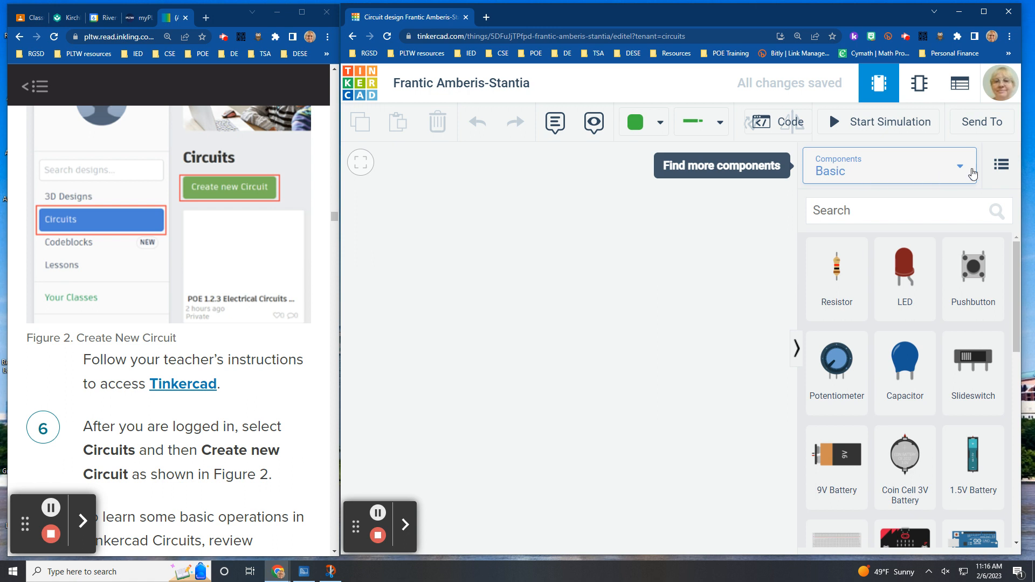
Look through the component library categories, show the Arduino starters, and return to the Basic components.
{"action": "left_click", "coordinate": [959, 168]}
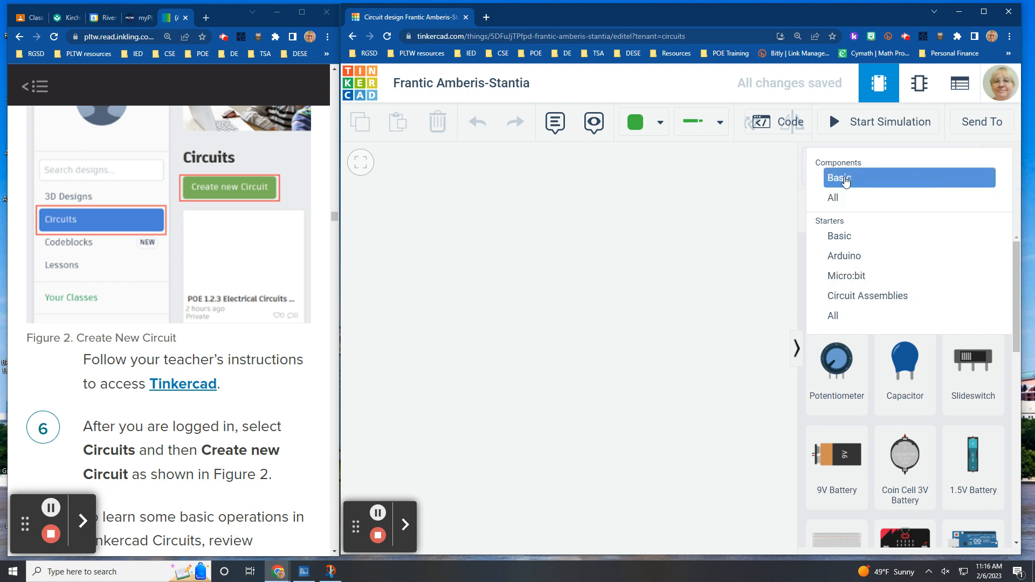
{"action": "left_click", "coordinate": [845, 182]}
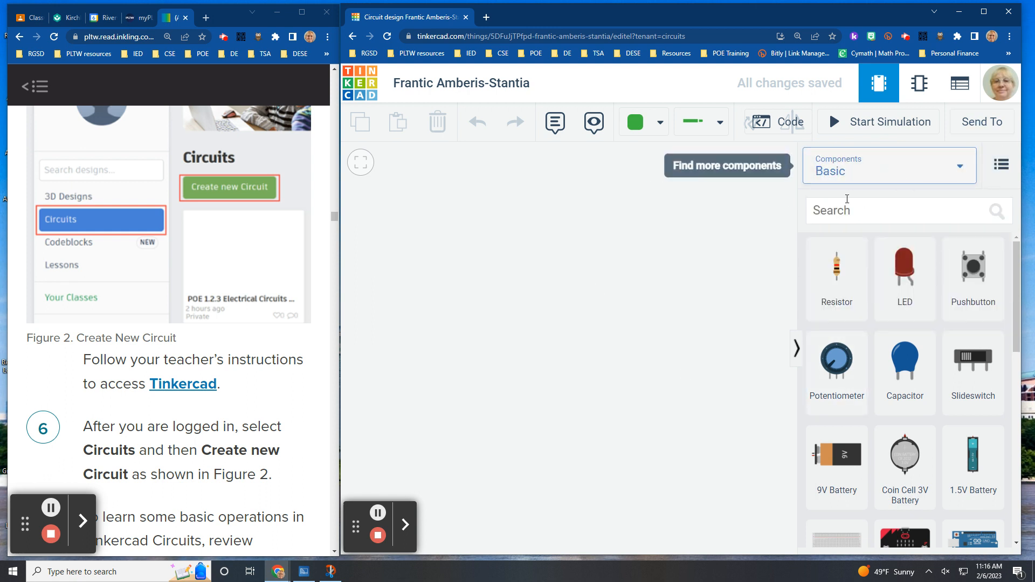
{"action": "left_click", "coordinate": [960, 168]}
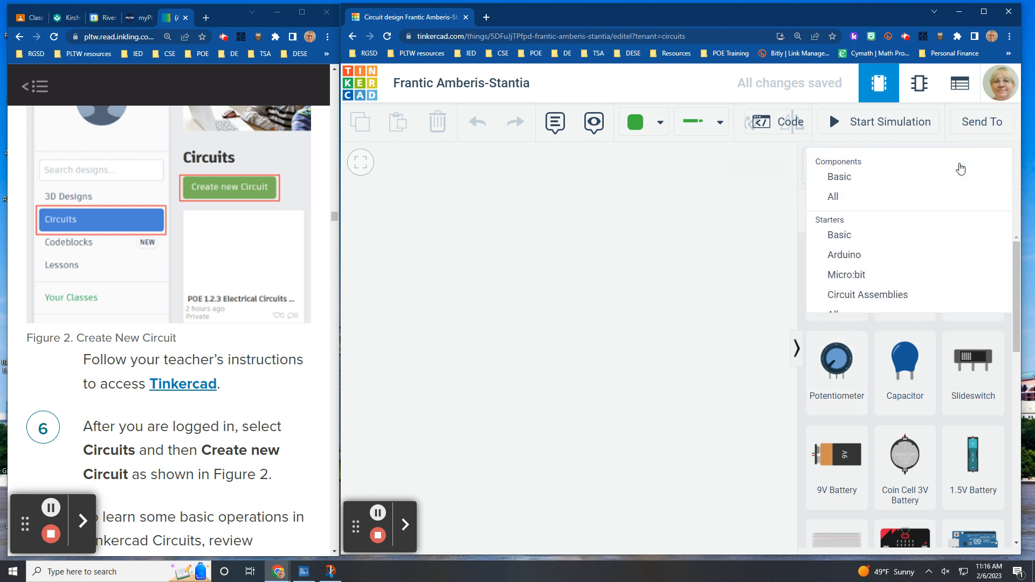
{"action": "left_click", "coordinate": [845, 257]}
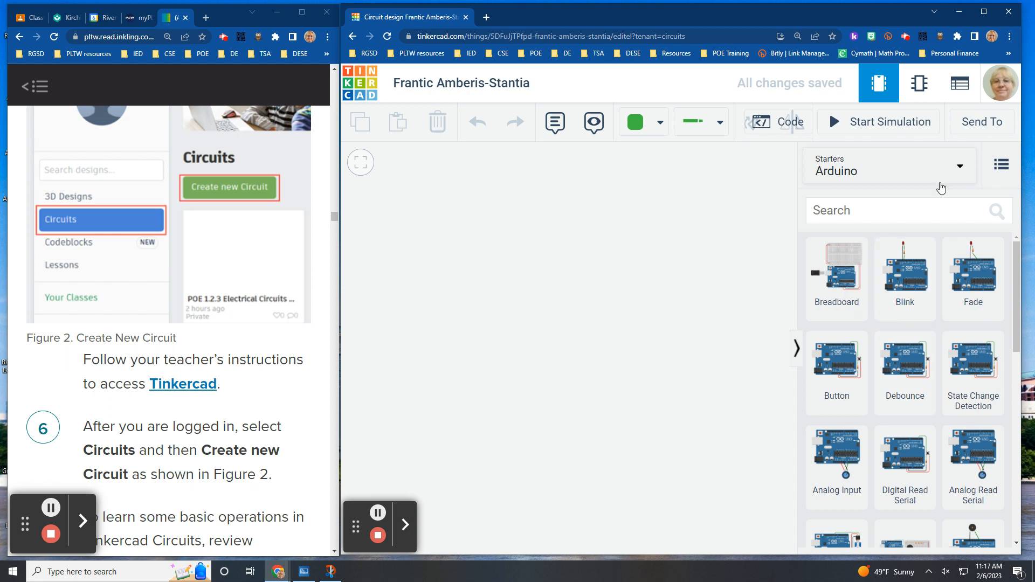
{"action": "left_click", "coordinate": [962, 166]}
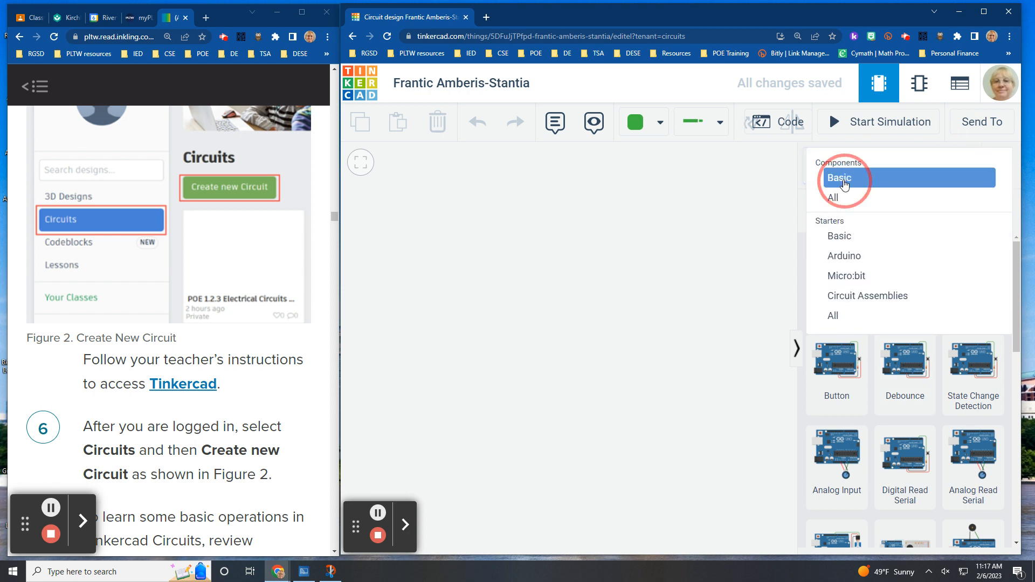
{"action": "left_click", "coordinate": [845, 179]}
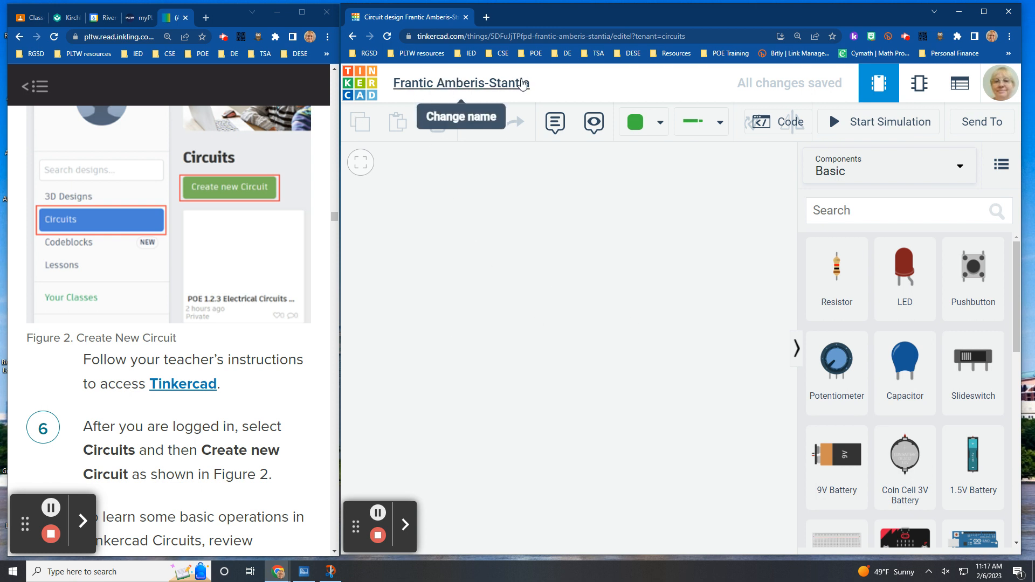
Rename the circuit as "POE 1.2.3 Electrical Circuits Simulation AsW", following step 8 of the activity instructions.
{"action": "scroll", "coordinate": [240, 405], "scroll_direction": "down", "scroll_amount": 7}
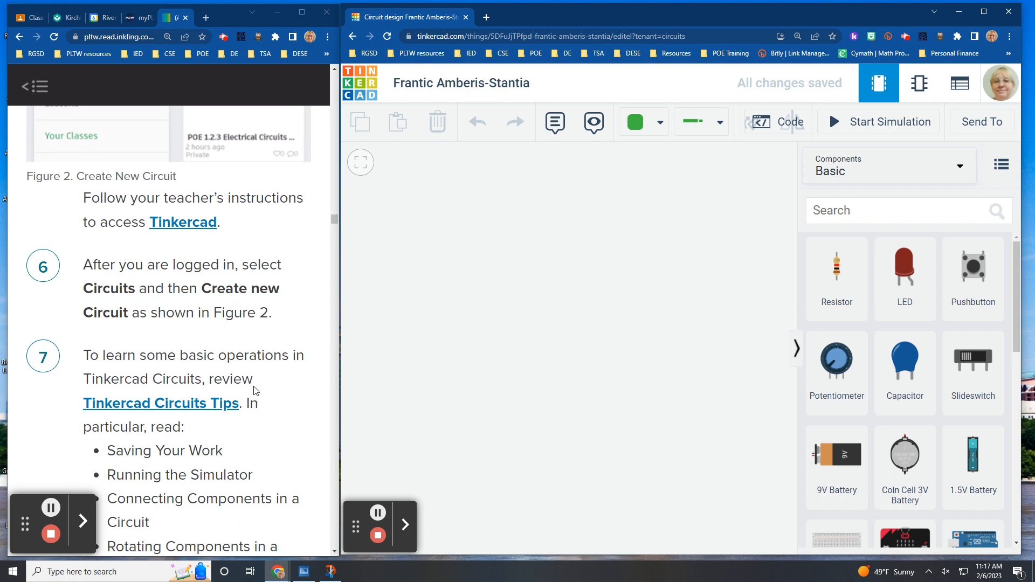
{"action": "scroll", "coordinate": [257, 384], "scroll_direction": "down", "scroll_amount": 4}
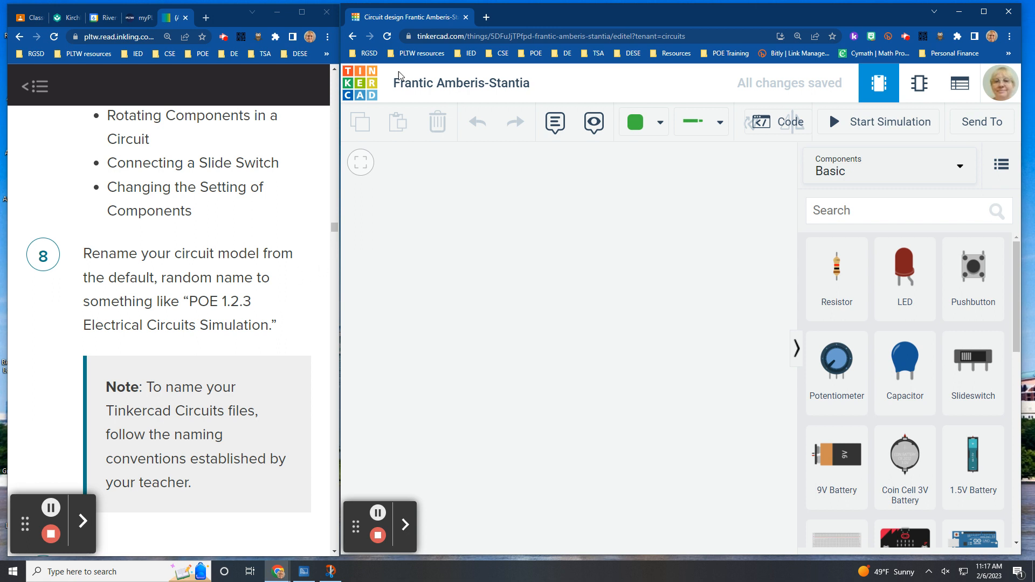
{"action": "left_click", "coordinate": [447, 82]}
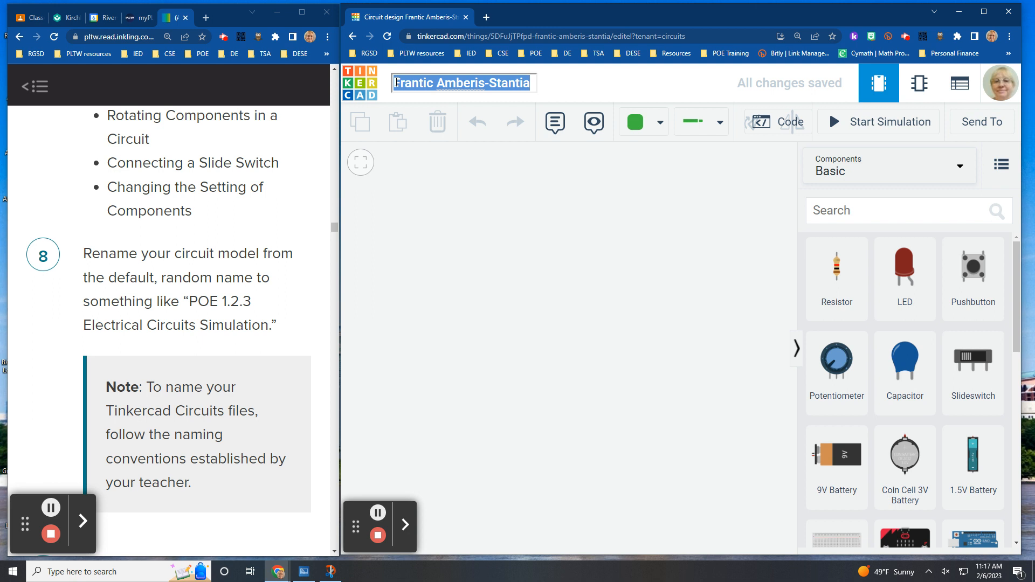
{"action": "type", "text": "POE"}
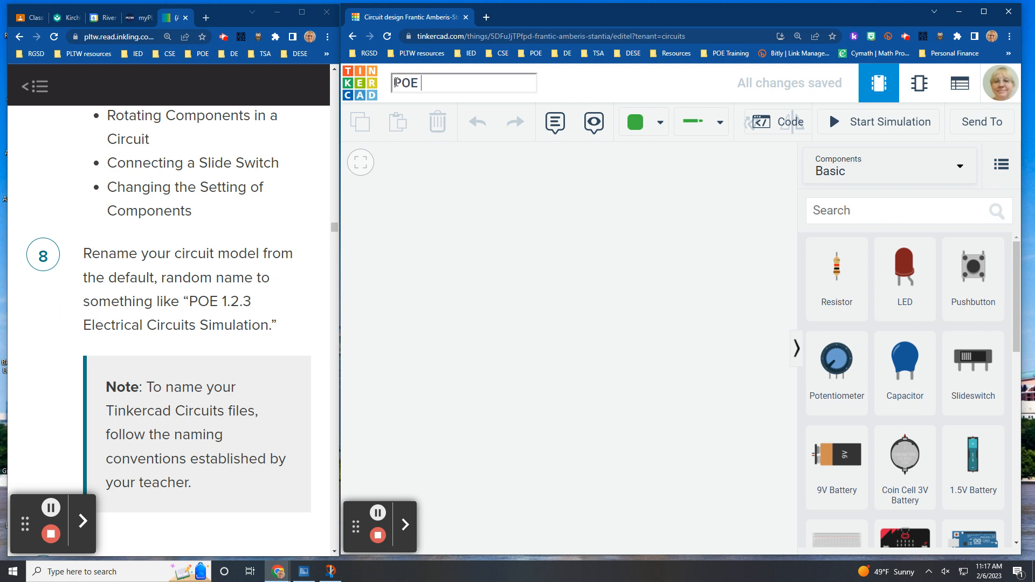
{"action": "type", "text": " 1.2.3"}
{"action": "type", "text": " Electrical "}
{"action": "type", "text": "Circuits"}
{"action": "type", "text": " Simula"}
{"action": "type", "text": "tion"}
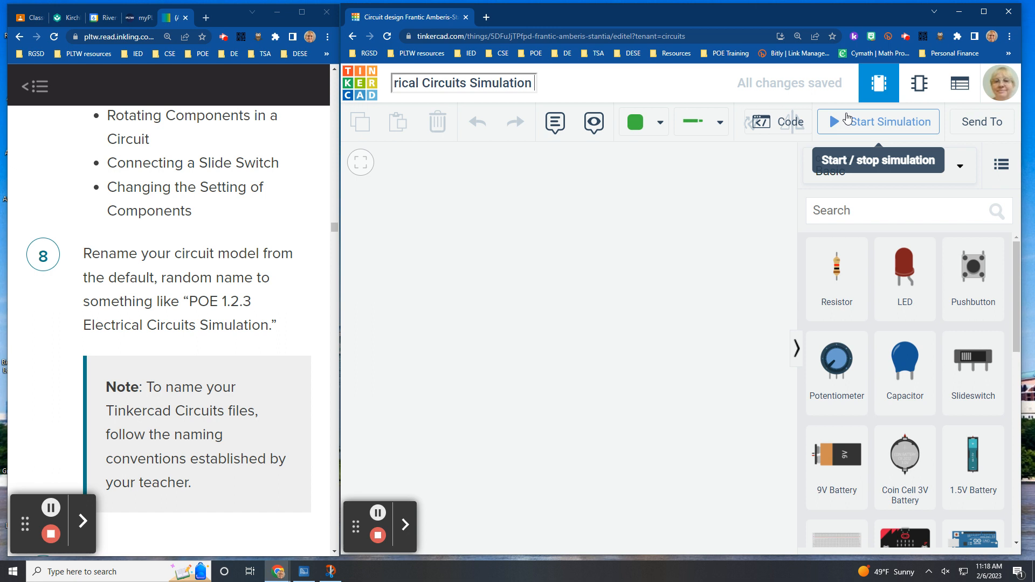
{"action": "type", "text": "AsW"}
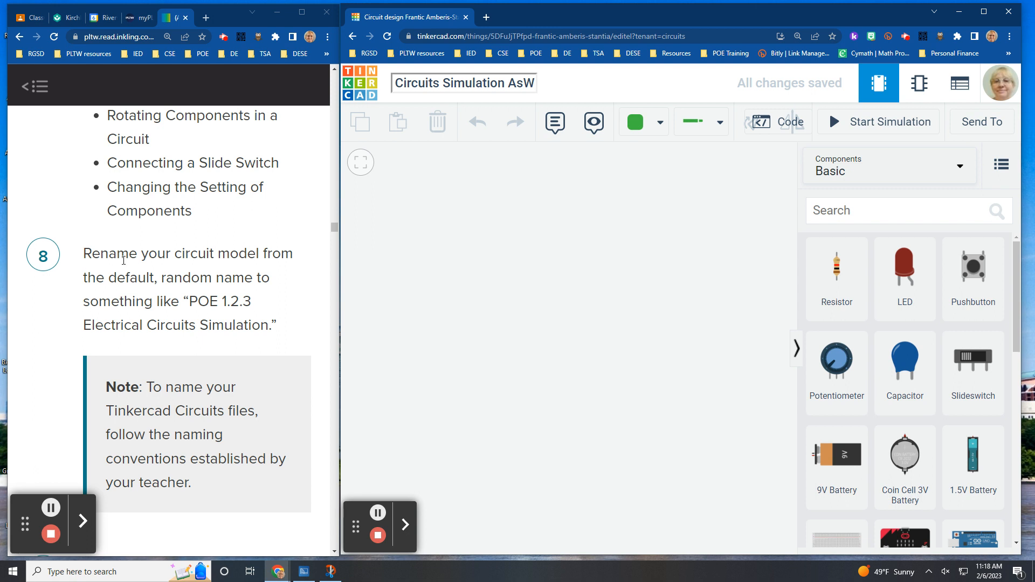
{"action": "scroll", "coordinate": [123, 261], "scroll_direction": "down", "scroll_amount": 1}
{"action": "scroll", "coordinate": [125, 261], "scroll_direction": "down", "scroll_amount": 1}
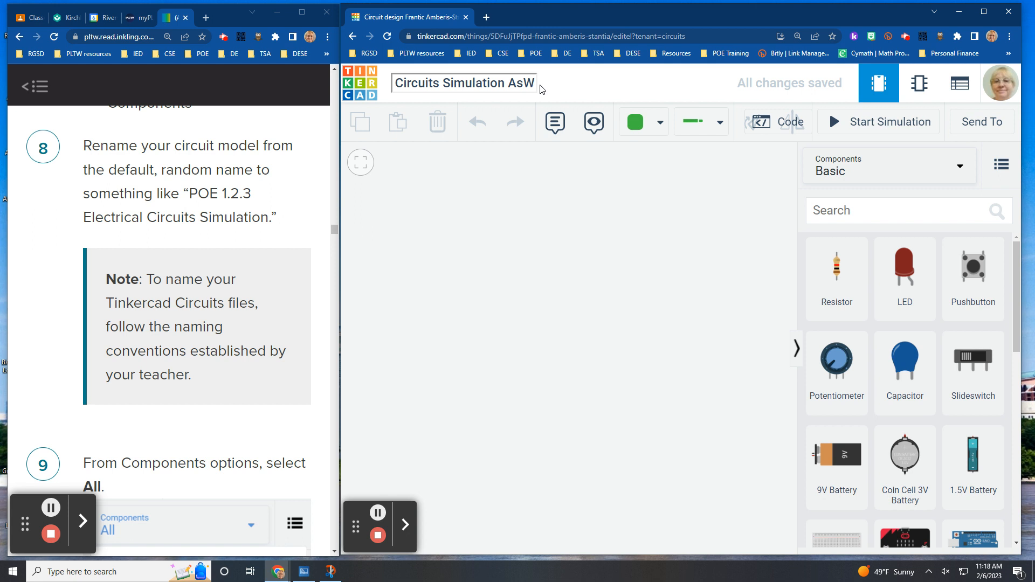
{"action": "left_click", "coordinate": [615, 83]}
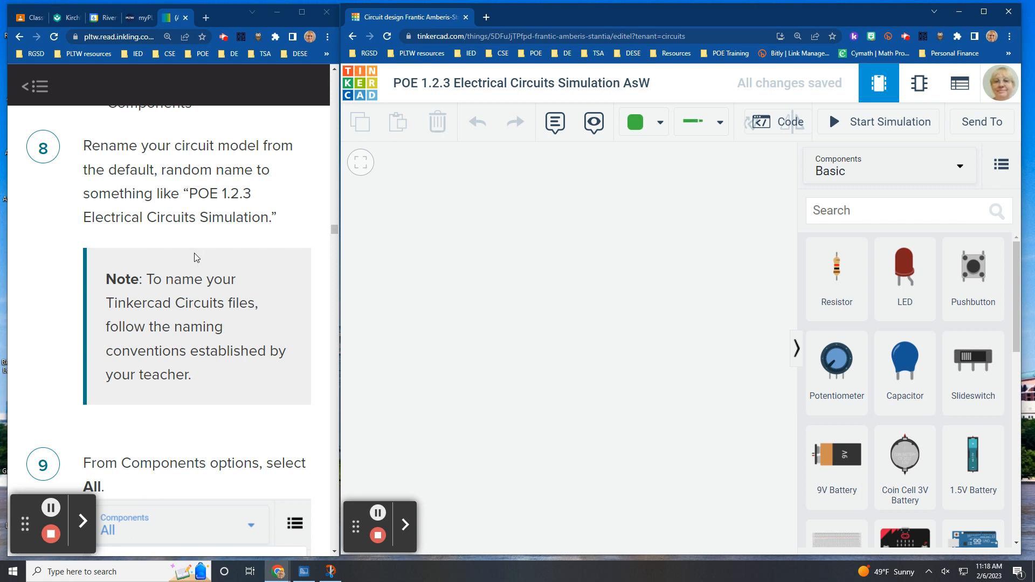
Read step 9 of the activity instructions and set the component library to show All components.
{"action": "scroll", "coordinate": [194, 257], "scroll_direction": "down", "scroll_amount": 3}
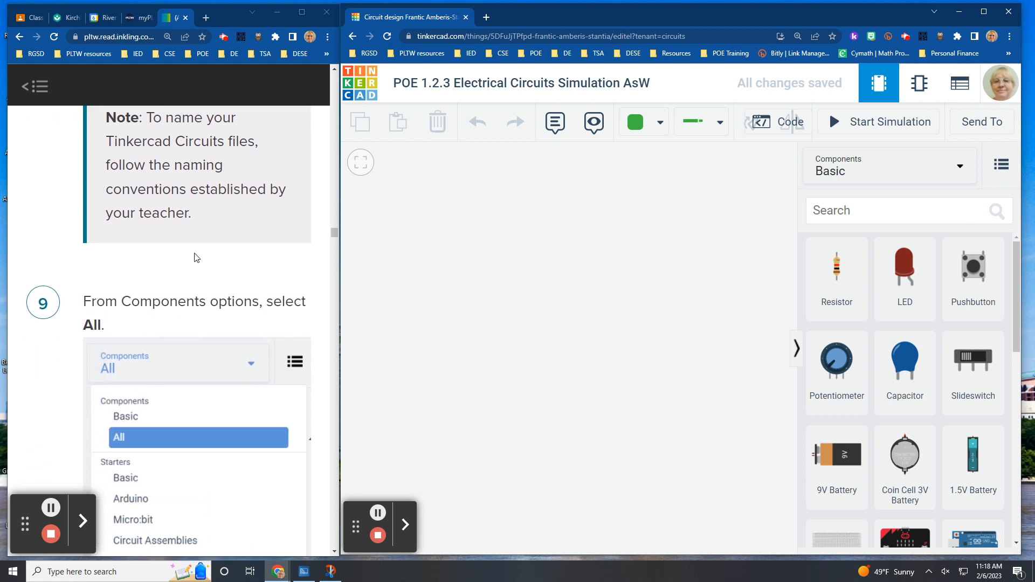
{"action": "scroll", "coordinate": [194, 257], "scroll_direction": "down", "scroll_amount": 3}
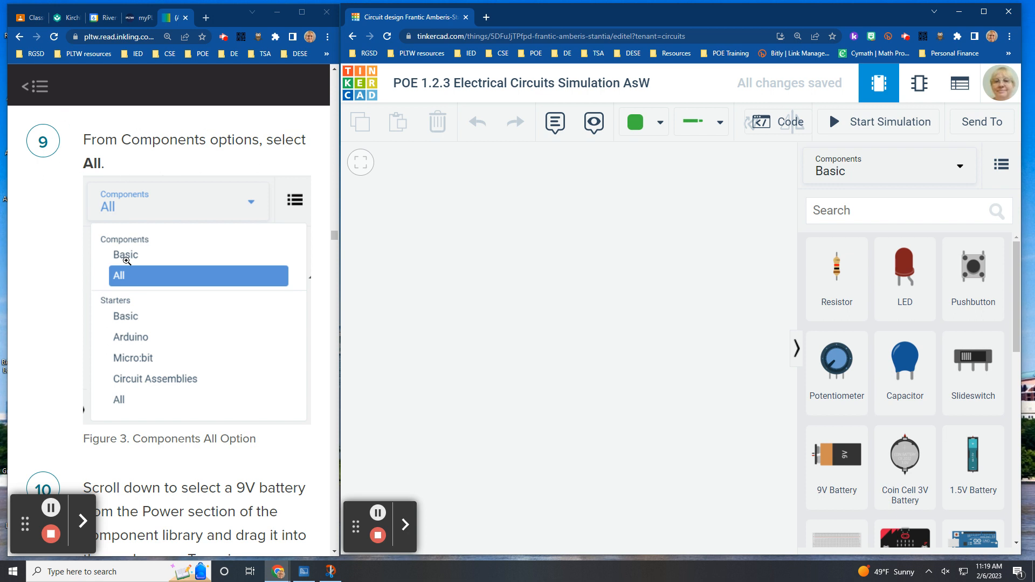
{"action": "left_click", "coordinate": [959, 169]}
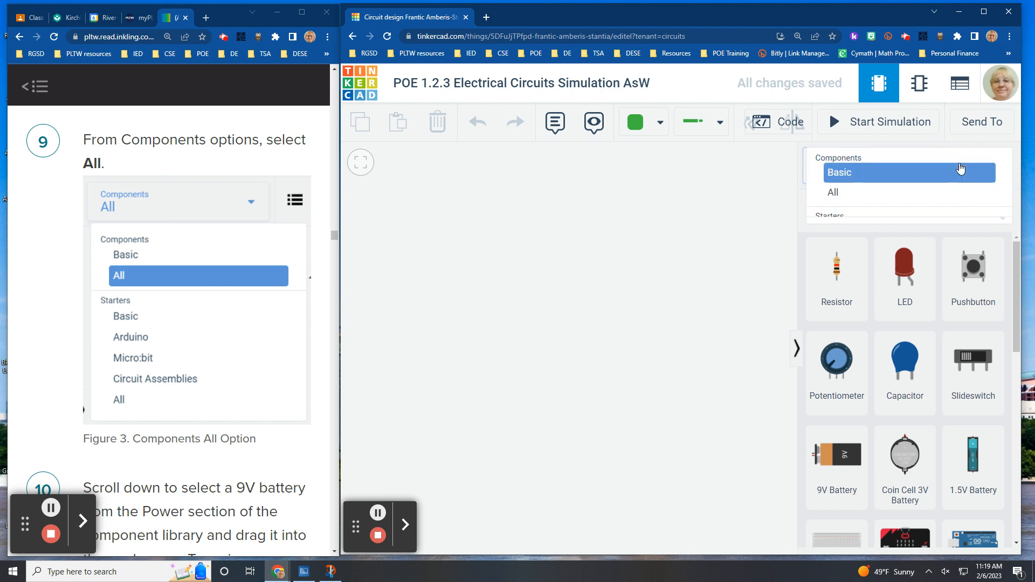
{"action": "left_click", "coordinate": [864, 198]}
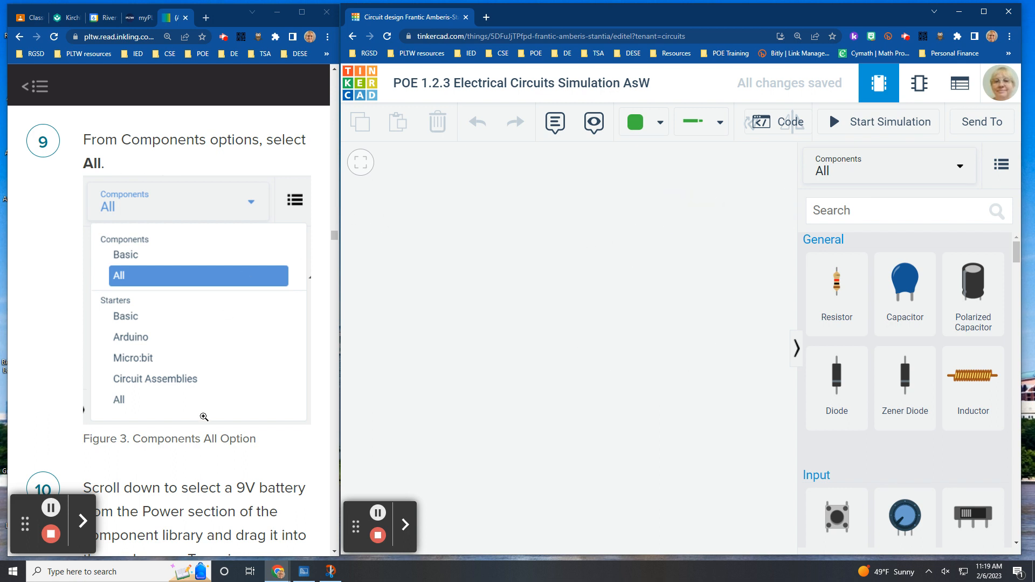
Read step 10 of the activity instructions and browse the component library down to the Power section.
{"action": "scroll", "coordinate": [205, 408], "scroll_direction": "down", "scroll_amount": 4}
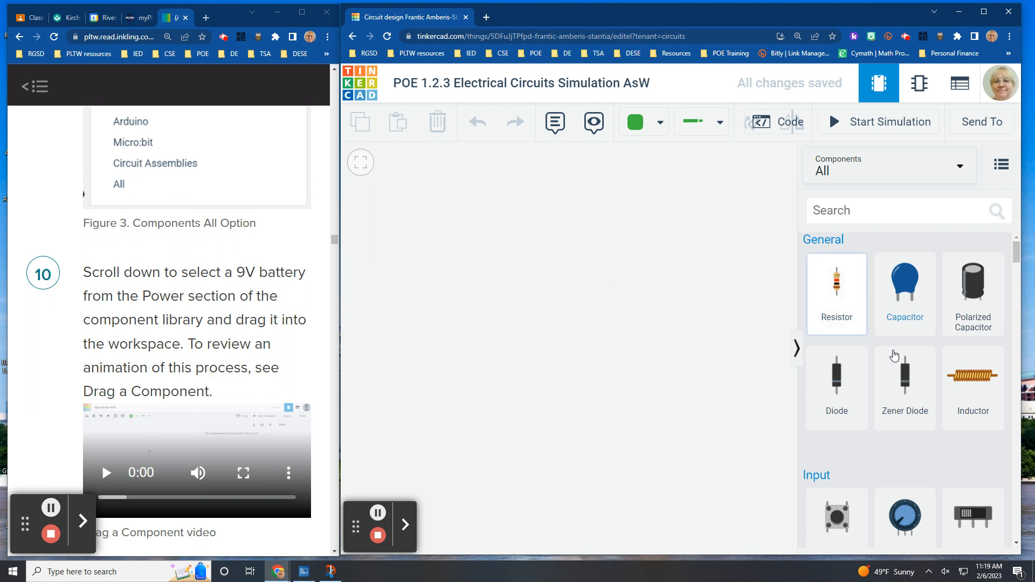
{"action": "scroll", "coordinate": [904, 400], "scroll_direction": "down", "scroll_amount": 8}
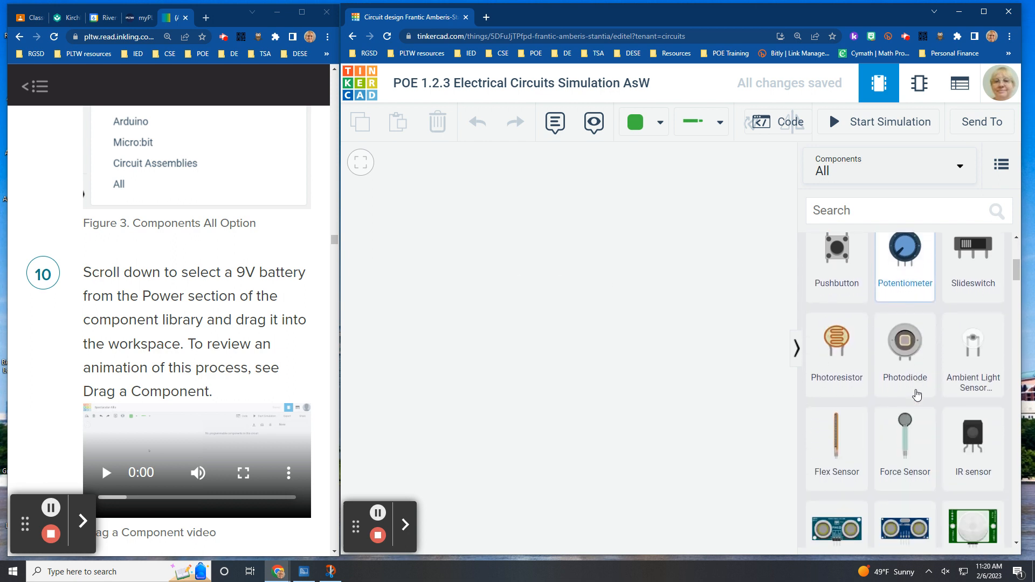
{"action": "scroll", "coordinate": [916, 395], "scroll_direction": "down", "scroll_amount": 3}
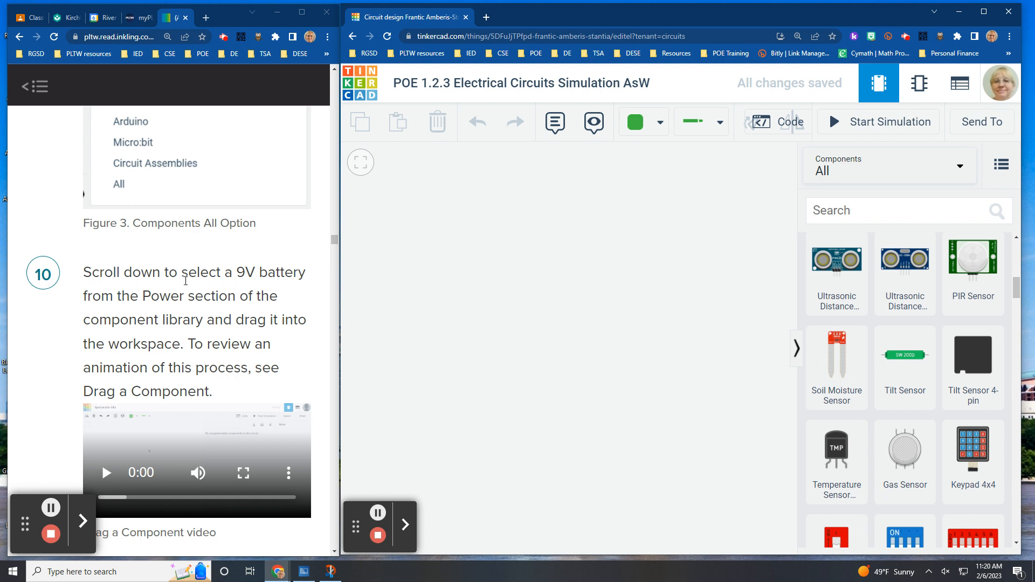
{"action": "scroll", "coordinate": [911, 345], "scroll_direction": "down", "scroll_amount": 6}
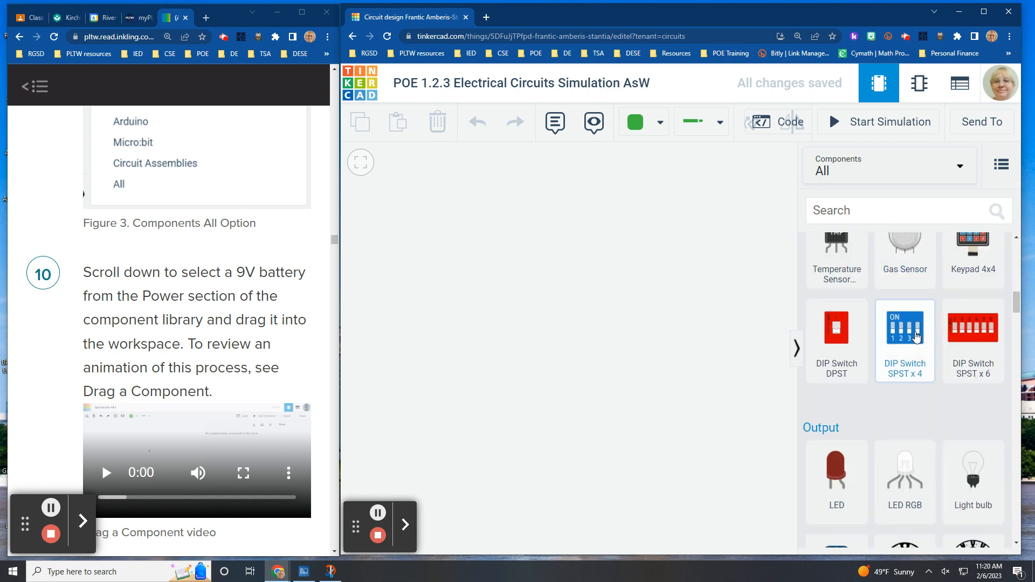
{"action": "scroll", "coordinate": [916, 337], "scroll_direction": "down", "scroll_amount": 5}
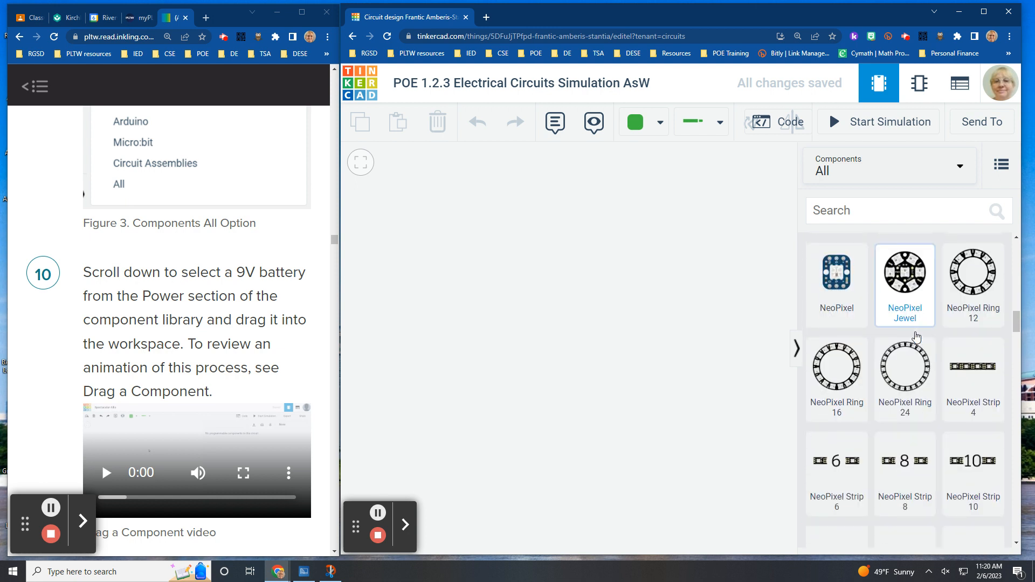
{"action": "scroll", "coordinate": [915, 337], "scroll_direction": "down", "scroll_amount": 8}
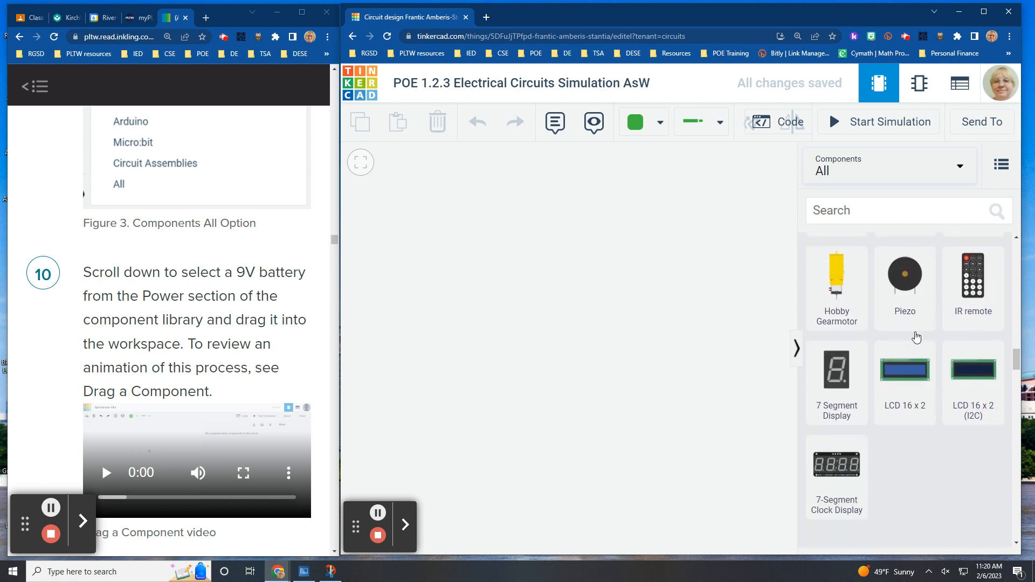
{"action": "scroll", "coordinate": [915, 337], "scroll_direction": "down", "scroll_amount": 5}
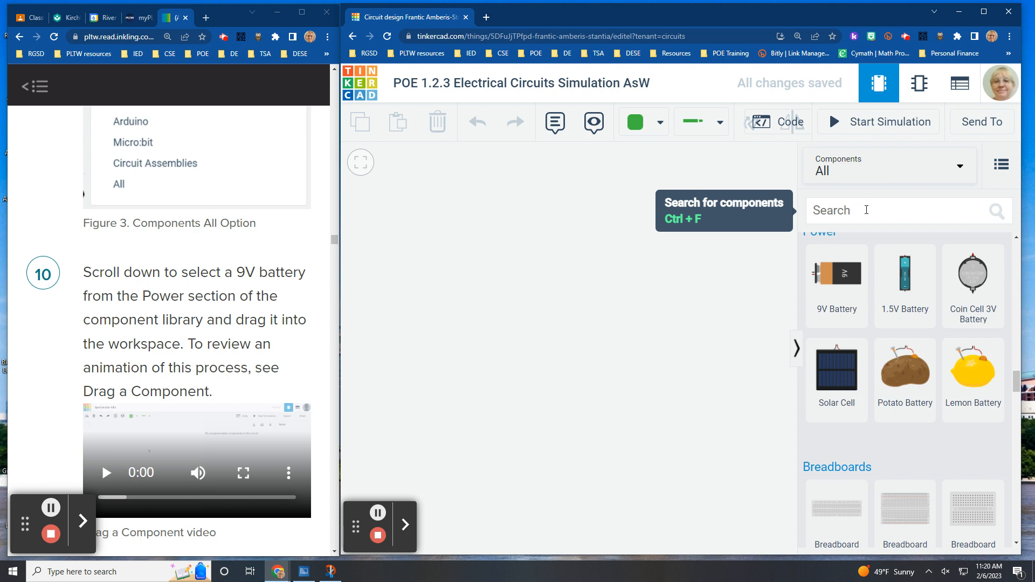
Search the component library for "9v battery" and place a 9V Battery in the lower part of the workspace.
{"action": "left_click", "coordinate": [868, 209]}
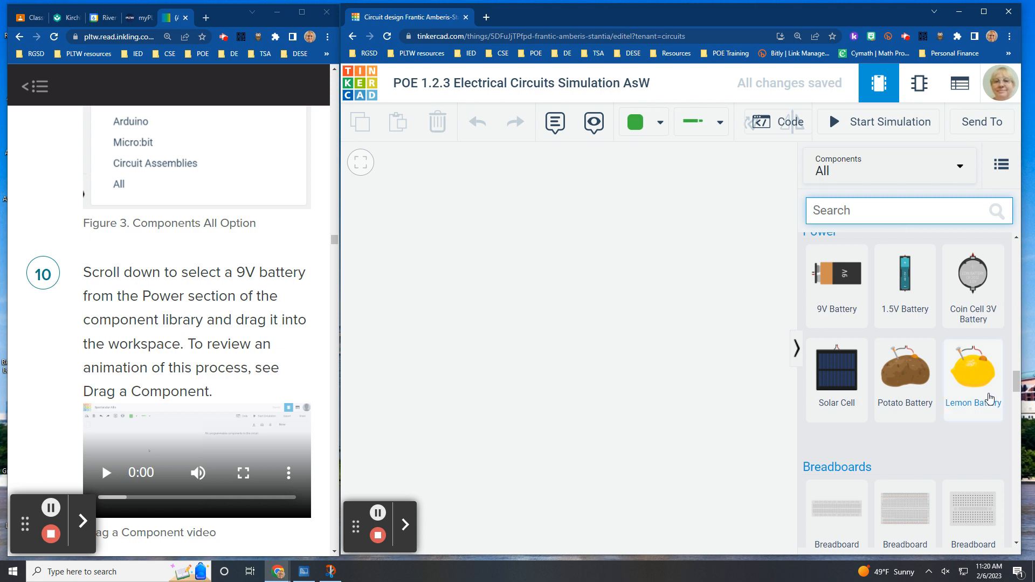
{"action": "scroll", "coordinate": [989, 395], "scroll_direction": "up", "scroll_amount": 20}
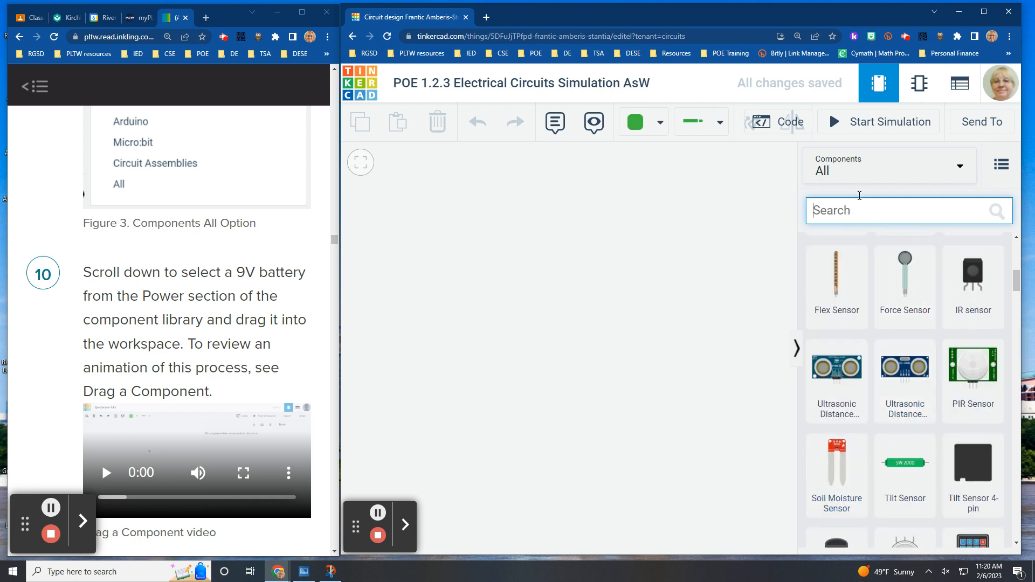
{"action": "type", "text": "9V"}
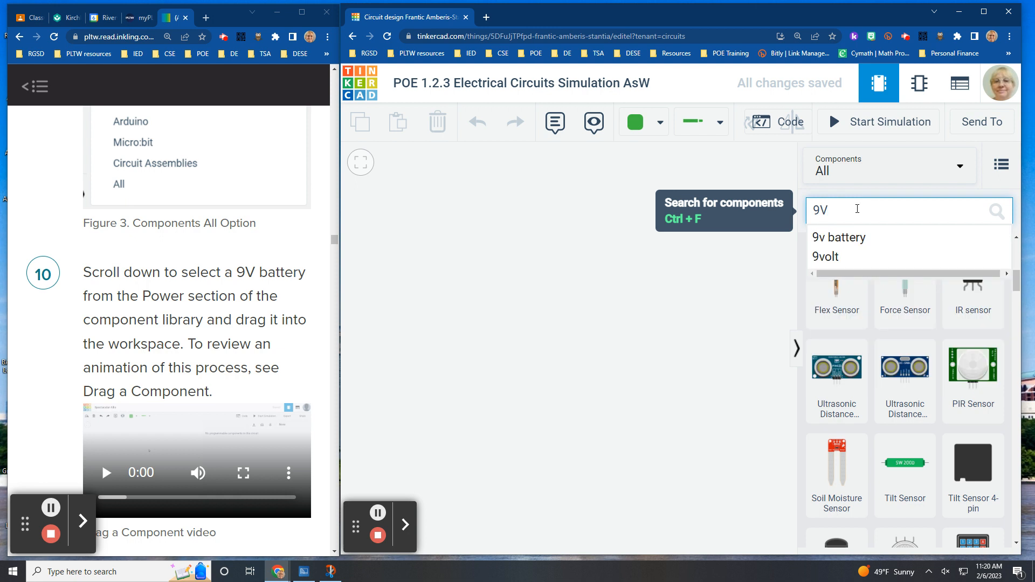
{"action": "left_click", "coordinate": [843, 240]}
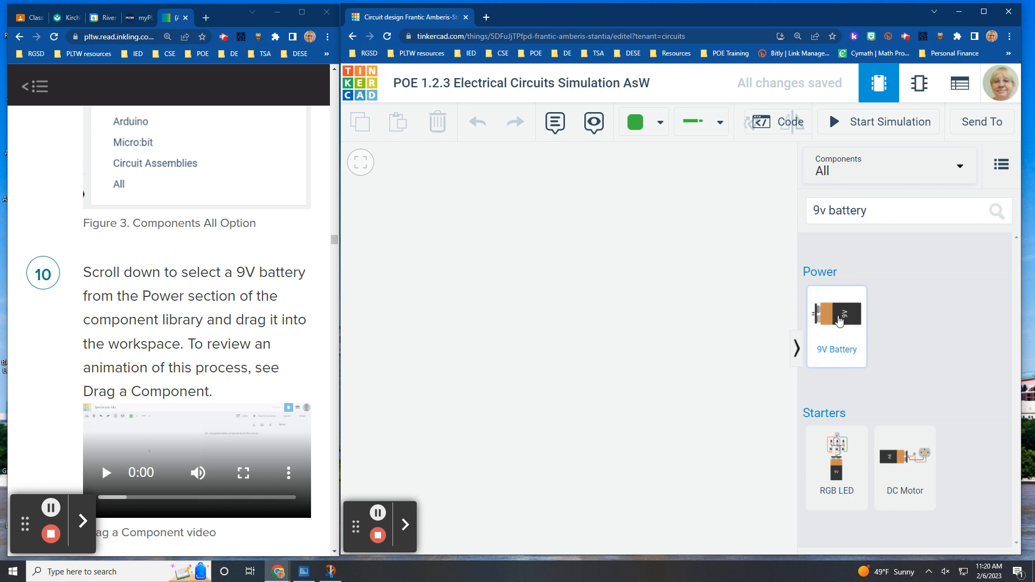
{"action": "left_click_drag", "start_coordinate": [839, 319], "coordinate": [485, 468]}
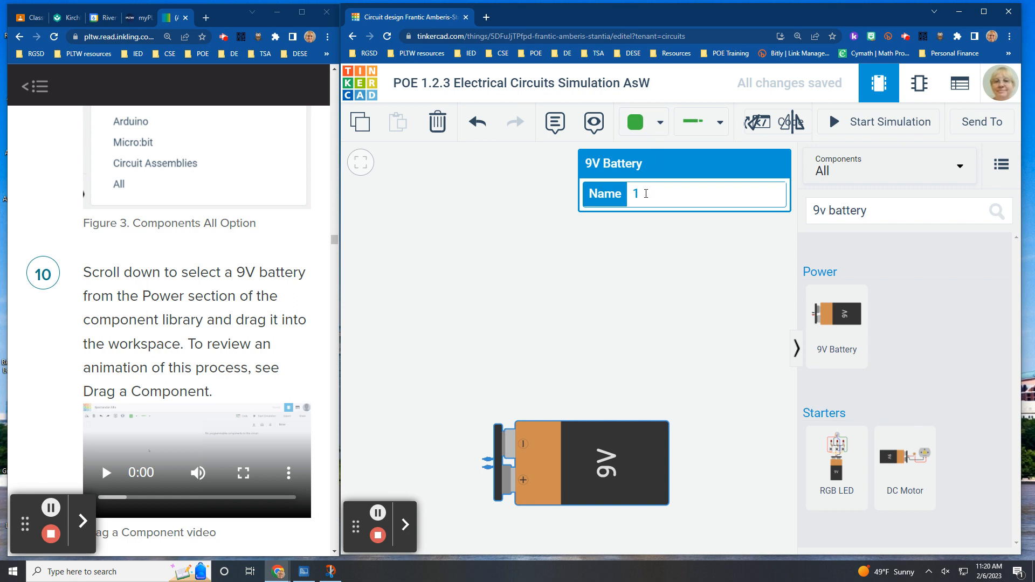
Name the 9V battery "Battery #1" and deselect it.
{"action": "left_click", "coordinate": [642, 193]}
{"action": "left_click", "coordinate": [633, 193]}
{"action": "type", "text": "Battery #"}
{"action": "left_click", "coordinate": [725, 494]}
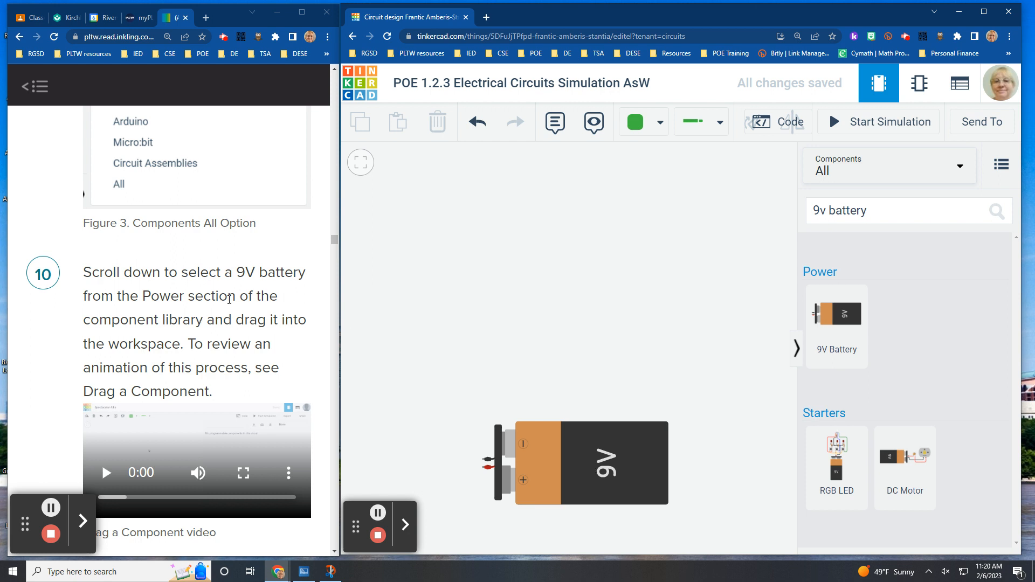
Read the multimeter instructions in step 11 of the activity, looking back at step 10.
{"action": "scroll", "coordinate": [217, 313], "scroll_direction": "down", "scroll_amount": 6}
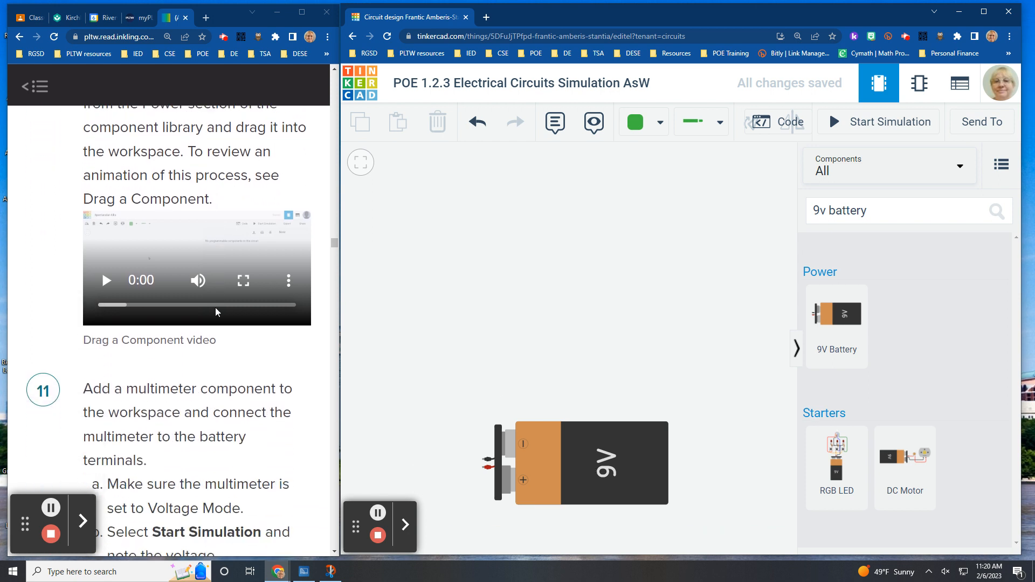
{"action": "scroll", "coordinate": [217, 312], "scroll_direction": "down", "scroll_amount": 1}
{"action": "scroll", "coordinate": [217, 313], "scroll_direction": "down", "scroll_amount": 1}
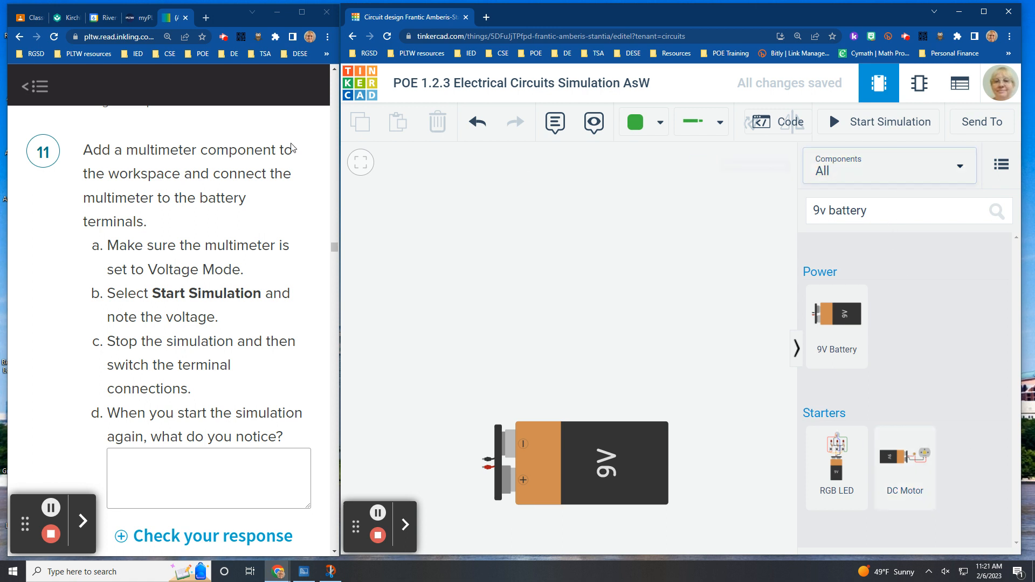
{"action": "scroll", "coordinate": [210, 232], "scroll_direction": "up", "scroll_amount": 10}
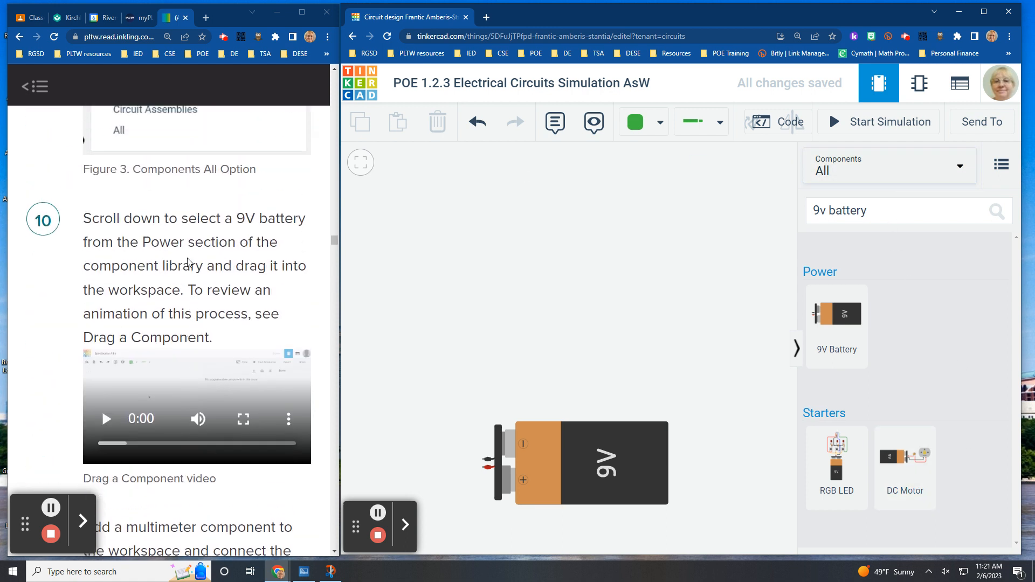
{"action": "scroll", "coordinate": [188, 261], "scroll_direction": "up", "scroll_amount": 3}
{"action": "scroll", "coordinate": [189, 258], "scroll_direction": "down", "scroll_amount": 5}
{"action": "scroll", "coordinate": [183, 308], "scroll_direction": "down", "scroll_amount": 7}
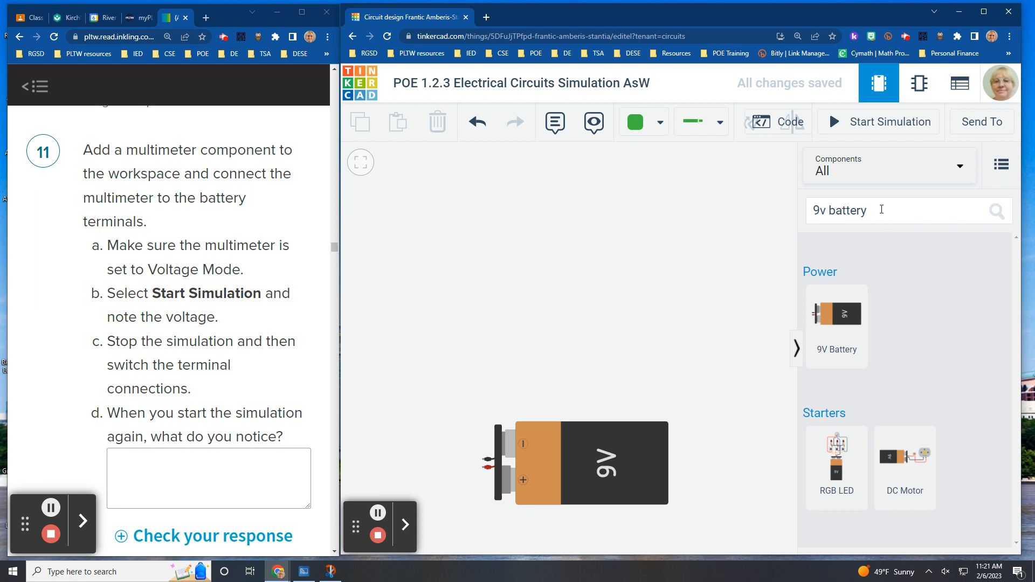
Replace the component search with "multimeter" and place a Multimeter above and to the left of the battery.
{"action": "left_click_drag", "start_coordinate": [878, 209], "coordinate": [784, 214]}
{"action": "left_click", "coordinate": [748, 215]}
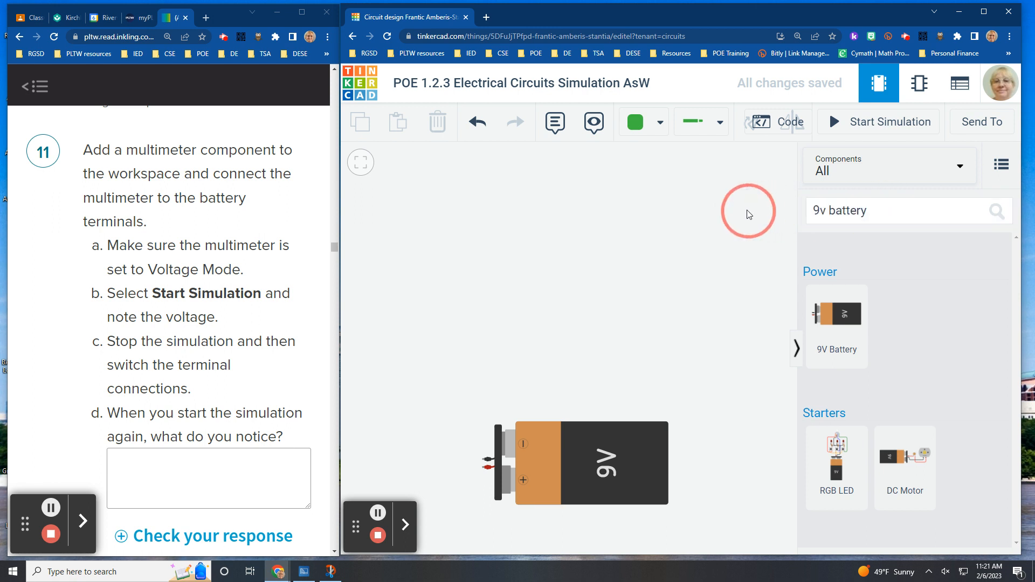
{"action": "left_click", "coordinate": [894, 211]}
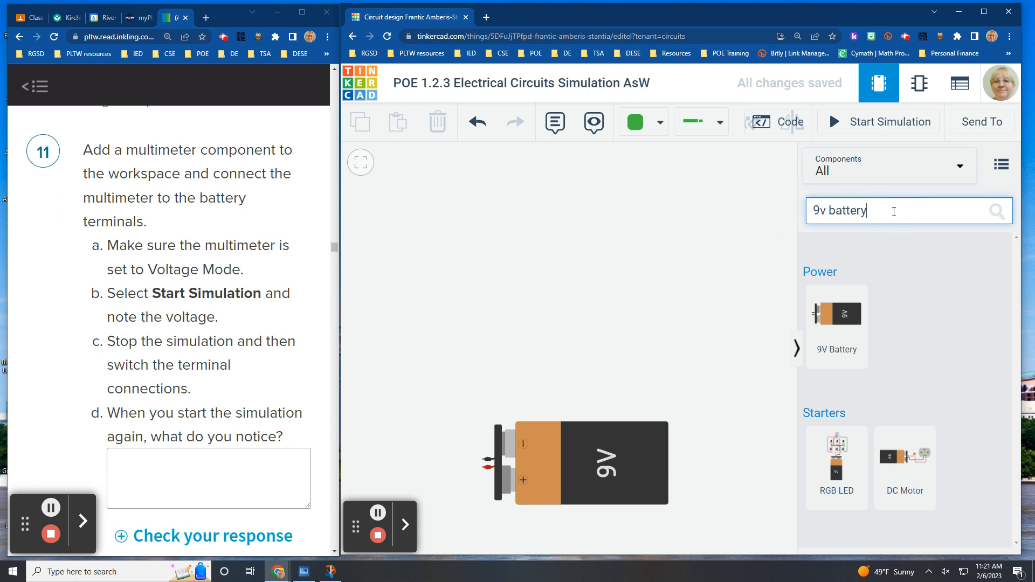
{"action": "key", "text": "BackSpace"}
{"action": "key", "text": "BackSpace"}
{"action": "key", "text": "BackSpace"}
{"action": "key", "text": "BackSpace"}
{"action": "key", "text": "BackSpace"}
{"action": "key", "text": "BackSpace"}
{"action": "key", "text": "BackSpace"}
{"action": "key", "text": "BackSpace"}
{"action": "key", "text": "BackSpace"}
{"action": "key", "text": "BackSpace"}
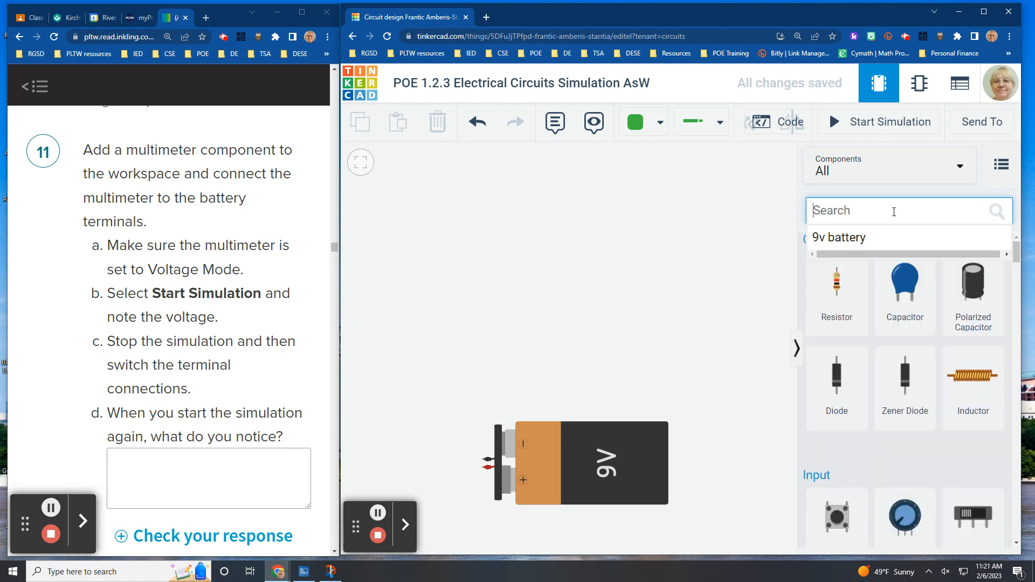
{"action": "type", "text": "multimeter"}
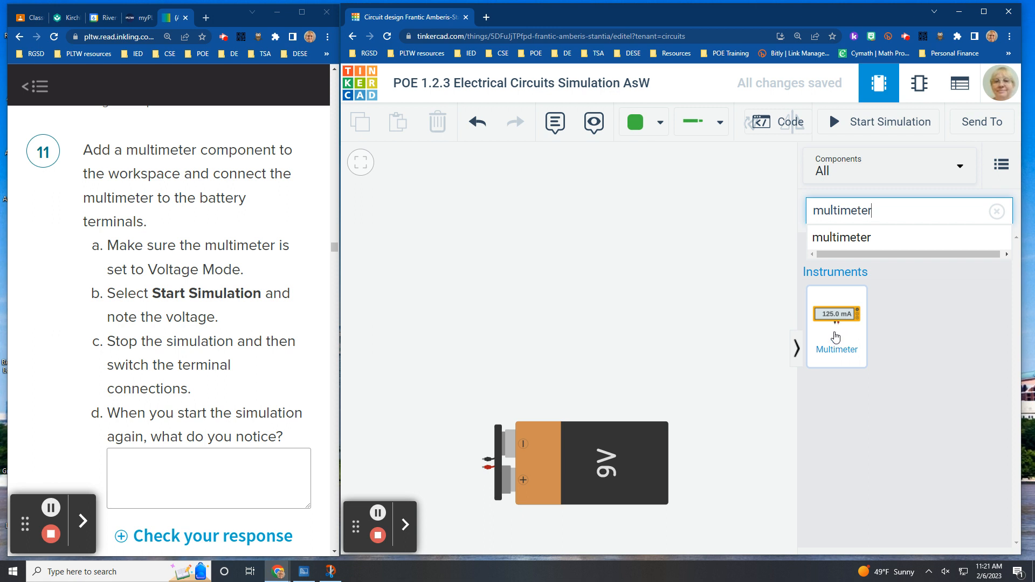
{"action": "left_click_drag", "start_coordinate": [838, 335], "coordinate": [437, 337]}
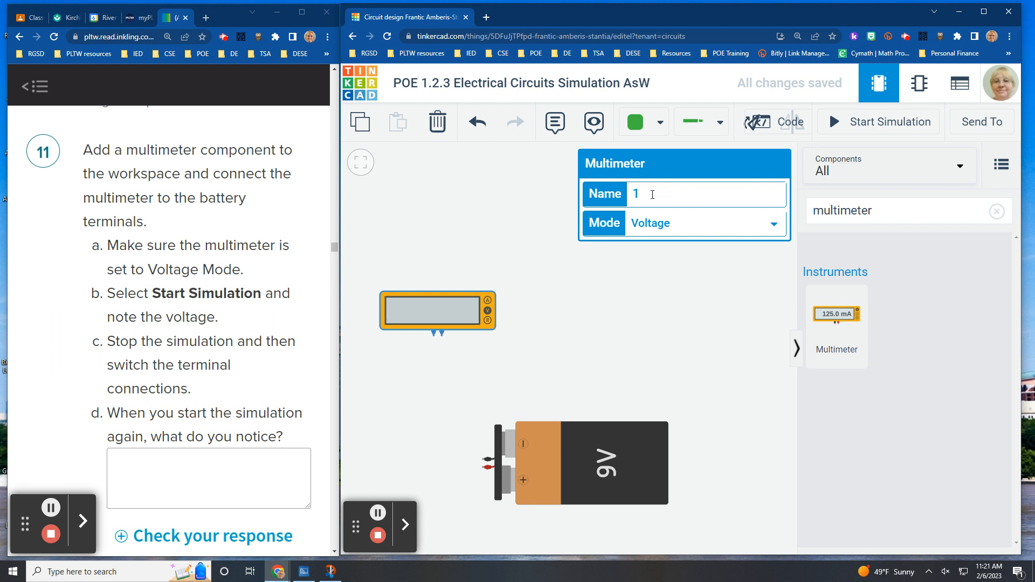
Name the multimeter "Multimeter #1", leave its mode at Voltage, and deselect it.
{"action": "left_click", "coordinate": [633, 192]}
{"action": "type", "text": "Multimeter #"}
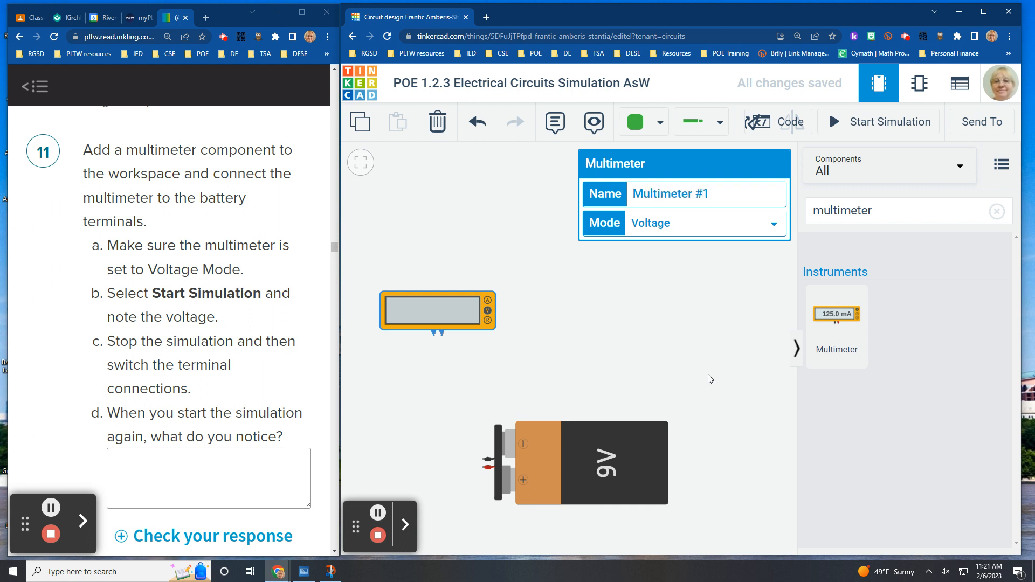
{"action": "left_click", "coordinate": [445, 406]}
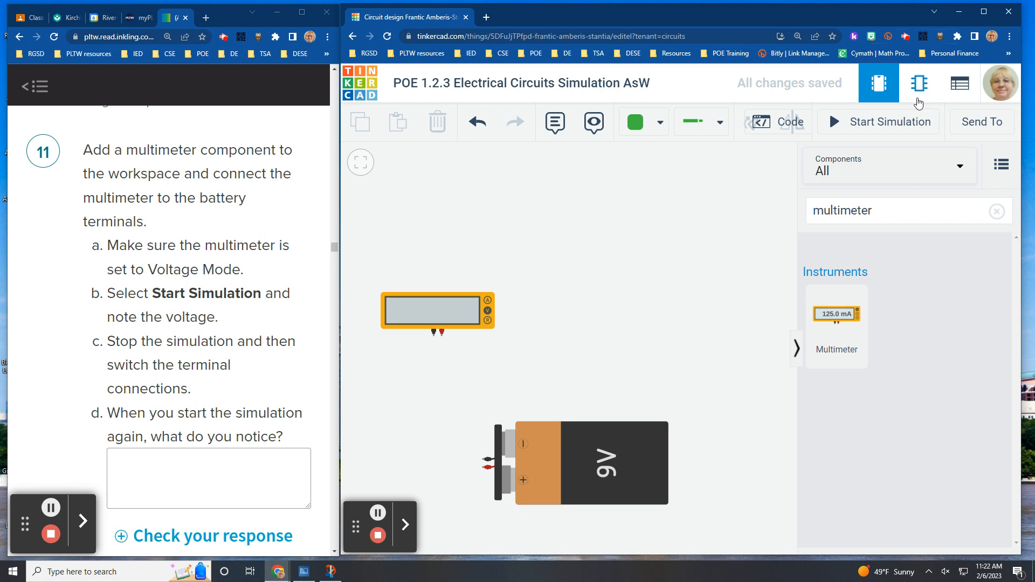
Run the simulation with the multimeter still unconnected, and stop it again.
{"action": "left_click", "coordinate": [865, 124]}
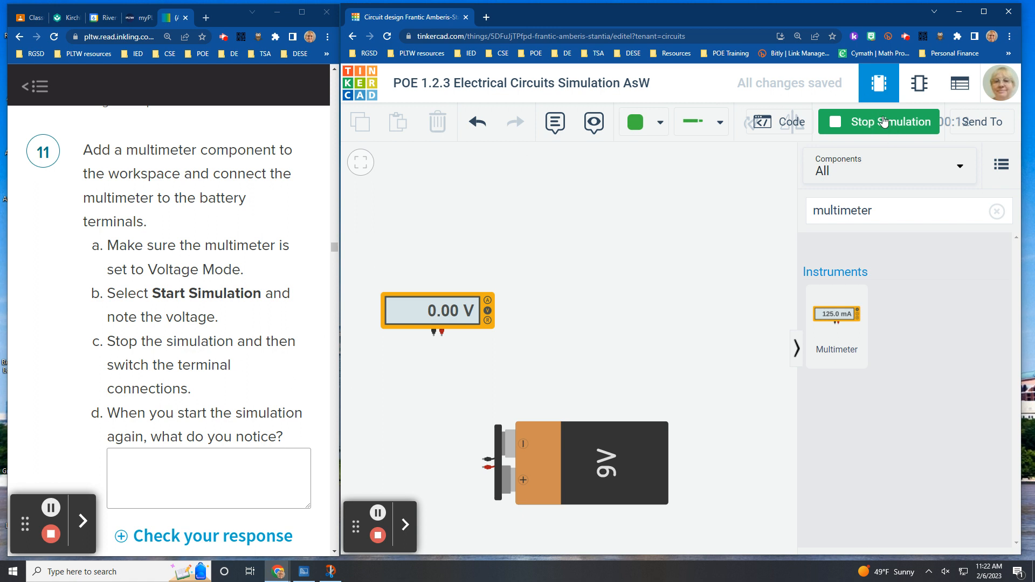
{"action": "left_click", "coordinate": [866, 123]}
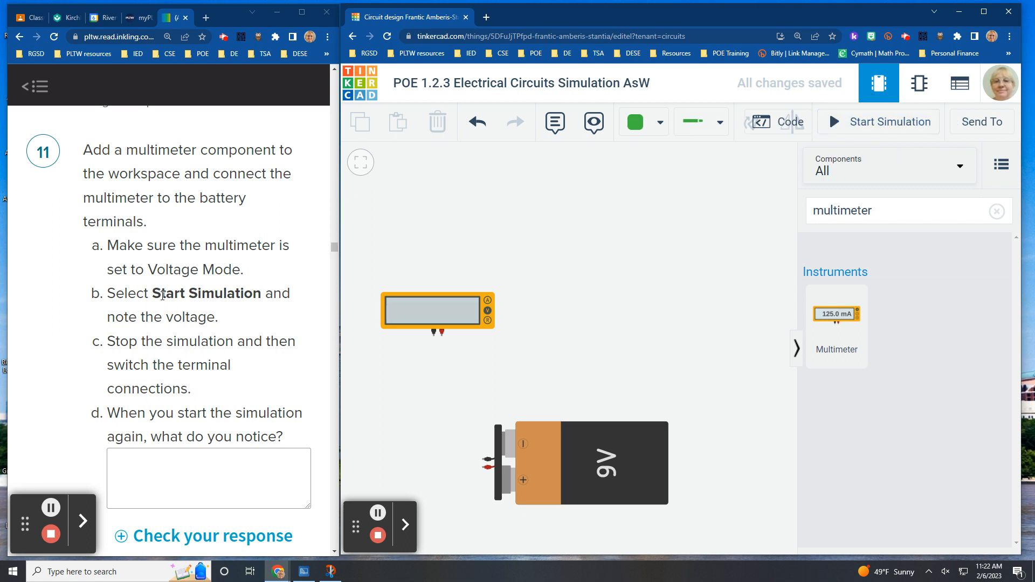
Review the sample response to step 11, hide it again, and examine the Figure 4 circuit schematic in step 12.
{"action": "scroll", "coordinate": [128, 368], "scroll_direction": "down", "scroll_amount": 4}
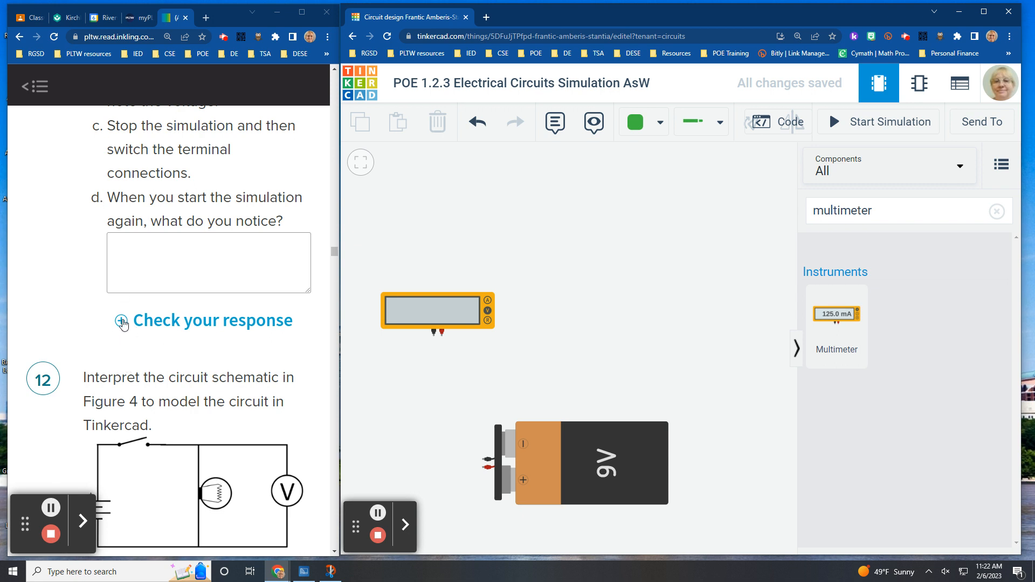
{"action": "left_click", "coordinate": [122, 322]}
{"action": "scroll", "coordinate": [257, 375], "scroll_direction": "down", "scroll_amount": 4}
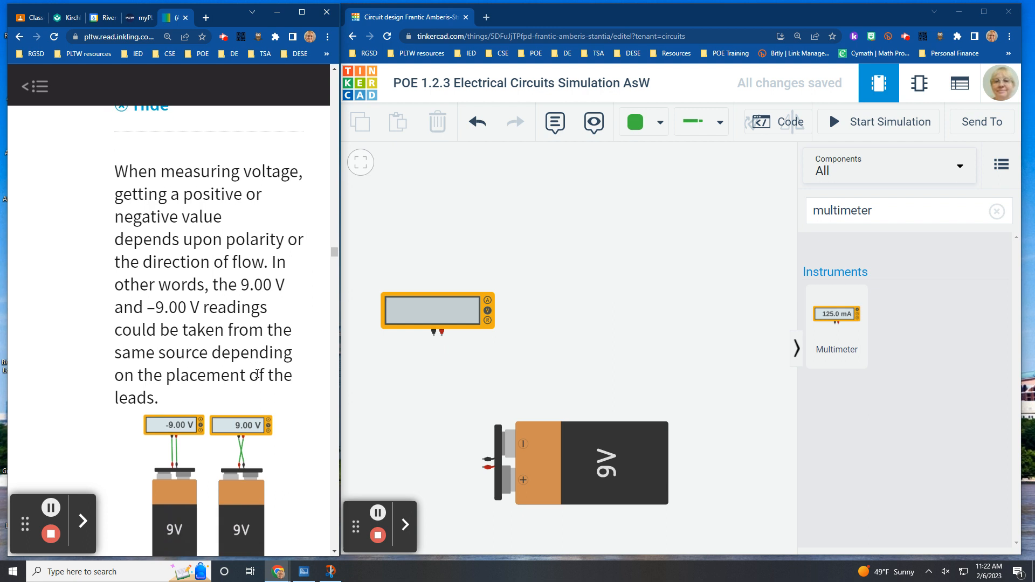
{"action": "scroll", "coordinate": [257, 372], "scroll_direction": "down", "scroll_amount": 1}
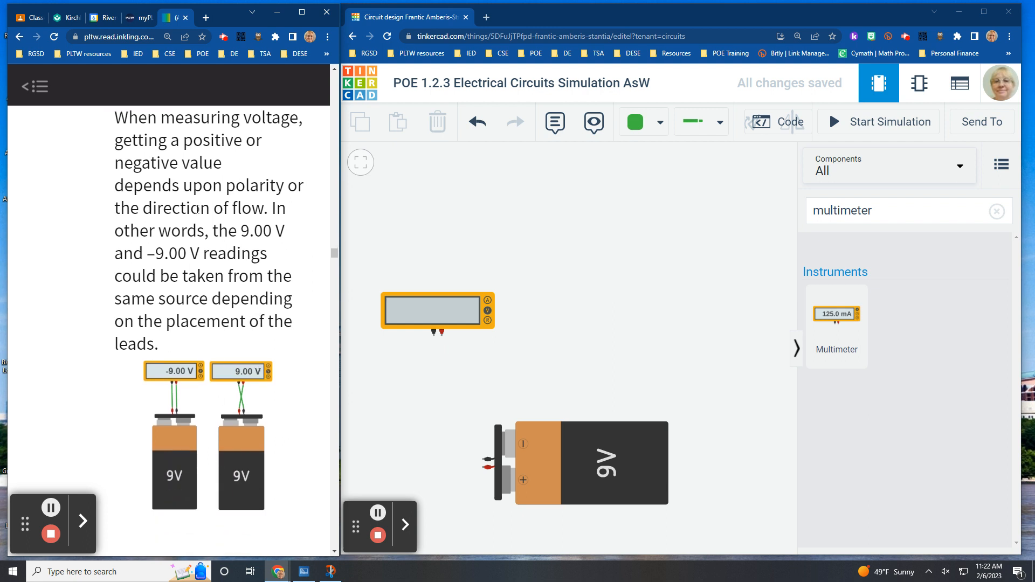
{"action": "scroll", "coordinate": [198, 221], "scroll_direction": "up", "scroll_amount": 4}
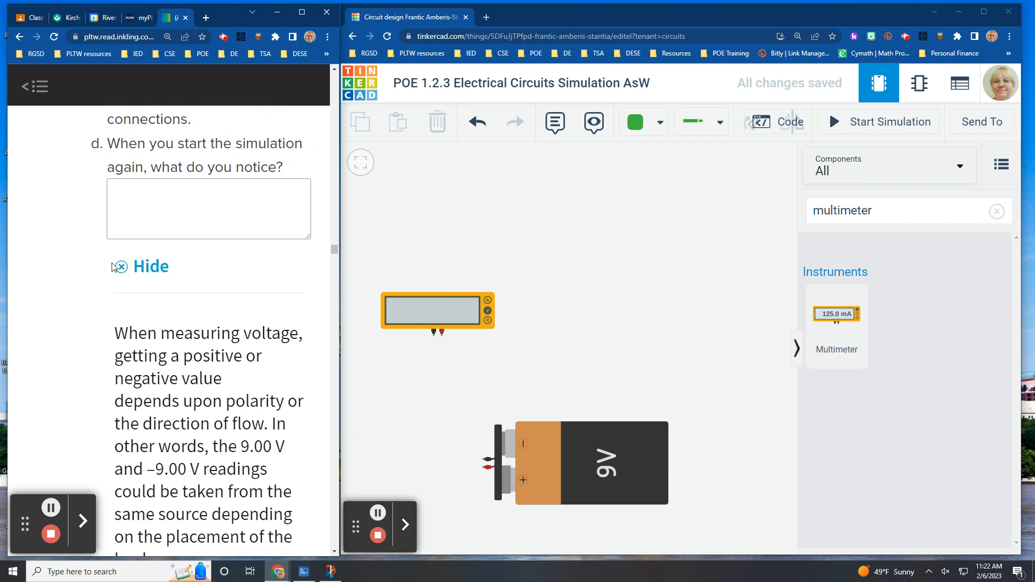
{"action": "left_click", "coordinate": [125, 267]}
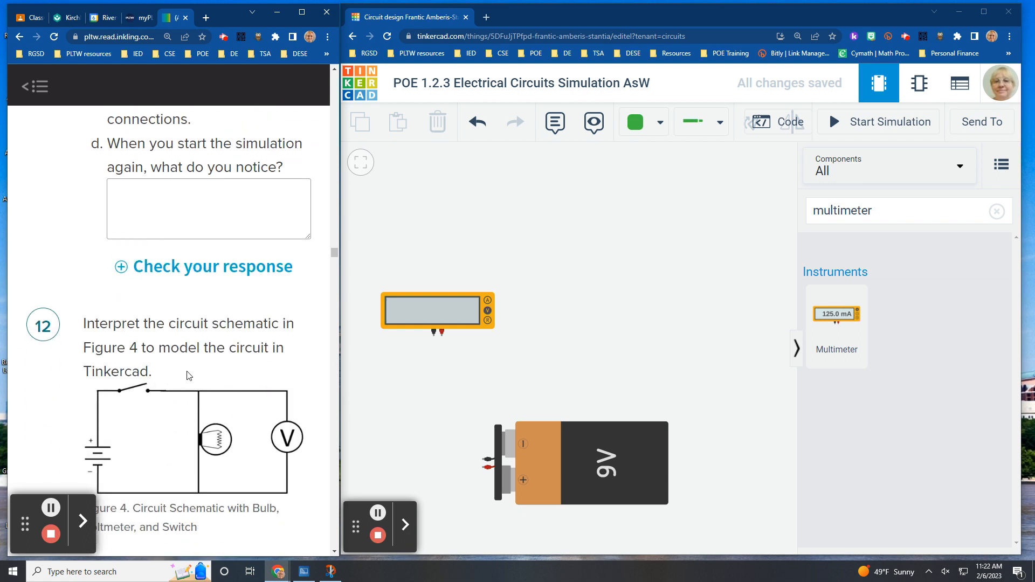
{"action": "scroll", "coordinate": [191, 366], "scroll_direction": "down", "scroll_amount": 1}
{"action": "scroll", "coordinate": [191, 366], "scroll_direction": "down", "scroll_amount": 1}
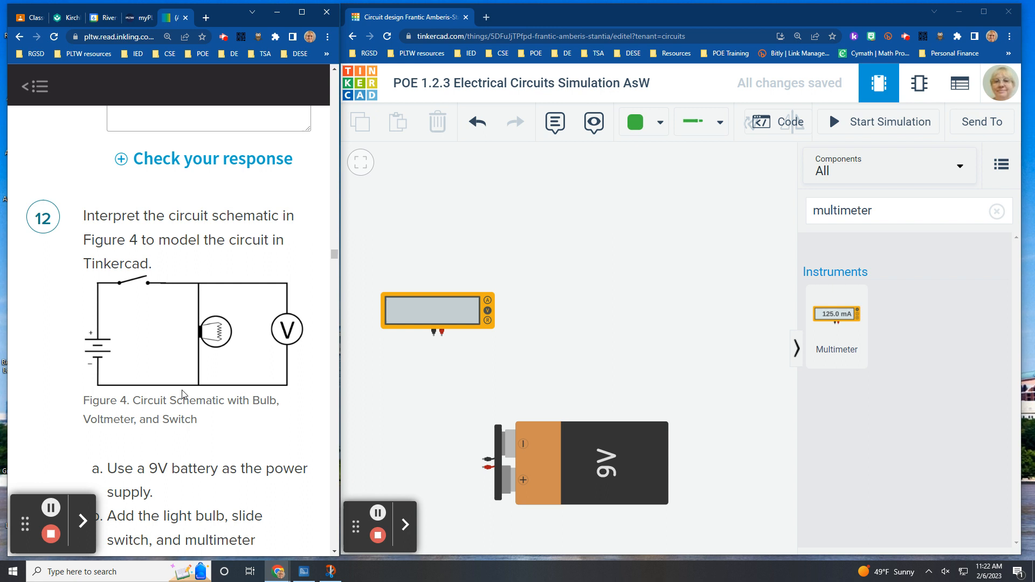
{"action": "left_click", "coordinate": [589, 462]}
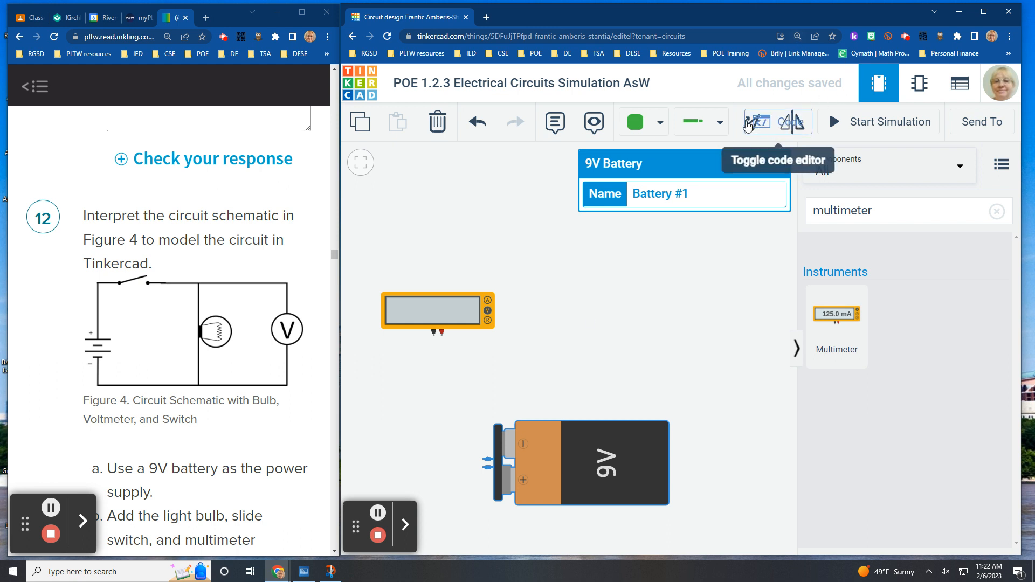
{"action": "left_click", "coordinate": [747, 123]}
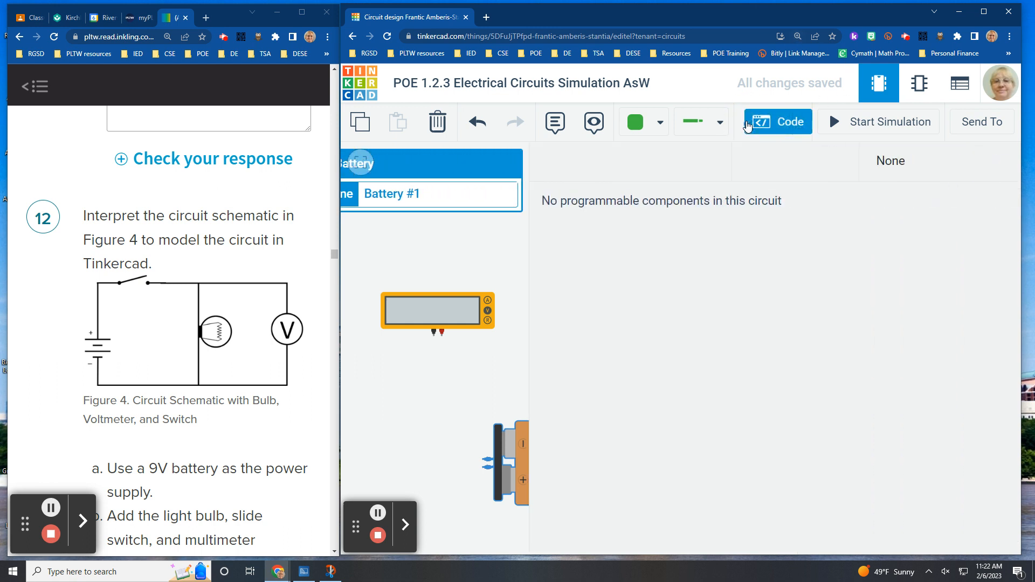
{"action": "left_click", "coordinate": [776, 122]}
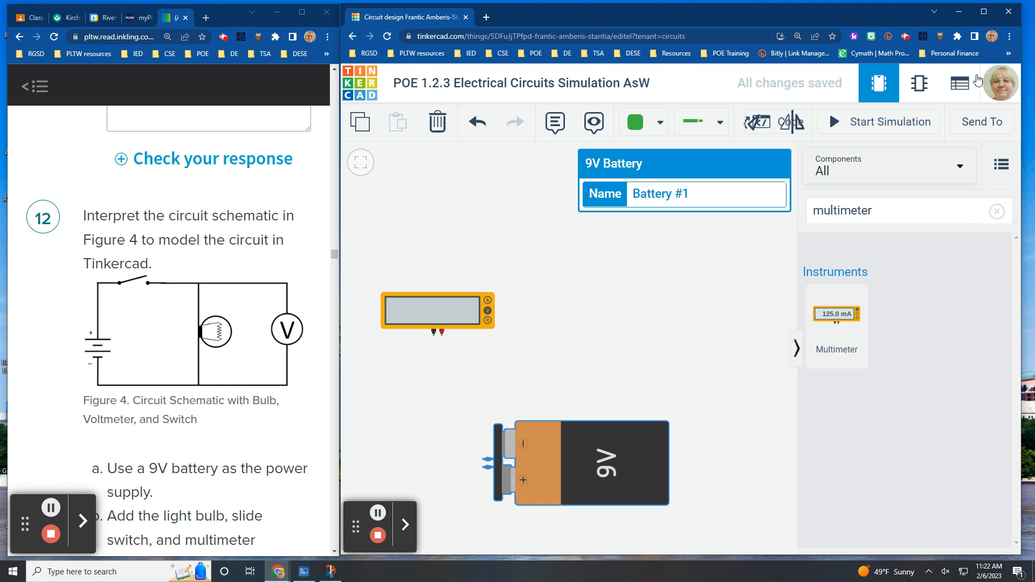
Maximize the Tinkercad window and rotate the 9V battery 90° clockwise so its terminals face upward.
{"action": "left_click", "coordinate": [983, 12]}
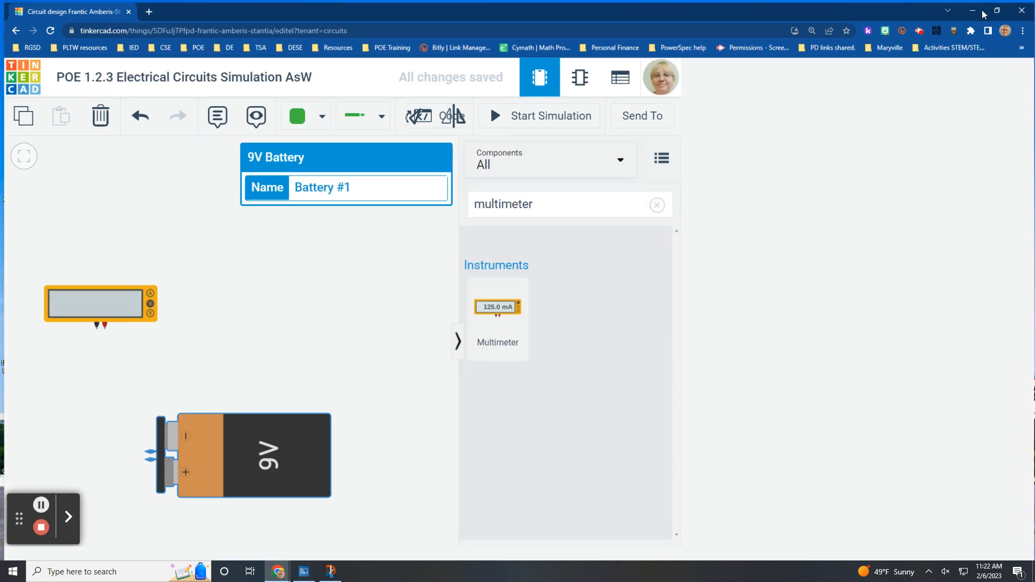
{"action": "left_click", "coordinate": [409, 120]}
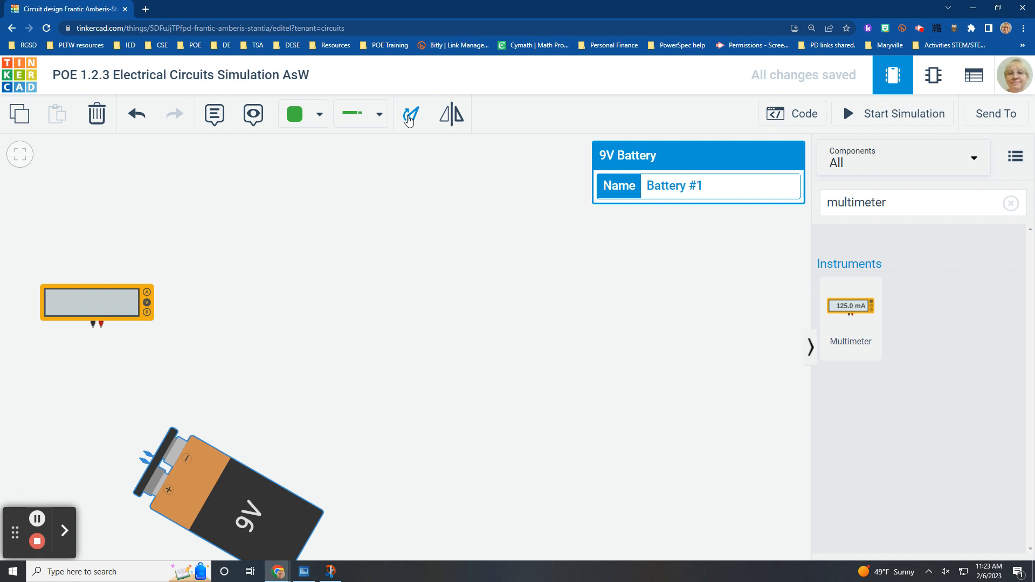
{"action": "left_click", "coordinate": [410, 120]}
{"action": "left_click", "coordinate": [409, 120]}
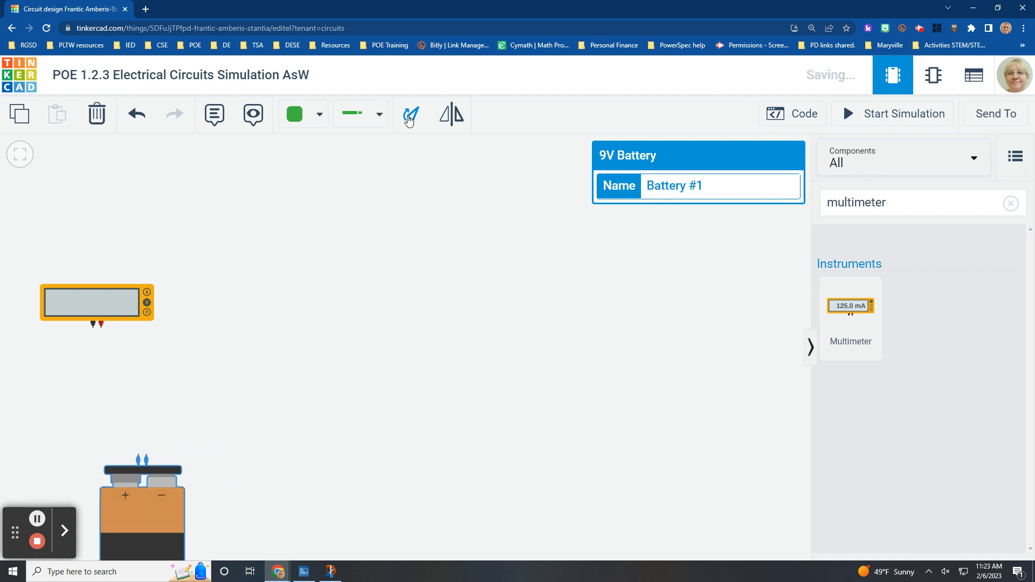
Move the multimeter up and place the upright 9V battery directly below it, leaving a gap for the wires.
{"action": "left_click_drag", "start_coordinate": [150, 524], "coordinate": [102, 413]}
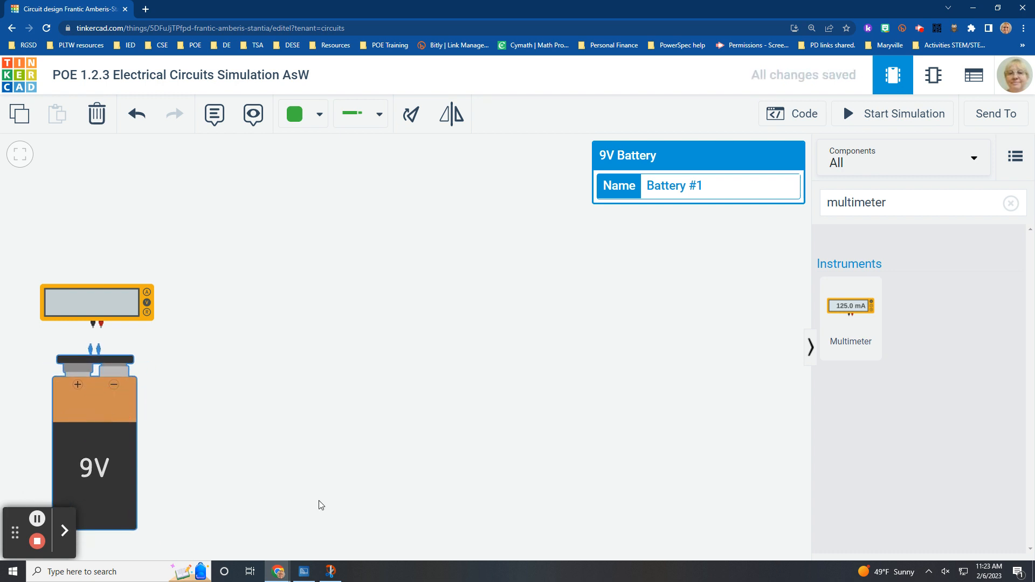
{"action": "left_click_drag", "start_coordinate": [83, 289], "coordinate": [90, 216]}
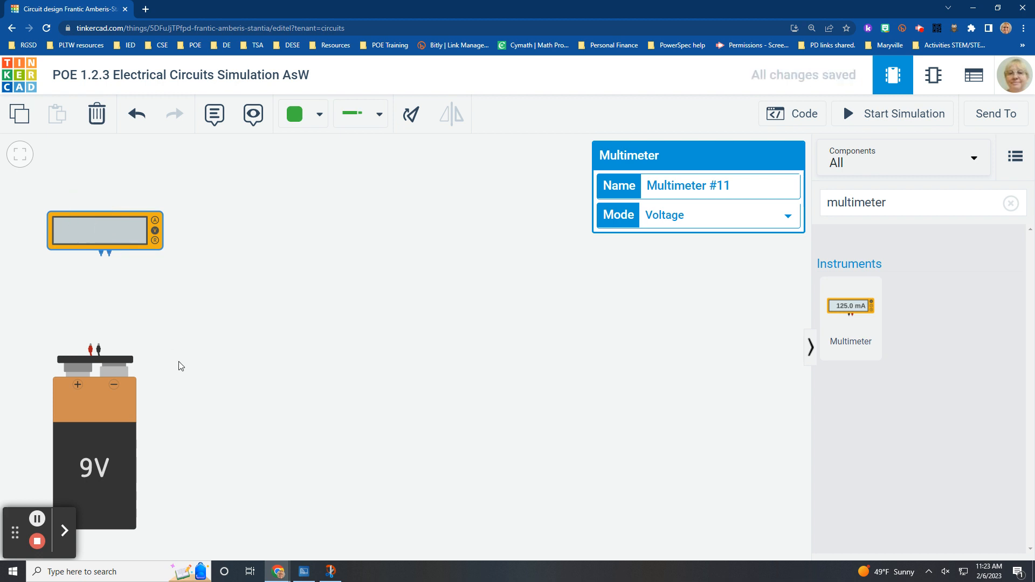
{"action": "left_click_drag", "start_coordinate": [81, 471], "coordinate": [90, 445]}
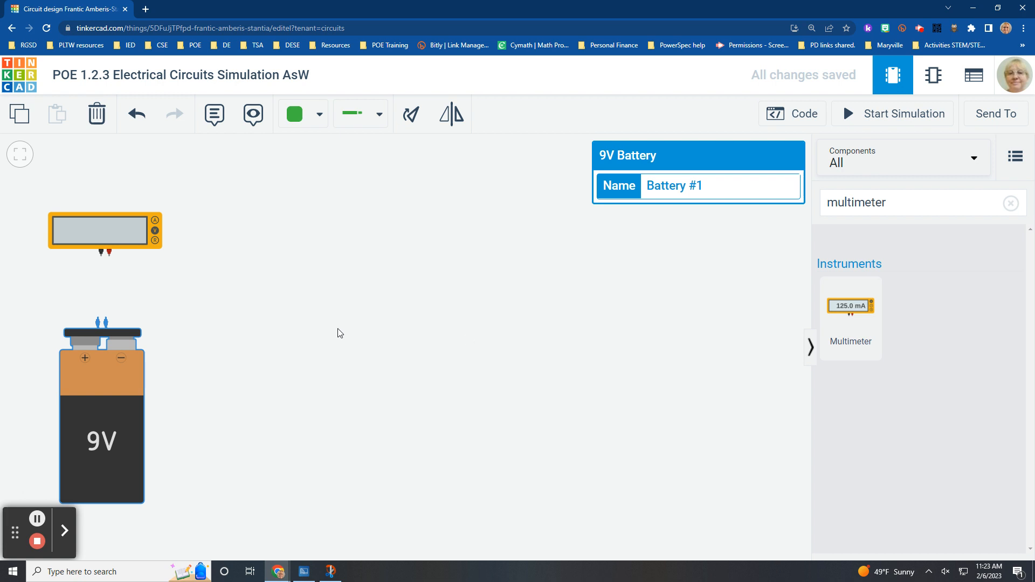
Wire the battery's positive terminal to the multimeter's positive terminal and color the wire red.
{"action": "left_click", "coordinate": [98, 319]}
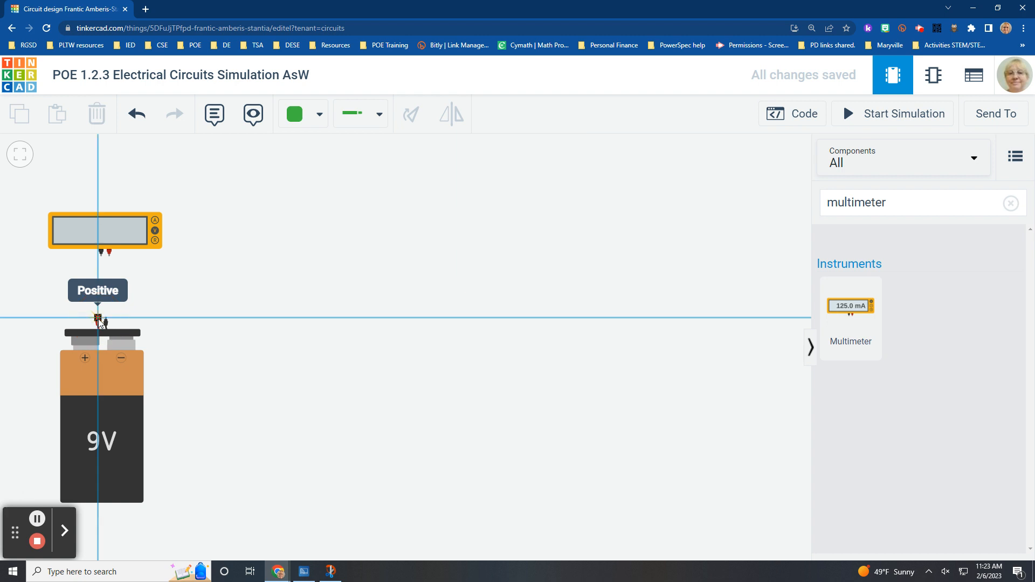
{"action": "left_click_drag", "start_coordinate": [99, 319], "coordinate": [112, 258]}
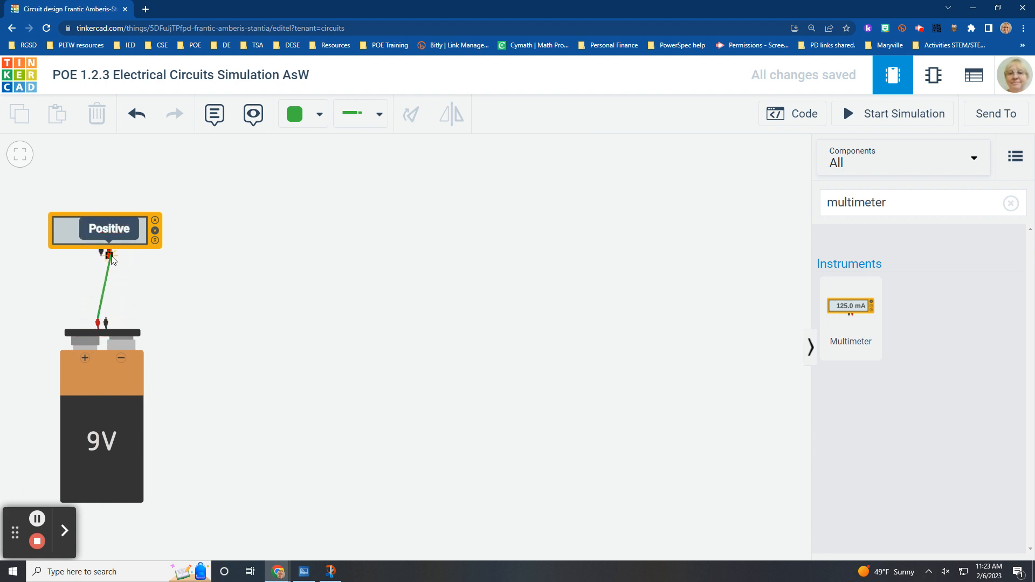
{"action": "left_click", "coordinate": [109, 255]}
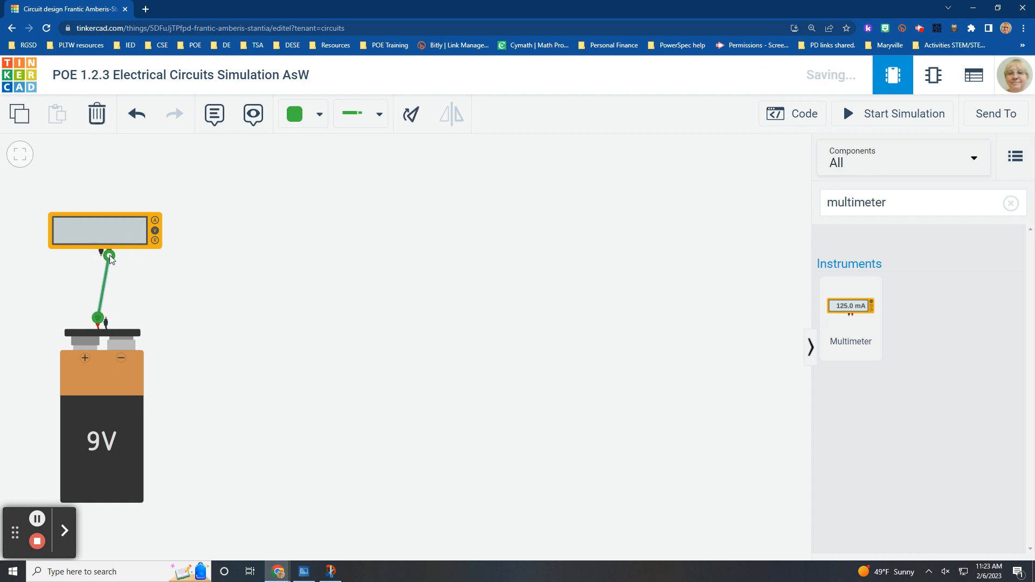
{"action": "left_click", "coordinate": [316, 117]}
{"action": "left_click", "coordinate": [329, 204]}
{"action": "left_click", "coordinate": [290, 269]}
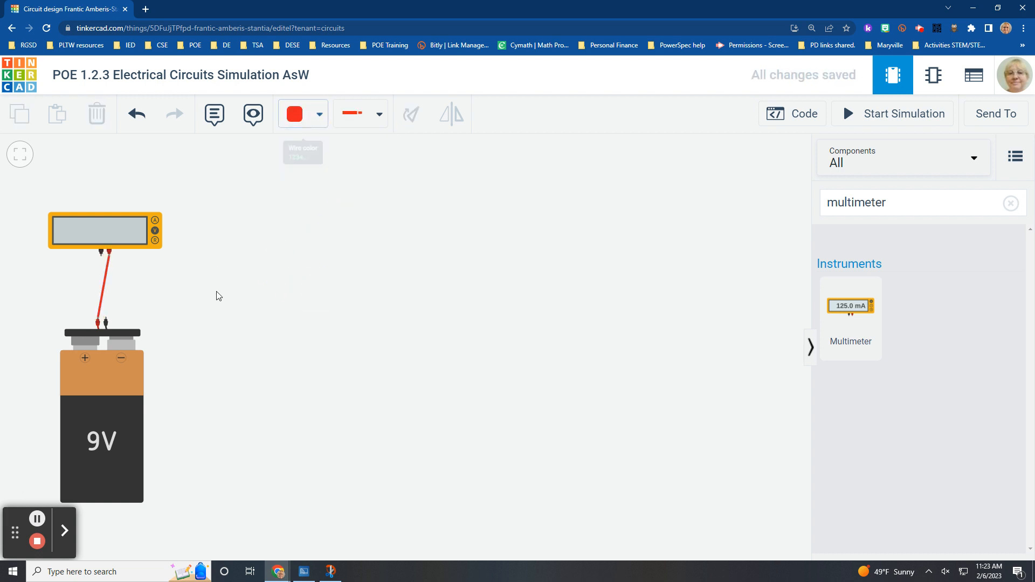
Wire the battery's negative terminal to the multimeter's negative terminal and color the wire black.
{"action": "left_click", "coordinate": [106, 319]}
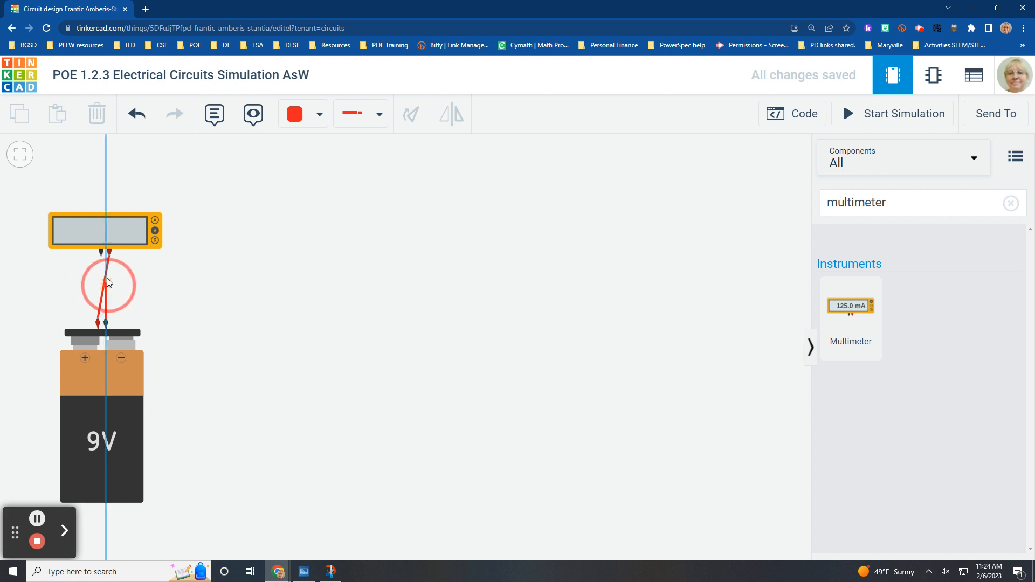
{"action": "left_click", "coordinate": [101, 255]}
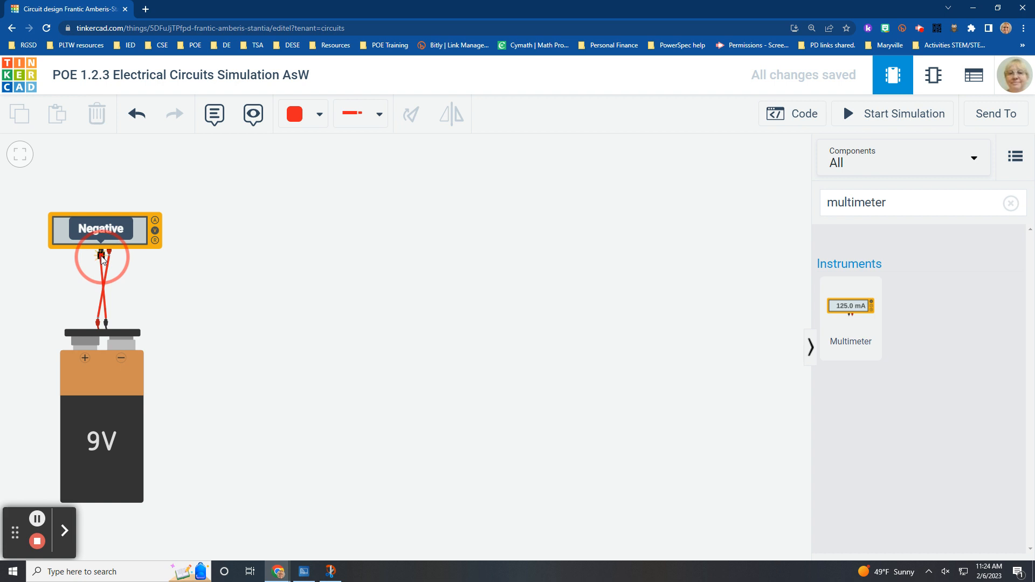
{"action": "left_click", "coordinate": [102, 257]}
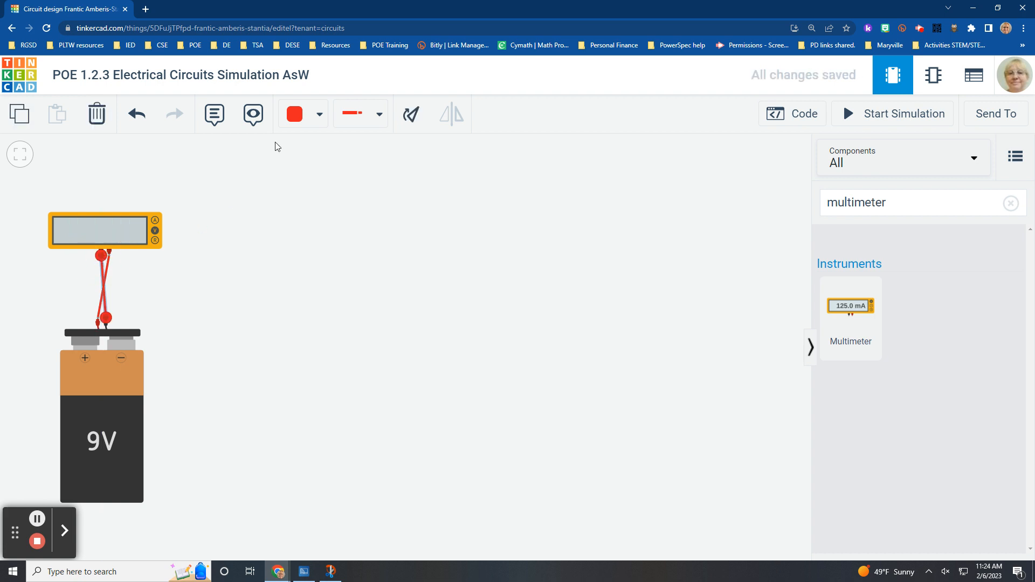
{"action": "left_click", "coordinate": [319, 114]}
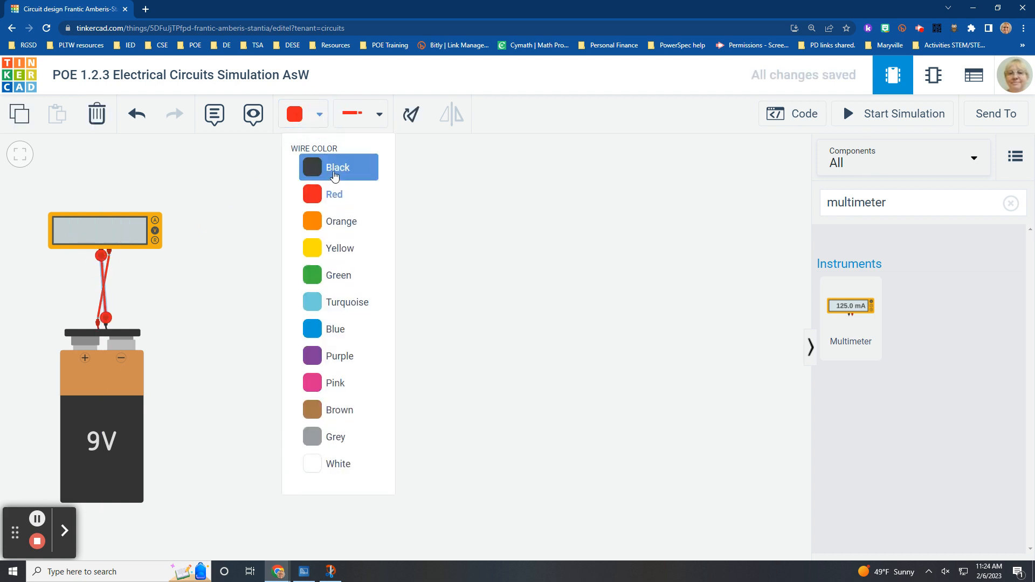
{"action": "left_click", "coordinate": [329, 168]}
{"action": "left_click", "coordinate": [174, 300]}
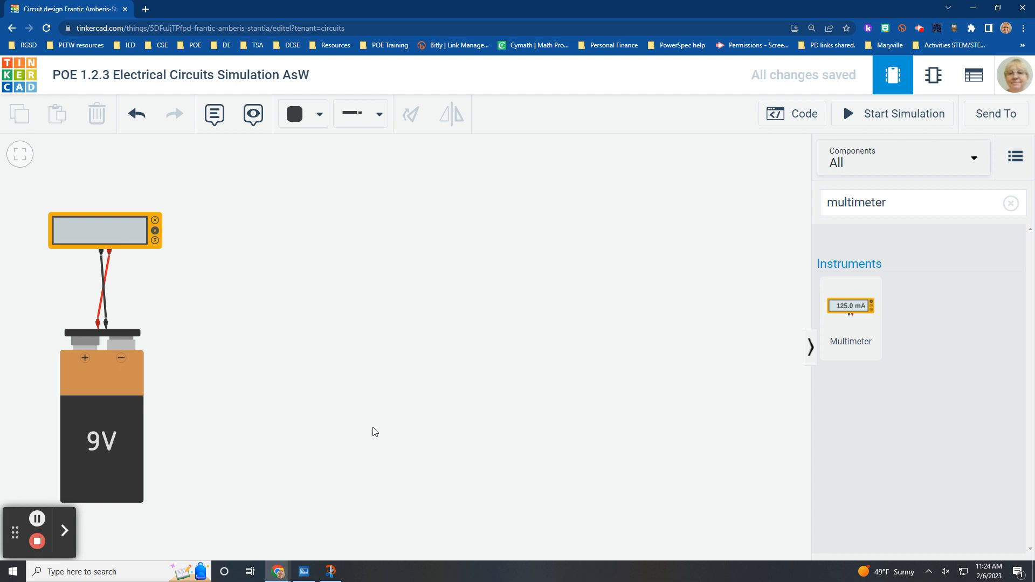
Run the simulation to read the battery's voltage on the multimeter, and stop it again.
{"action": "left_click", "coordinate": [881, 117]}
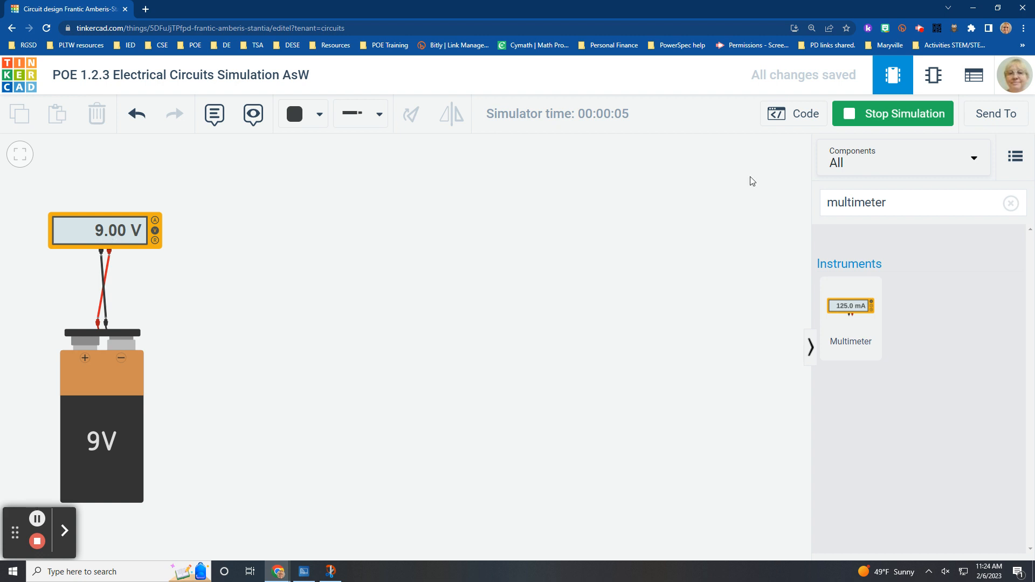
{"action": "left_click", "coordinate": [879, 119]}
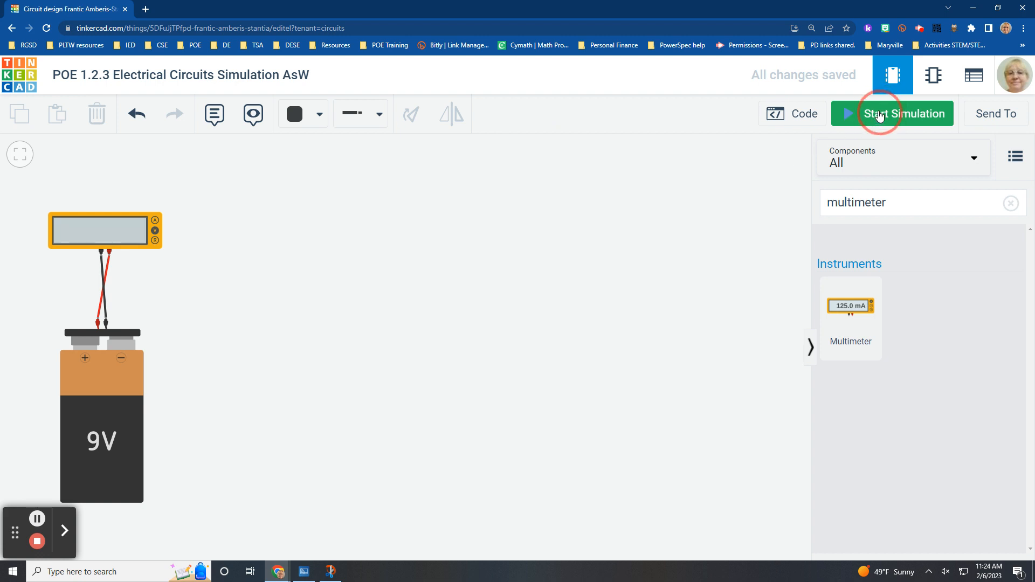
Test a short circuit by simulating with a black wire bridging the multimeter's negative and positive terminals, and undo the added wire.
{"action": "left_click", "coordinate": [102, 257]}
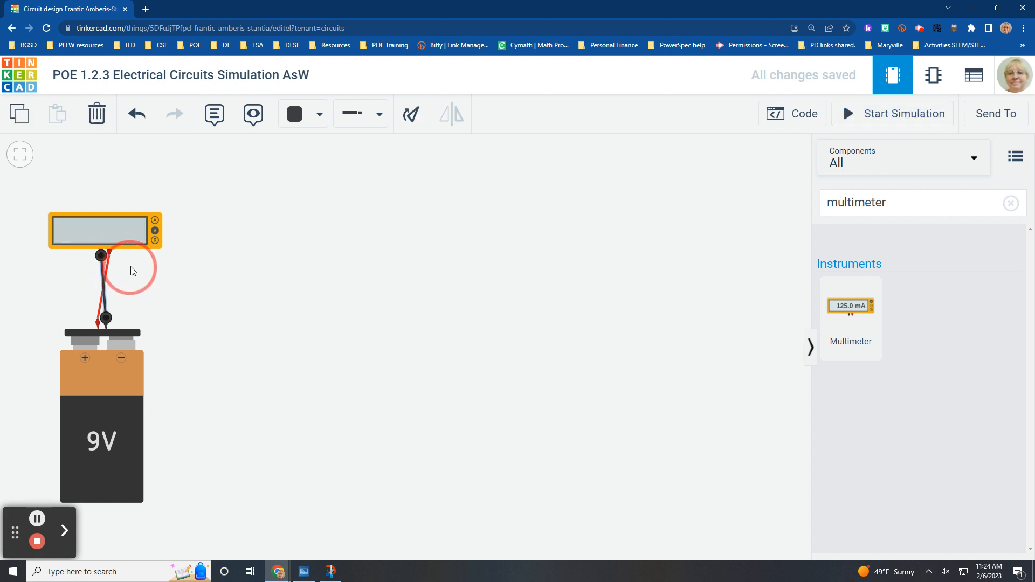
{"action": "mouse_move", "coordinate": [101, 255]}
{"action": "left_mouse_down"}
{"action": "mouse_move", "coordinate": [132, 261]}
{"action": "mouse_move", "coordinate": [100, 256]}
{"action": "mouse_move", "coordinate": [112, 259]}
{"action": "left_mouse_up"}
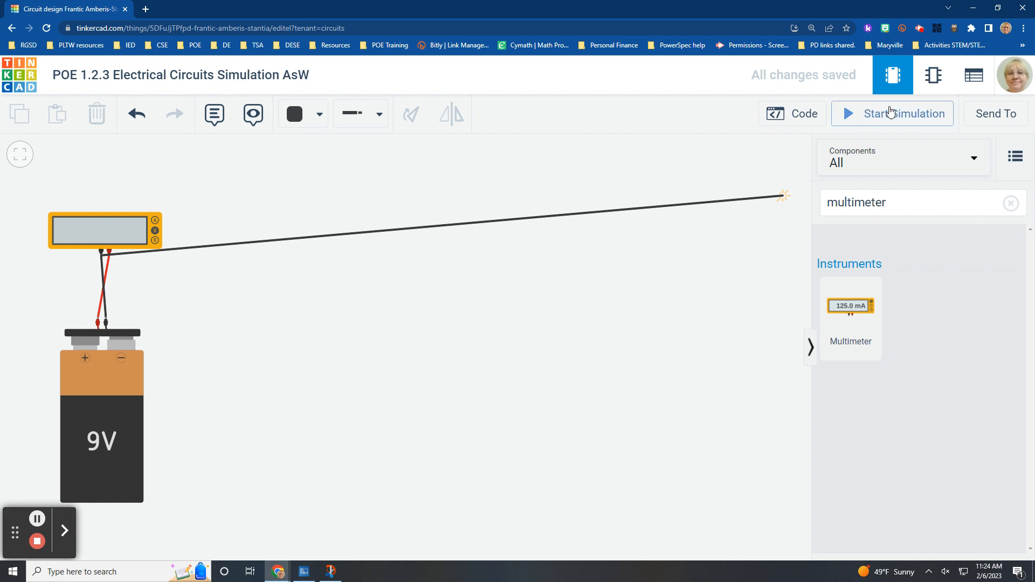
{"action": "left_click", "coordinate": [109, 255]}
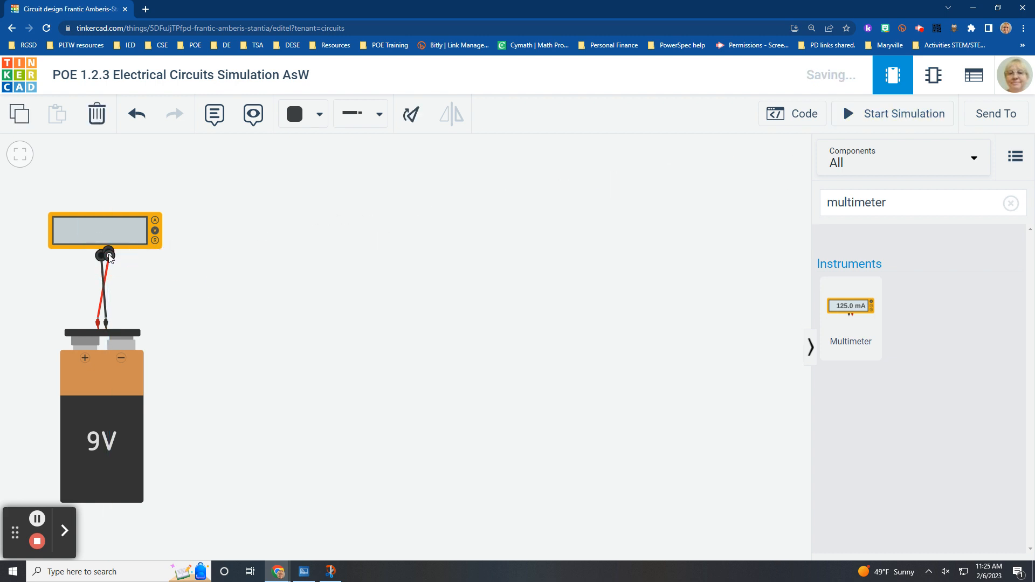
{"action": "left_click", "coordinate": [876, 114]}
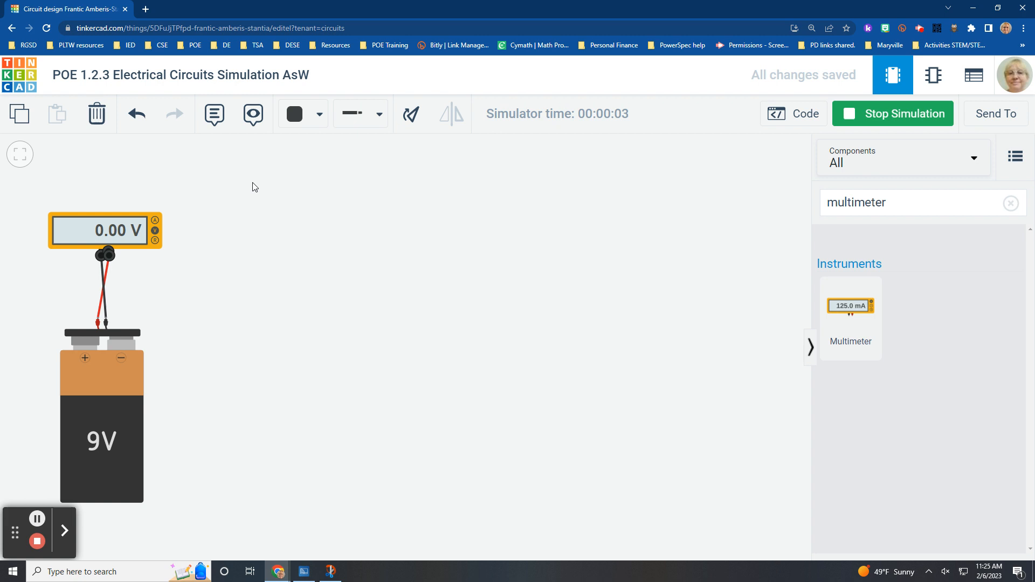
{"action": "left_click", "coordinate": [884, 114]}
{"action": "left_click", "coordinate": [135, 116]}
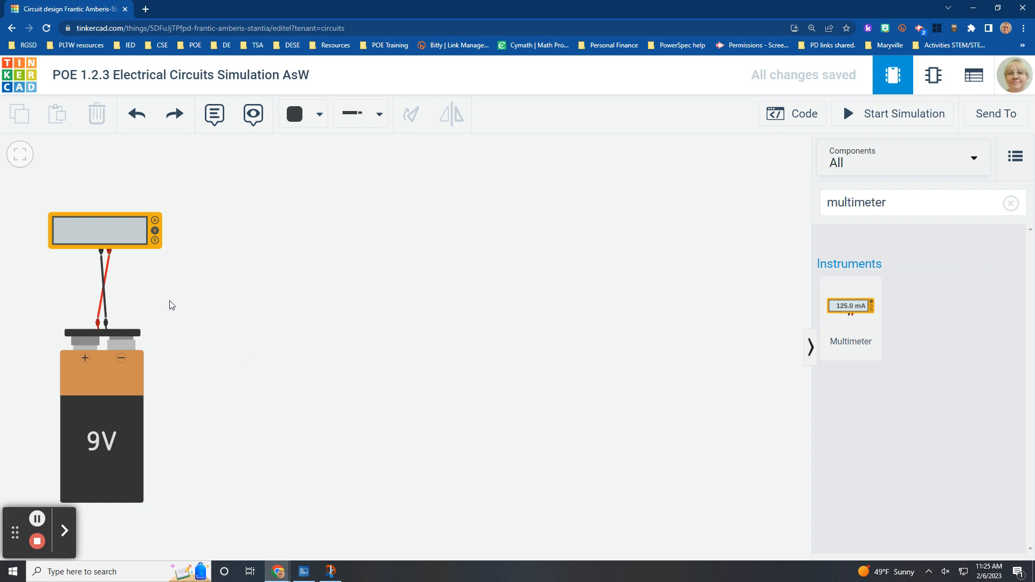
Reverse the leads, running the red wire from battery positive to multimeter negative and a new black wire from battery negative to multimeter positive.
{"action": "left_click", "coordinate": [102, 265]}
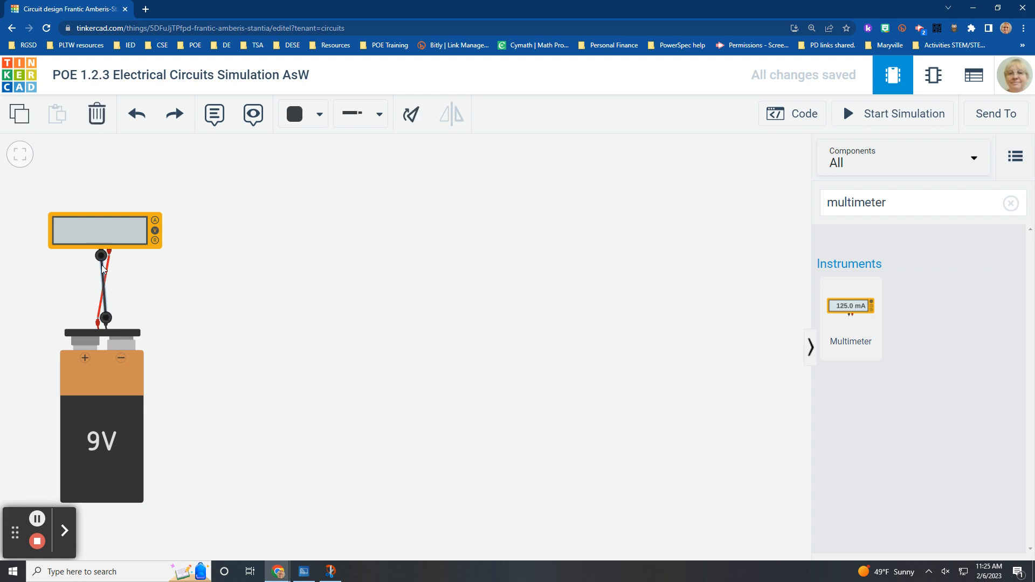
{"action": "key", "text": "Delete"}
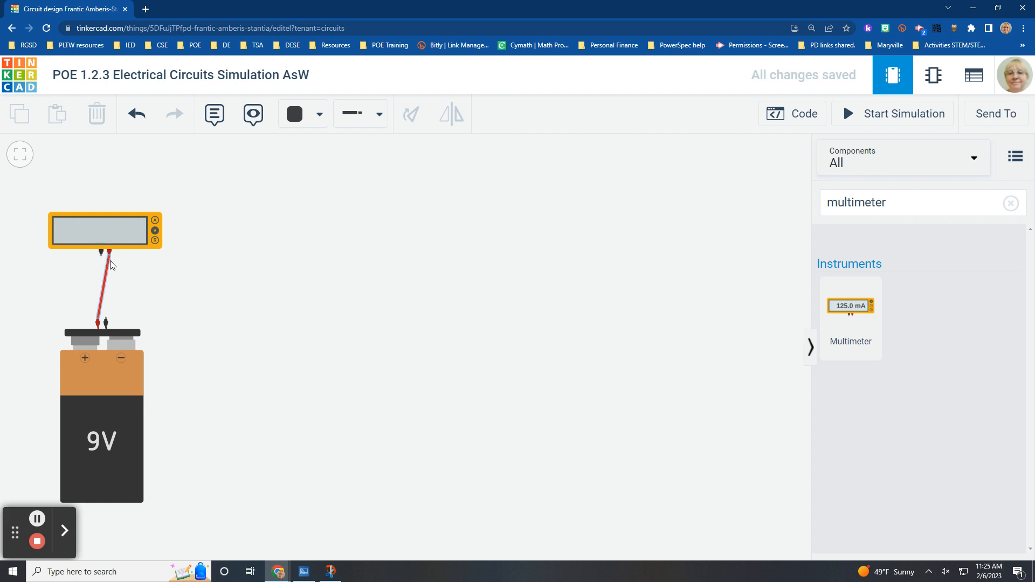
{"action": "left_click", "coordinate": [109, 265]}
{"action": "left_click", "coordinate": [111, 257]}
{"action": "left_click_drag", "start_coordinate": [111, 257], "coordinate": [101, 254]}
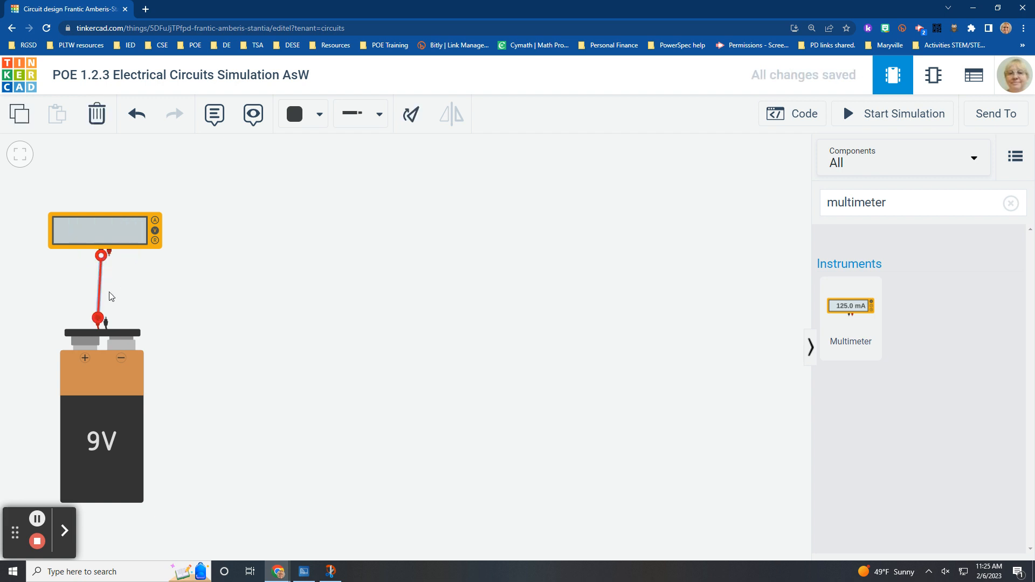
{"action": "left_click", "coordinate": [107, 323]}
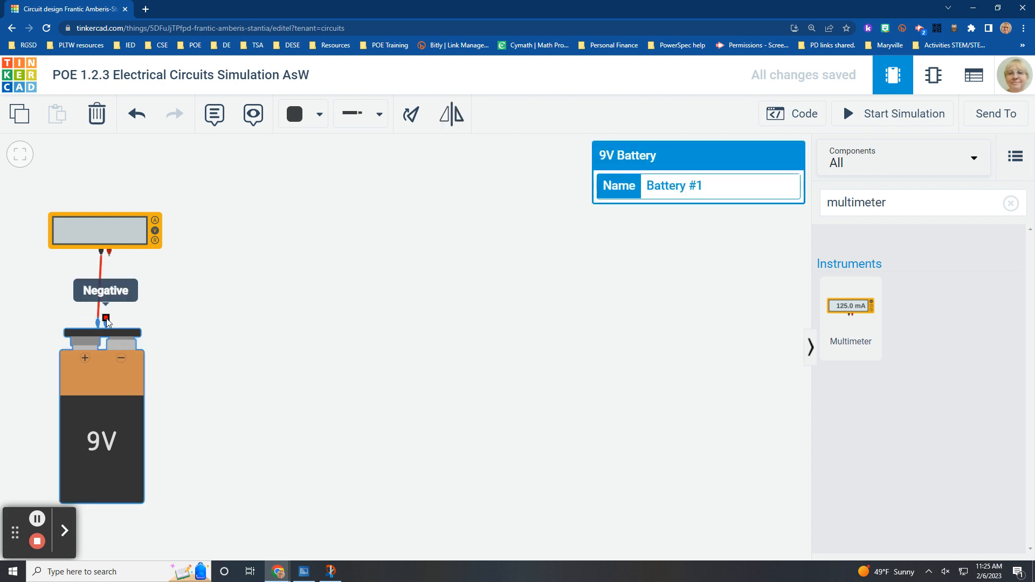
{"action": "left_click_drag", "start_coordinate": [107, 322], "coordinate": [109, 256]}
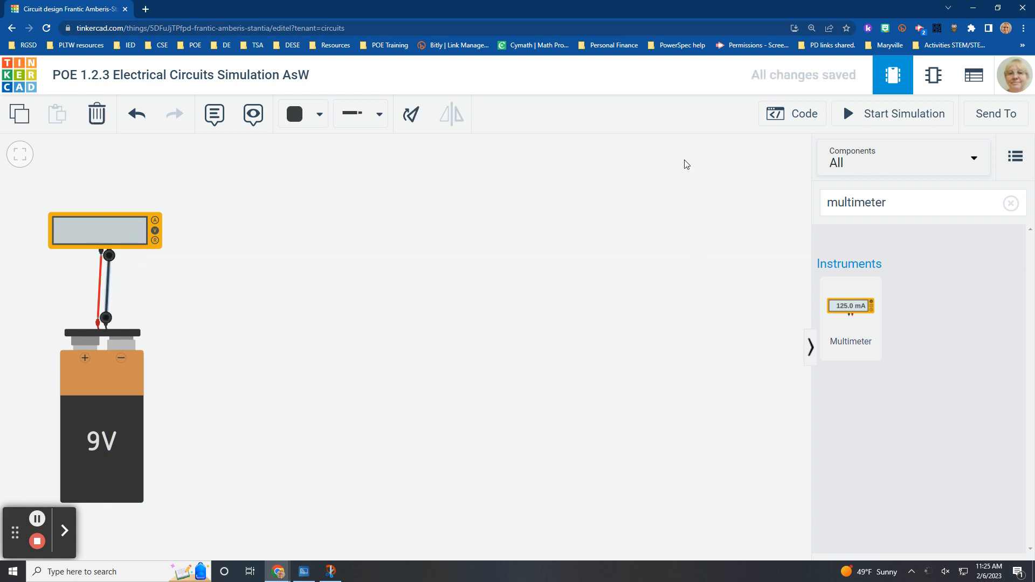
Run the simulation with the multimeter leads reversed to read the voltage, and stop it.
{"action": "left_click", "coordinate": [898, 114]}
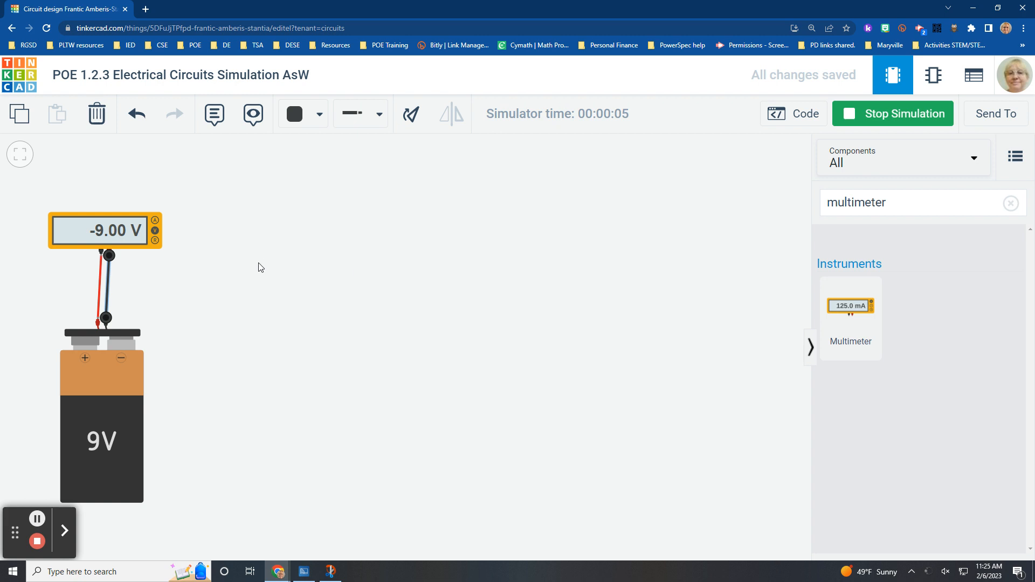
{"action": "left_click", "coordinate": [889, 116]}
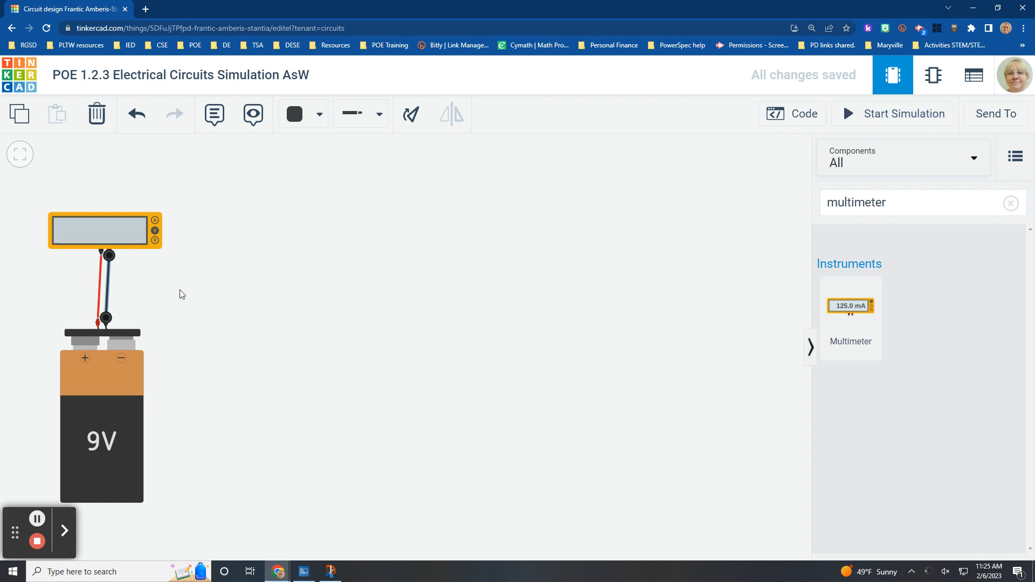
Rewire the battery to the multimeter with red joining the positives and a new black wire joining the negatives, and restore the side-by-side window size.
{"action": "left_click", "coordinate": [109, 286]}
{"action": "key", "text": "Delete"}
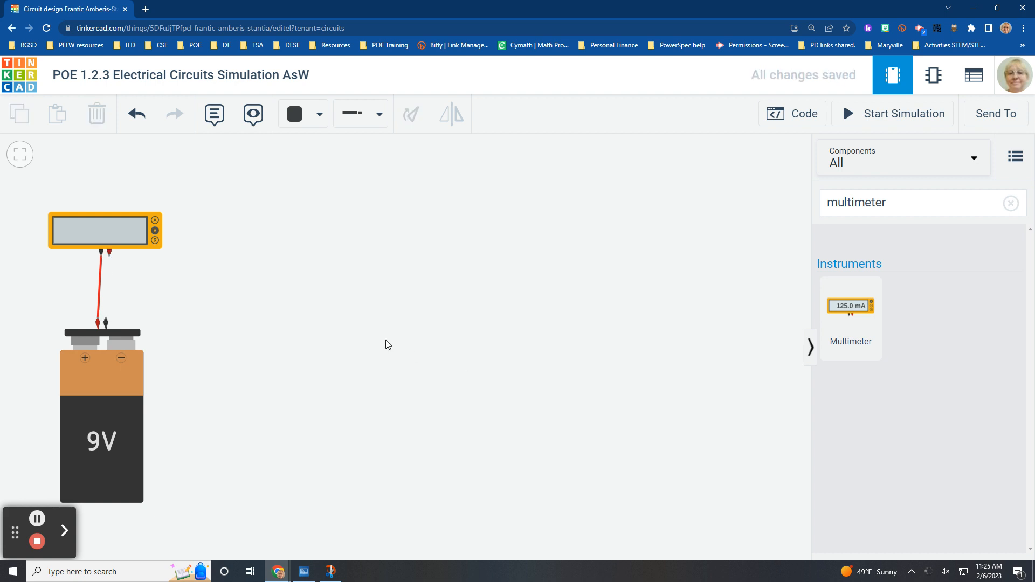
{"action": "left_click", "coordinate": [104, 263]}
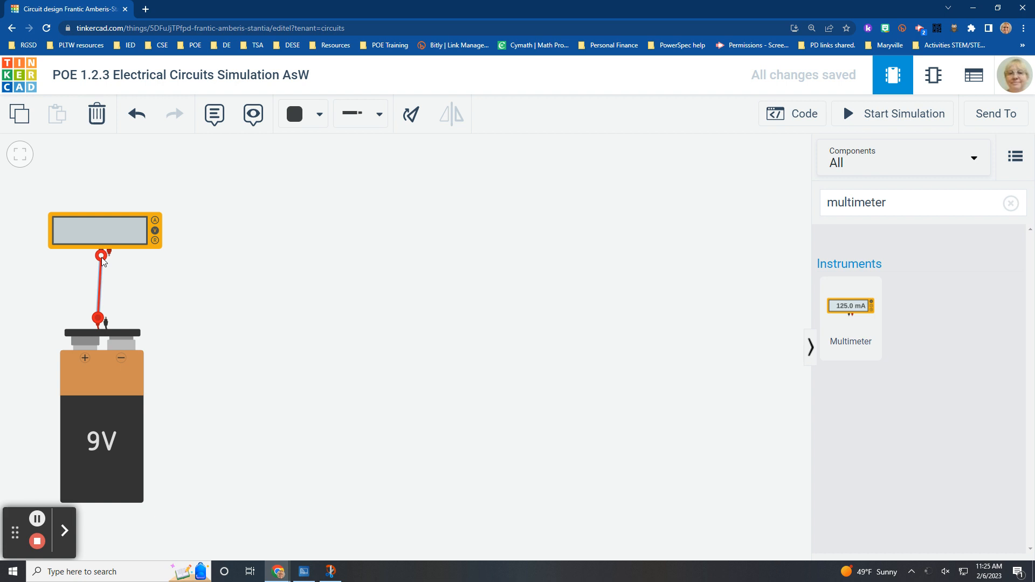
{"action": "left_click_drag", "start_coordinate": [103, 259], "coordinate": [109, 256]}
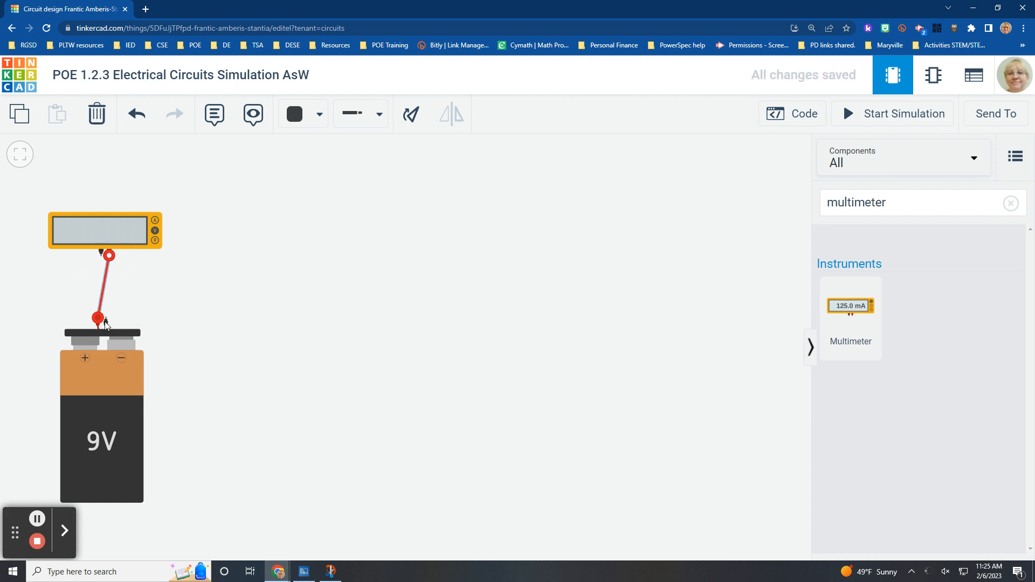
{"action": "left_click", "coordinate": [106, 323]}
{"action": "left_click", "coordinate": [101, 254]}
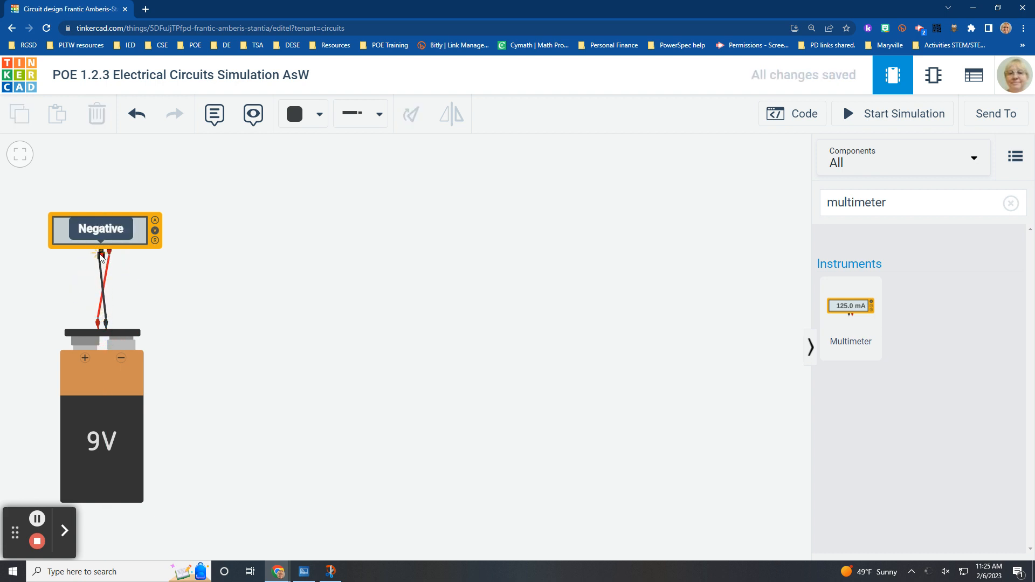
{"action": "left_click", "coordinate": [475, 371]}
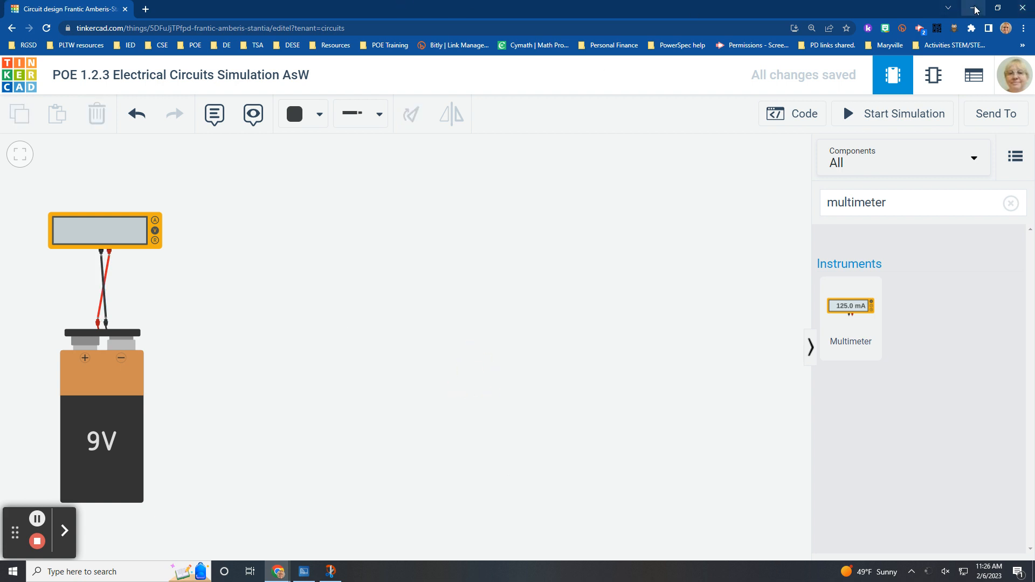
{"action": "left_click", "coordinate": [999, 10]}
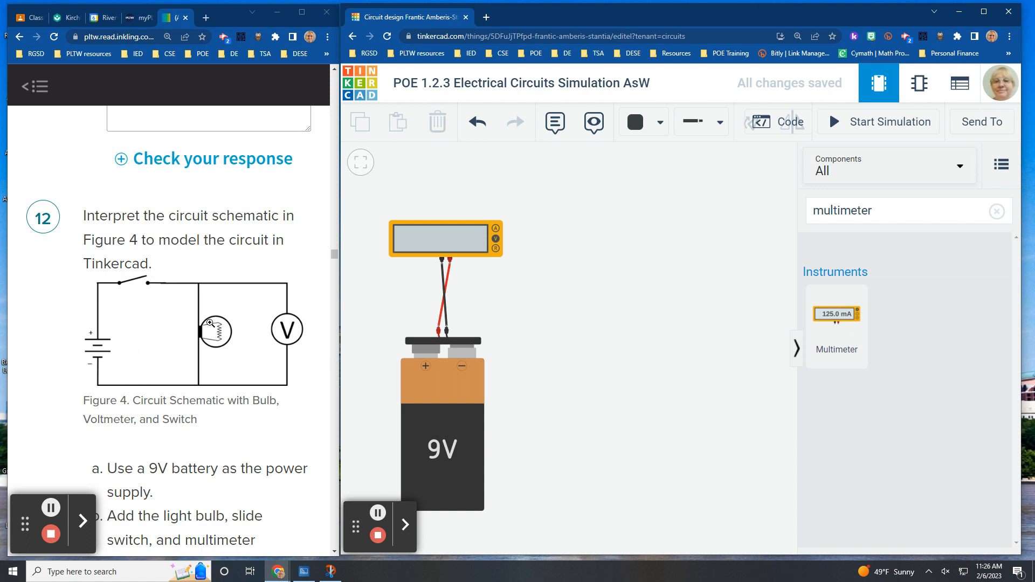
Read the step 12 component list, search the components for "light b" and place a light bulb to the right of the multimeter.
{"action": "scroll", "coordinate": [207, 358], "scroll_direction": "down", "scroll_amount": 2}
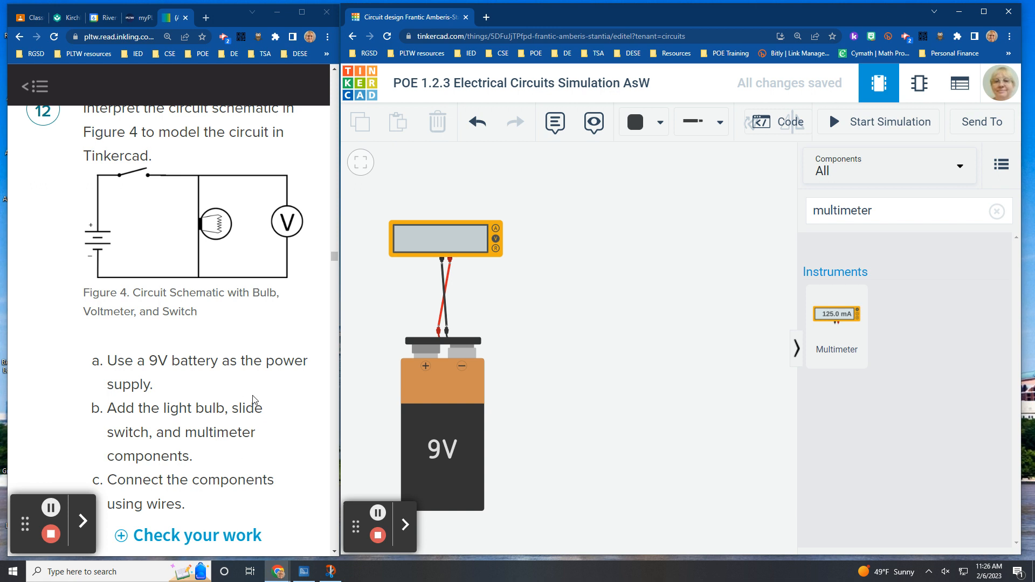
{"action": "left_click", "coordinate": [889, 208]}
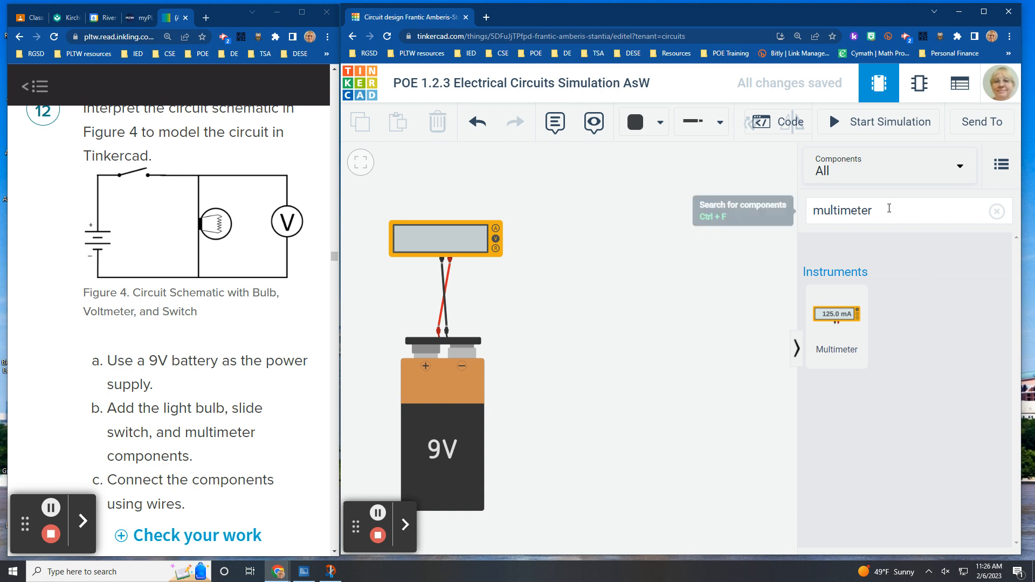
{"action": "left_click_drag", "start_coordinate": [887, 210], "coordinate": [760, 212]}
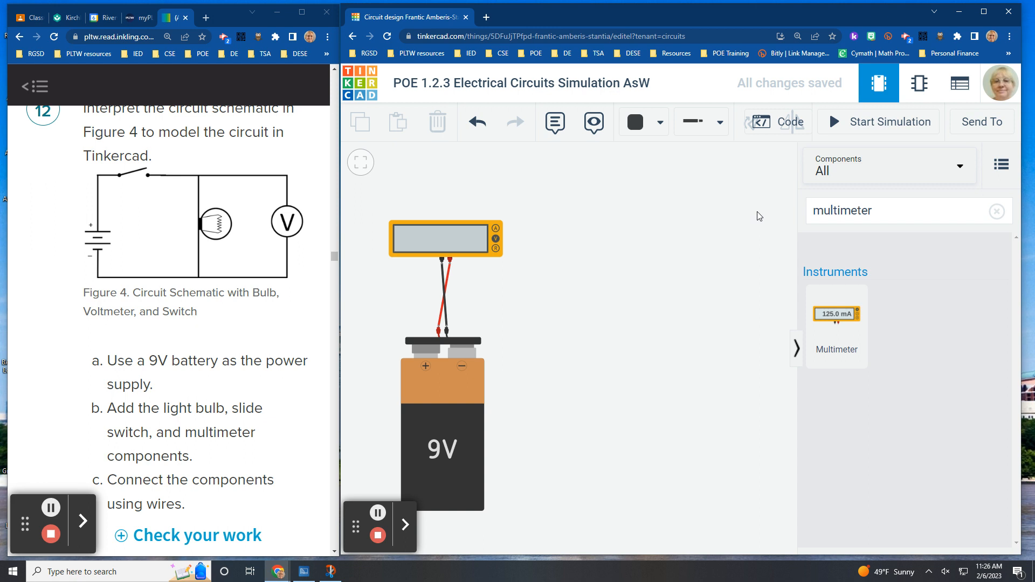
{"action": "left_click", "coordinate": [997, 211]}
{"action": "left_click", "coordinate": [849, 210]}
{"action": "type", "text": "light b"}
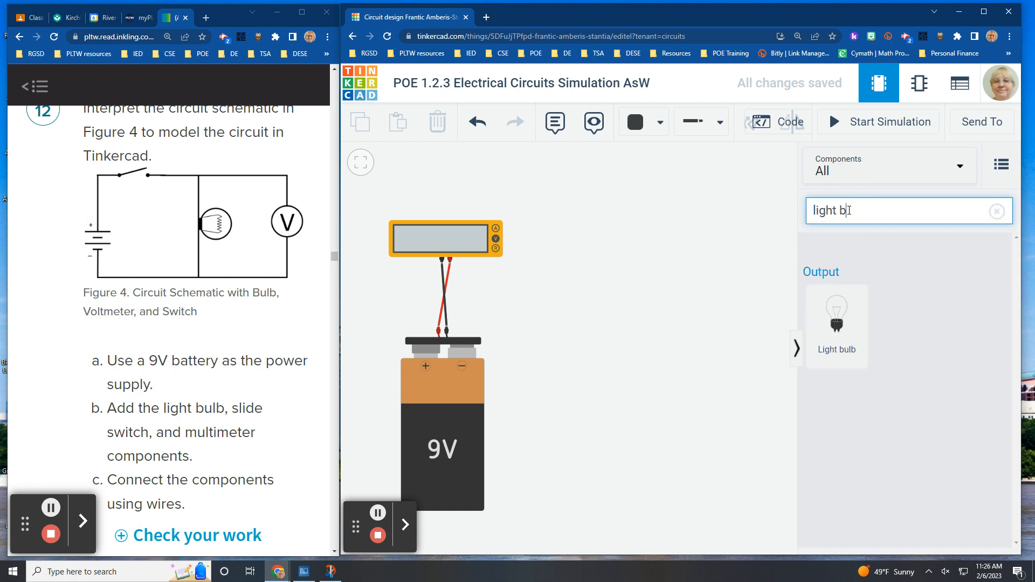
{"action": "left_click_drag", "start_coordinate": [836, 324], "coordinate": [597, 277]}
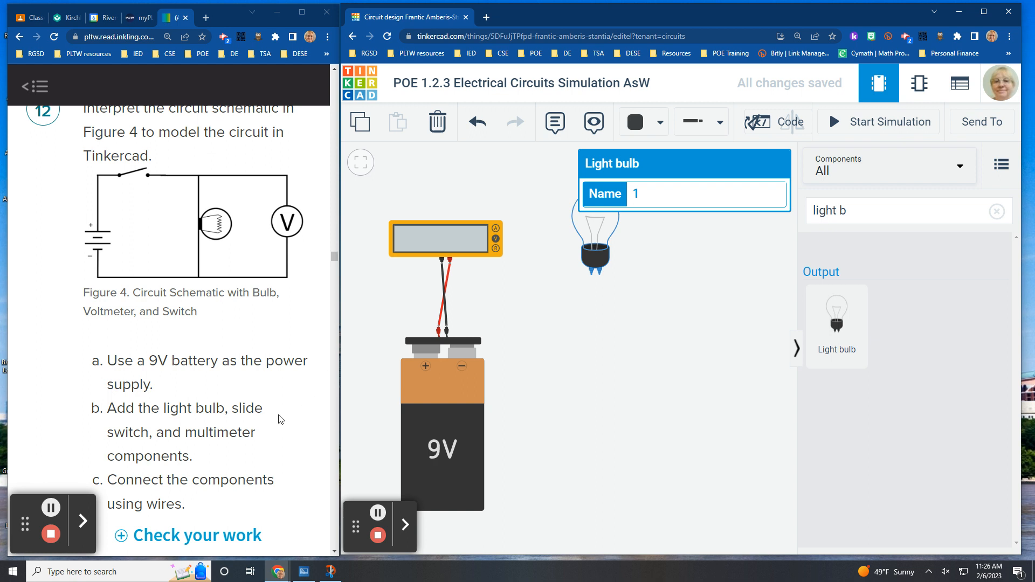
Search the components for "slide" and place a slideswitch to the right of the light bulb.
{"action": "left_click", "coordinate": [995, 211]}
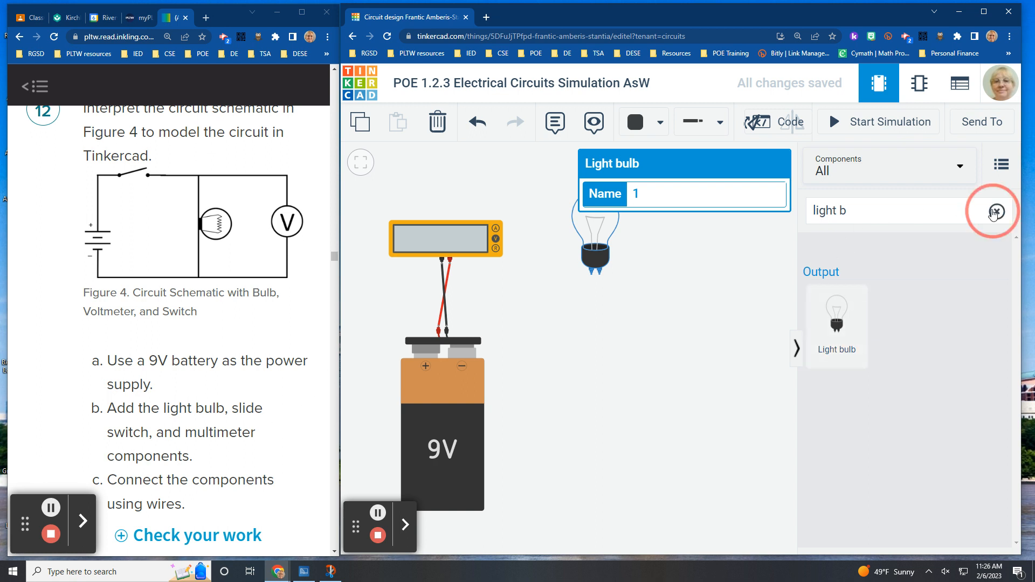
{"action": "left_click", "coordinate": [883, 209]}
{"action": "type", "text": "slide"}
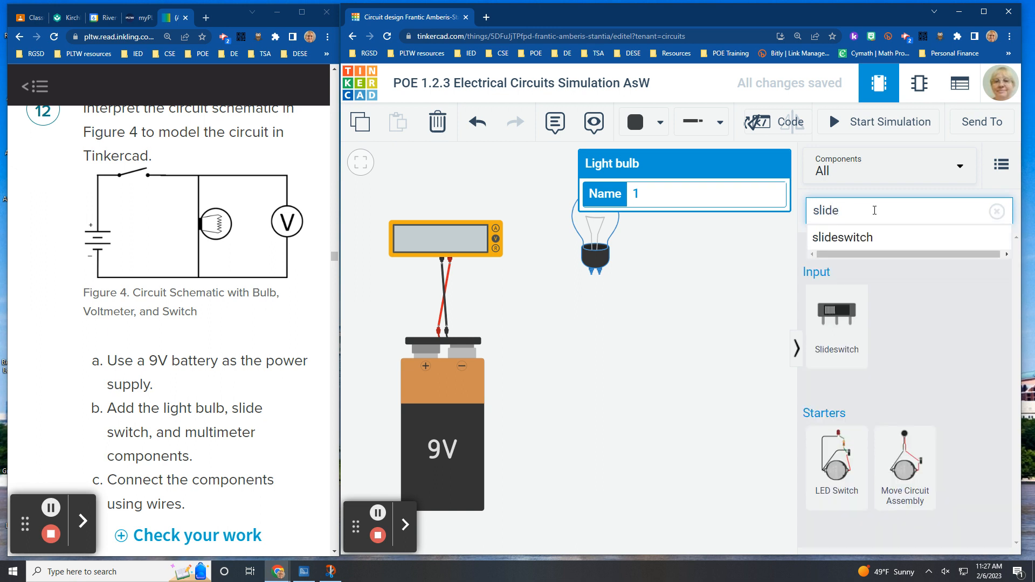
{"action": "left_click_drag", "start_coordinate": [836, 321], "coordinate": [673, 259]}
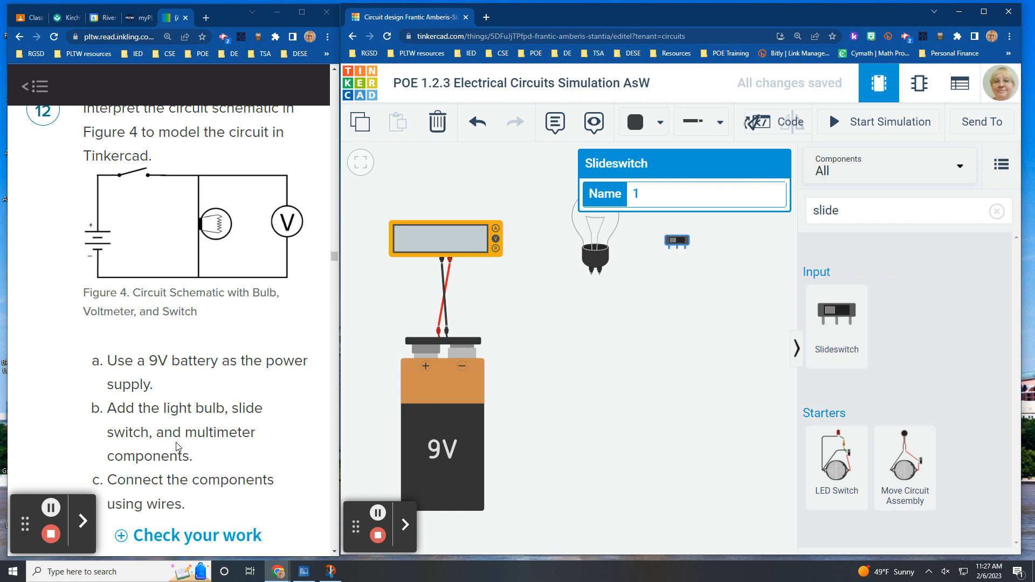
Reveal the step 12 work check in the activity page and examine the example circuit's connections.
{"action": "scroll", "coordinate": [197, 468], "scroll_direction": "down", "scroll_amount": 3}
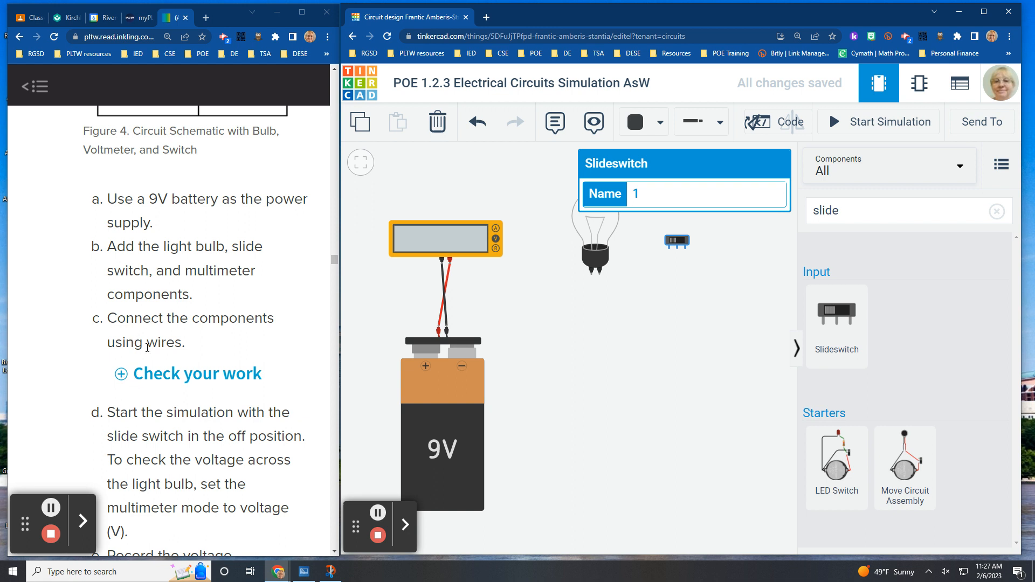
{"action": "left_click", "coordinate": [123, 374]}
{"action": "scroll", "coordinate": [226, 349], "scroll_direction": "down", "scroll_amount": 1}
{"action": "scroll", "coordinate": [226, 349], "scroll_direction": "down", "scroll_amount": 4}
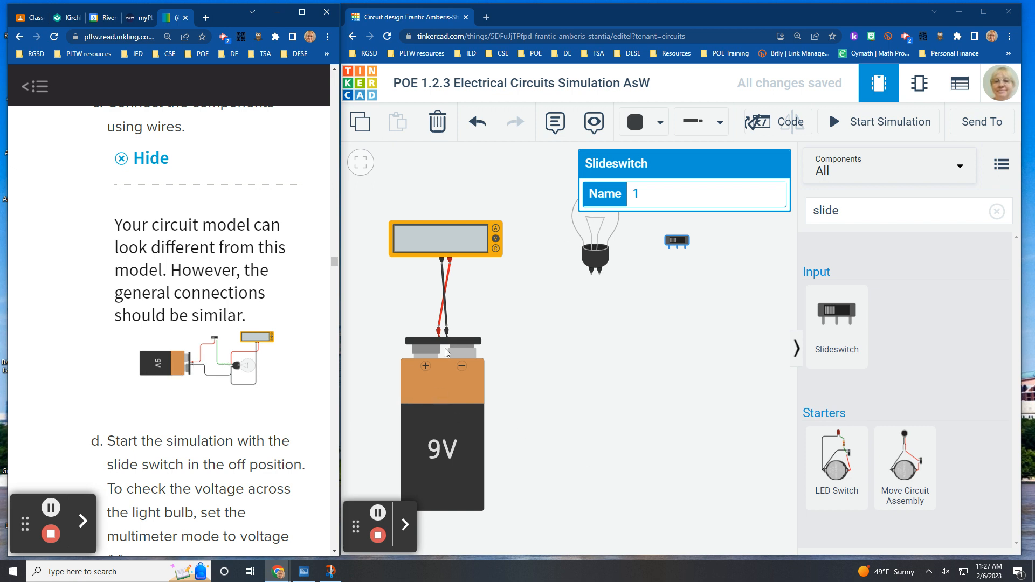
{"action": "left_click", "coordinate": [674, 402]}
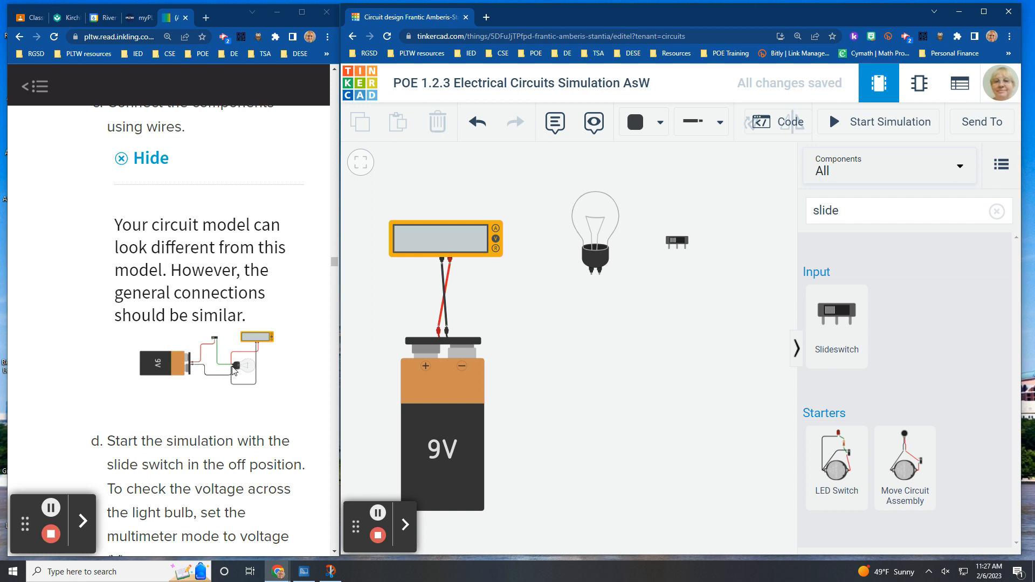
{"action": "left_click", "coordinate": [444, 277]}
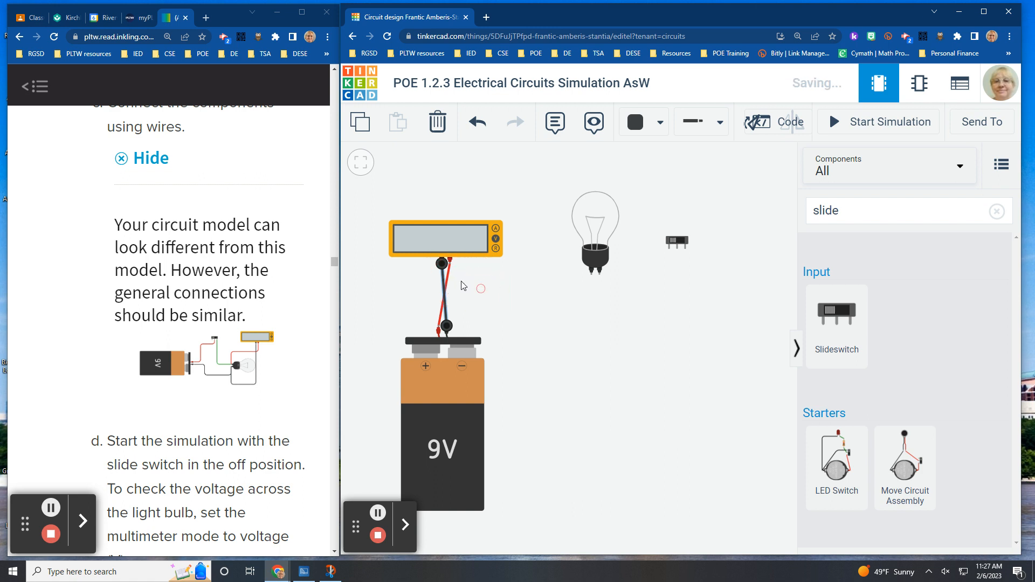
{"action": "left_click_drag", "start_coordinate": [441, 264], "coordinate": [598, 325]}
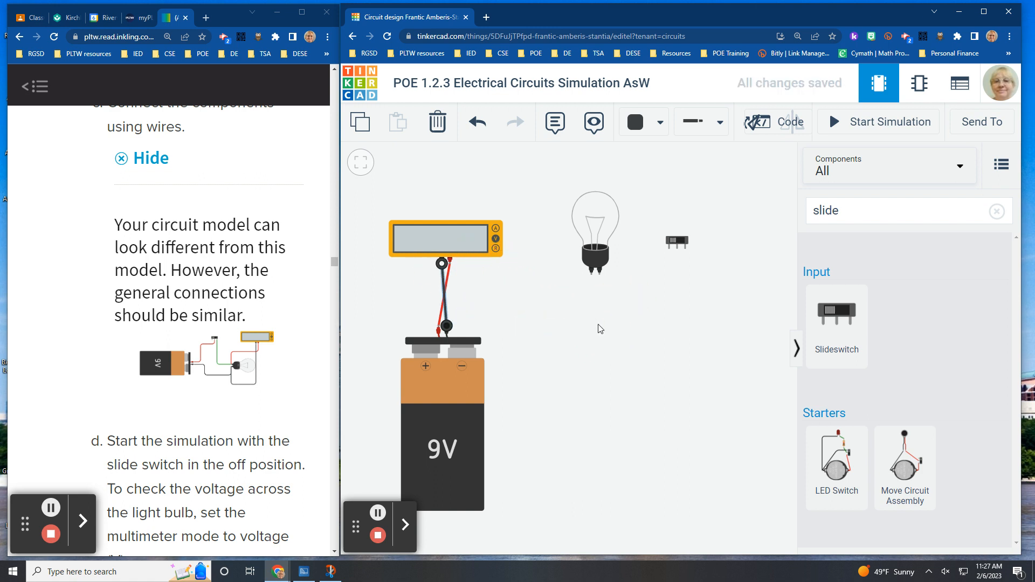
{"action": "left_click", "coordinate": [442, 262]}
{"action": "left_click", "coordinate": [601, 335]}
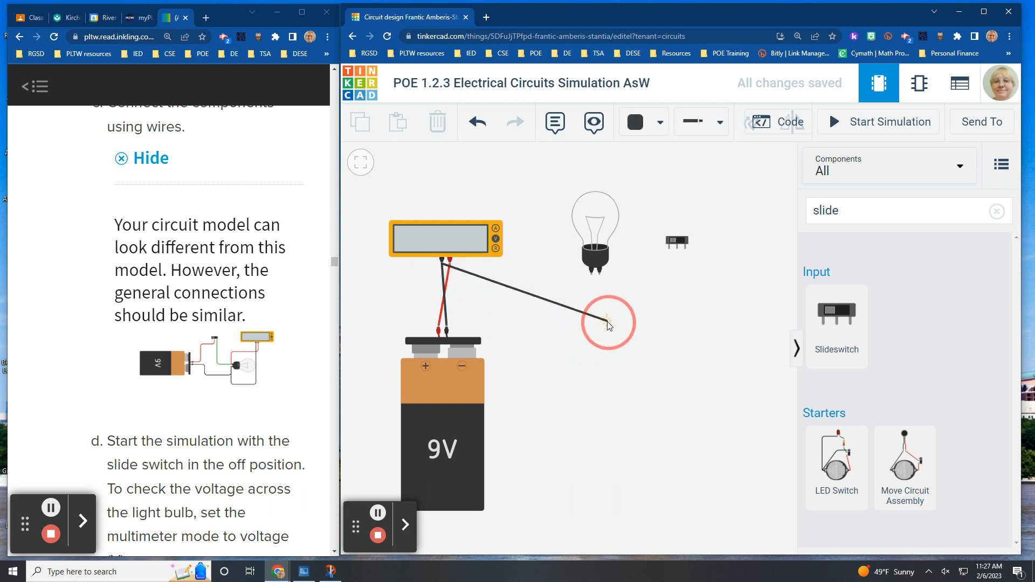
{"action": "left_click", "coordinate": [481, 280]}
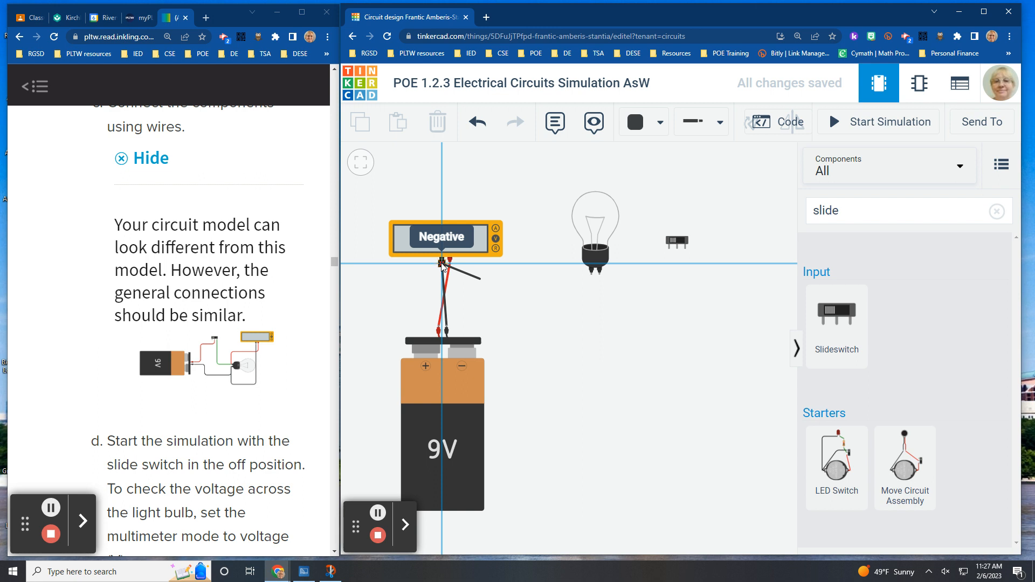
{"action": "key", "text": "Escape"}
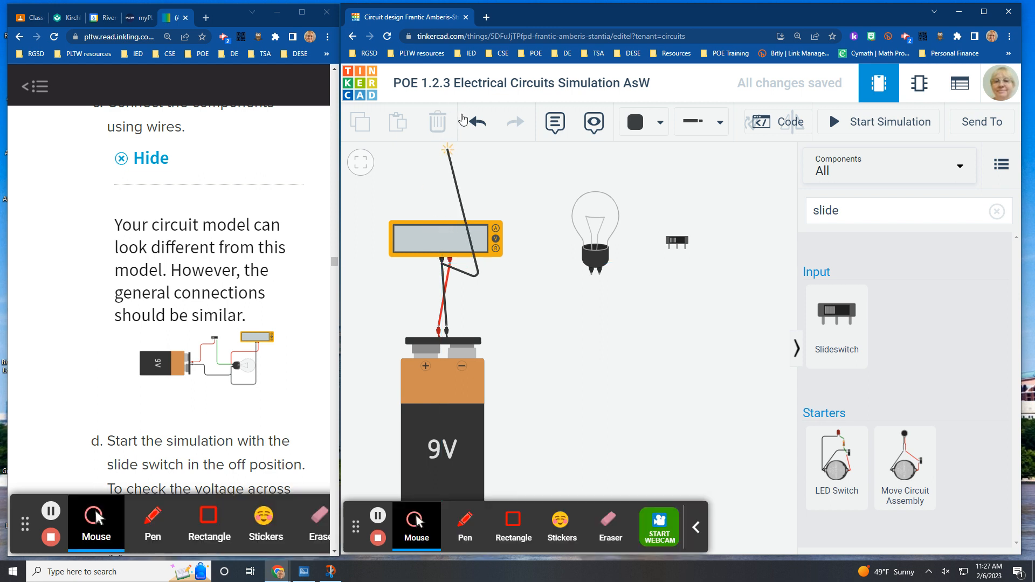
{"action": "left_click", "coordinate": [474, 123]}
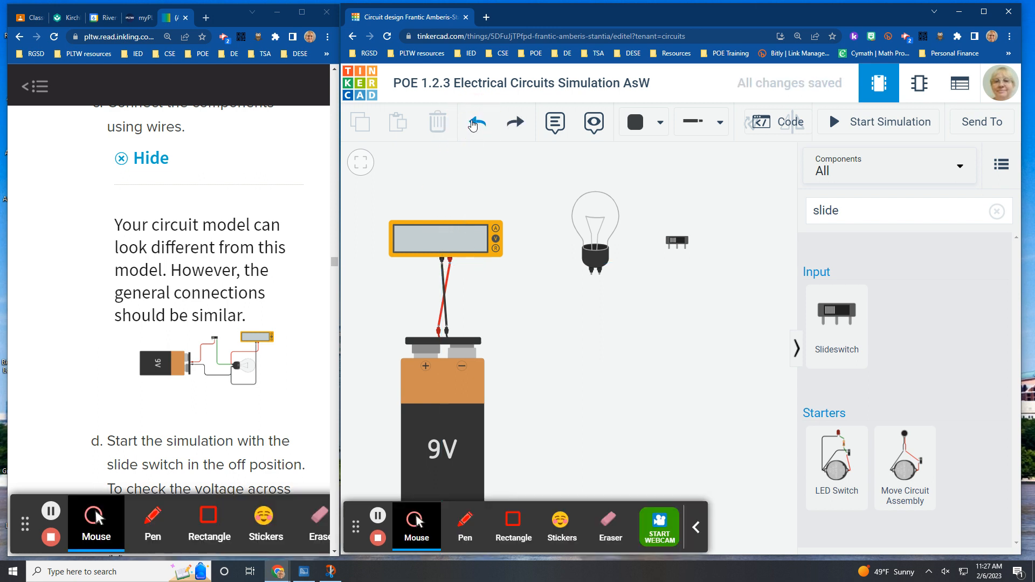
{"action": "left_click", "coordinate": [696, 528]}
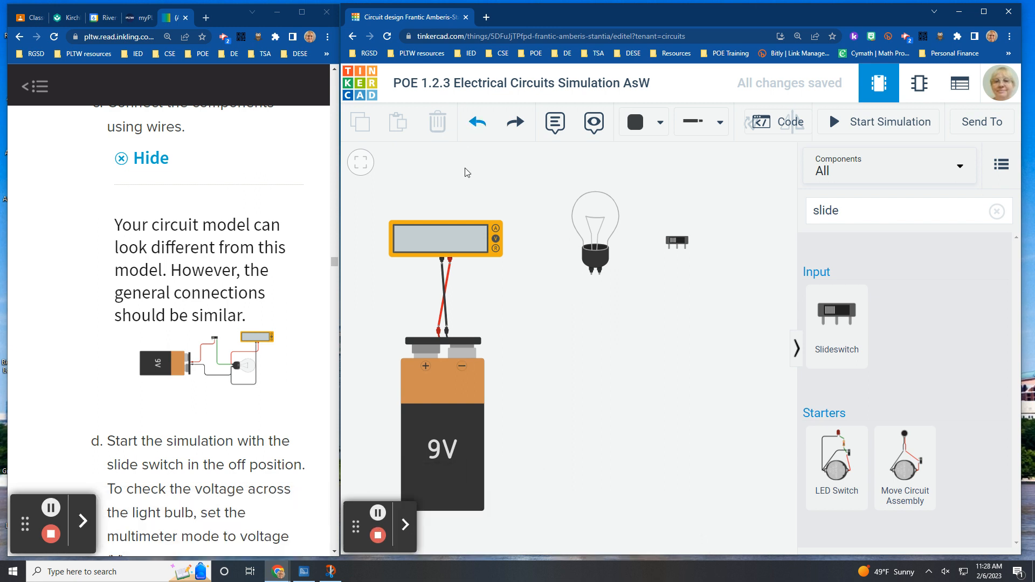
Delete the black and red wires between the multimeter and the 9V battery.
{"action": "left_click", "coordinate": [445, 284]}
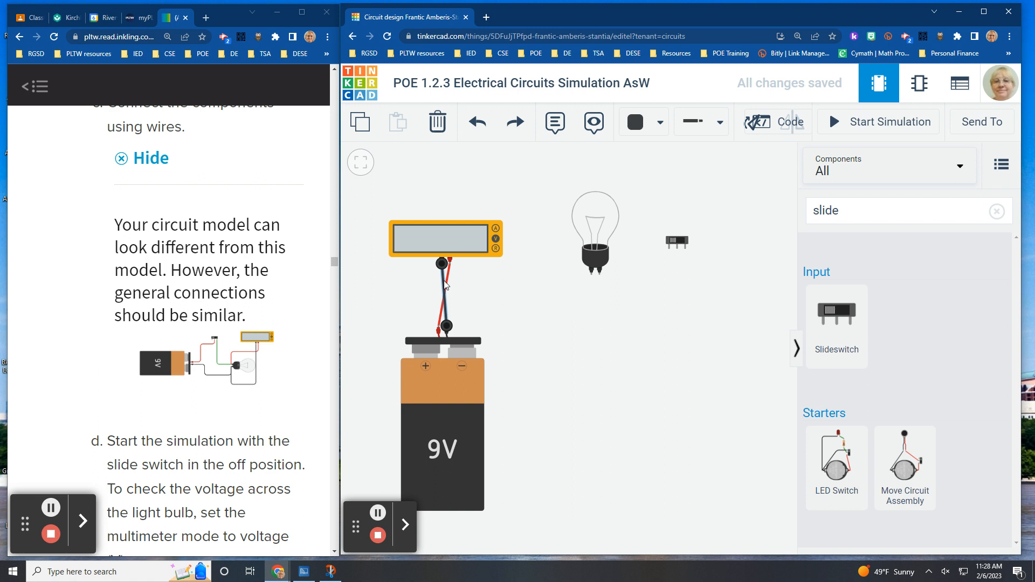
{"action": "key", "text": "Delete"}
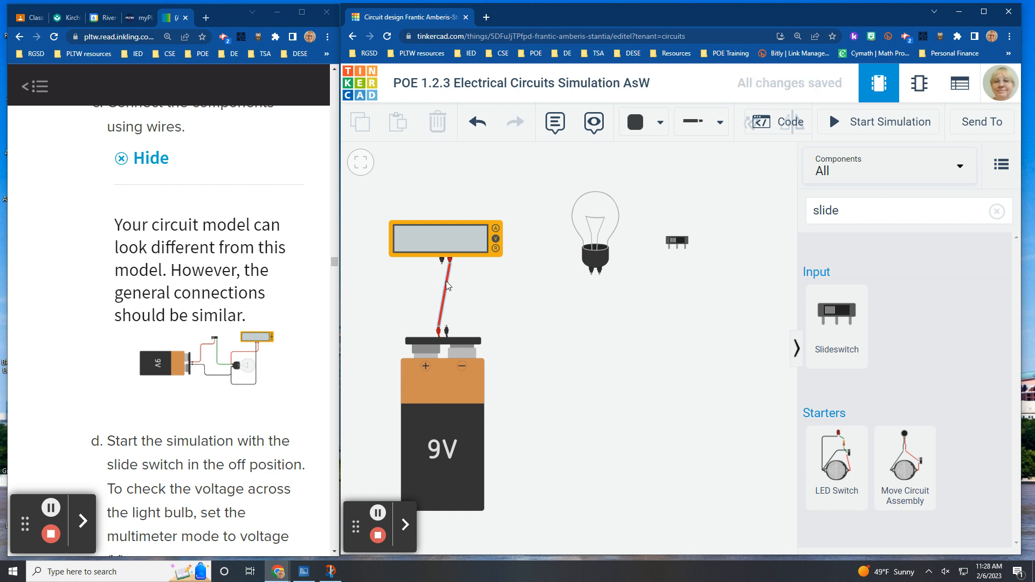
{"action": "left_click", "coordinate": [447, 286]}
{"action": "key", "text": "Delete"}
Run a black wire with one square bend from the battery's negative terminal to the light bulb's right-hand terminal.
{"action": "left_click", "coordinate": [447, 329]}
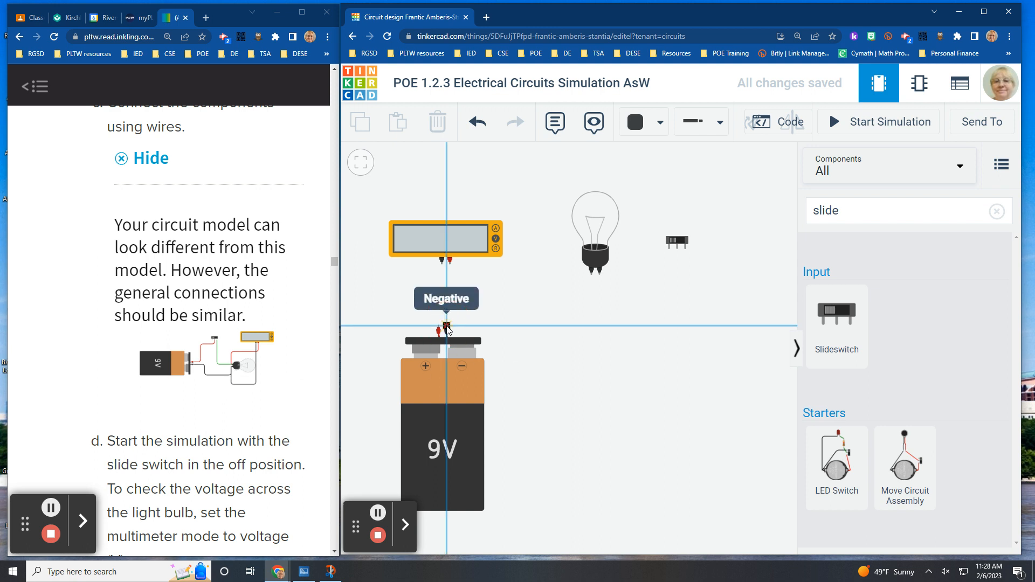
{"action": "left_click", "coordinate": [603, 328]}
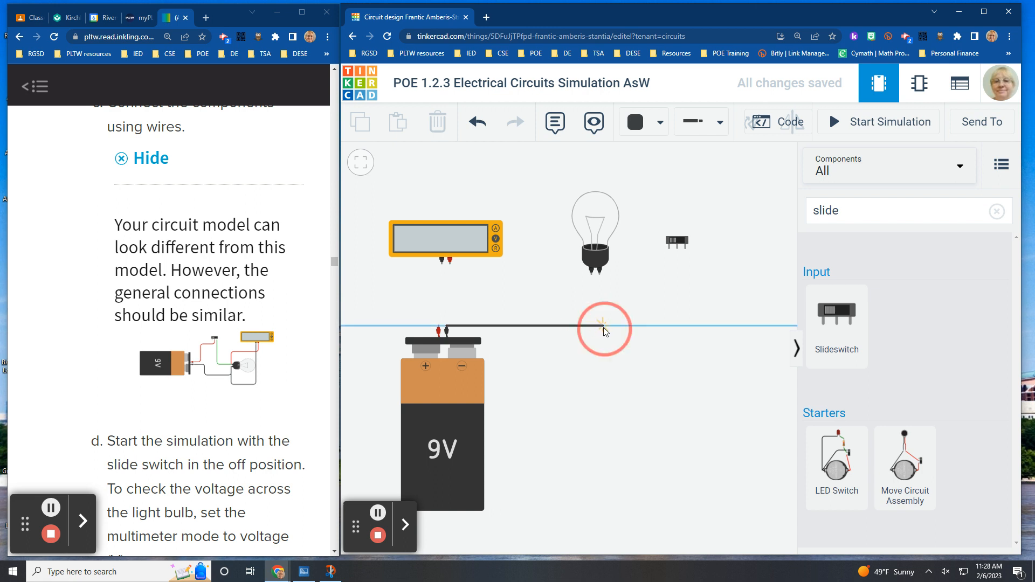
{"action": "left_click", "coordinate": [601, 274]}
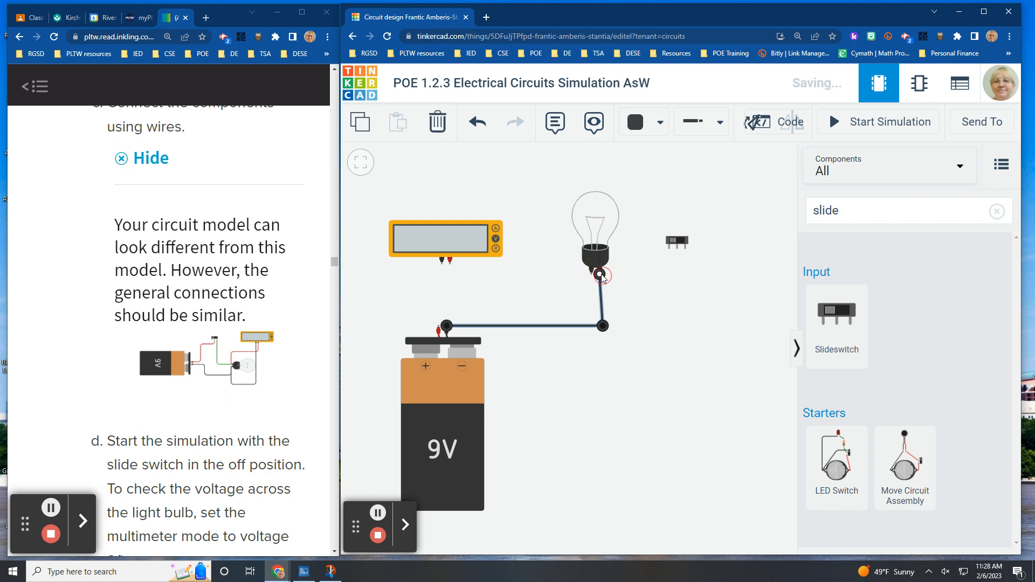
{"action": "left_click_drag", "start_coordinate": [604, 327], "coordinate": [599, 326]}
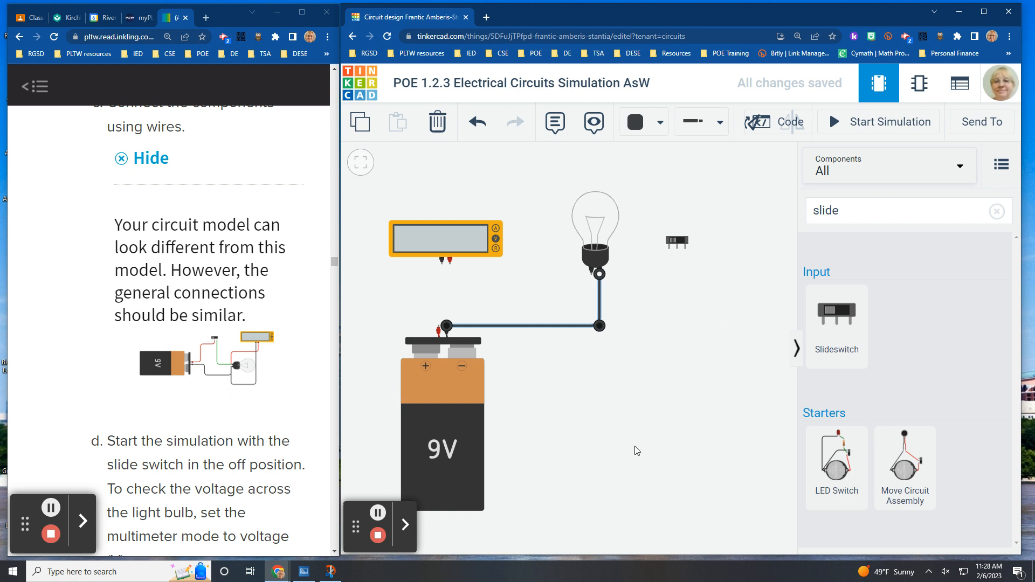
{"action": "left_click", "coordinate": [619, 414]}
Move the multimeter to the upper right of the light bulb, clear of the slideswitch.
{"action": "left_click_drag", "start_coordinate": [436, 237], "coordinate": [708, 249]}
{"action": "left_click", "coordinate": [724, 359]}
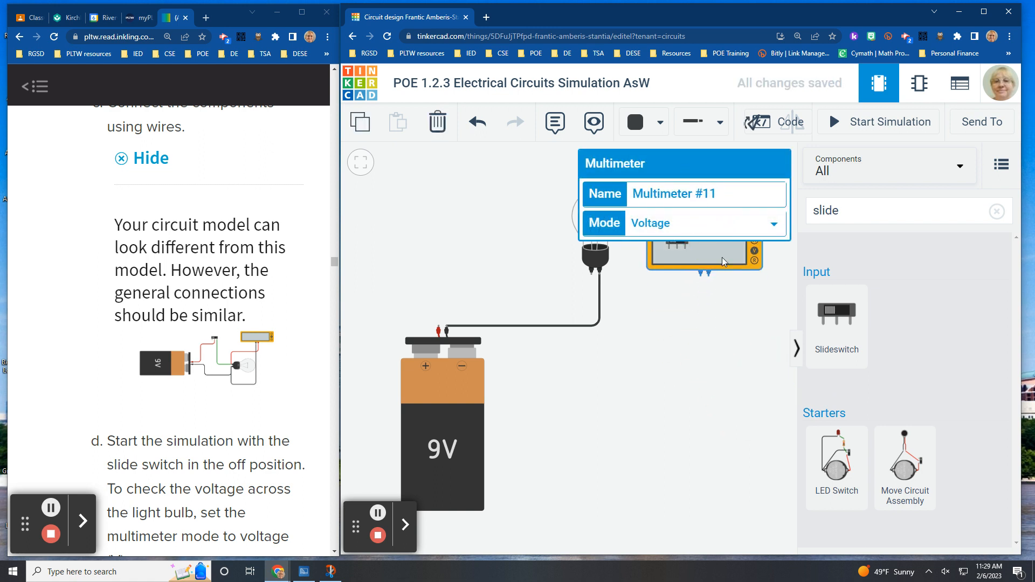
{"action": "left_click", "coordinate": [725, 333]}
{"action": "left_click", "coordinate": [725, 241]}
{"action": "left_click", "coordinate": [729, 351]}
{"action": "left_click_drag", "start_coordinate": [666, 405], "coordinate": [603, 498]}
{"action": "left_click_drag", "start_coordinate": [661, 328], "coordinate": [683, 256]}
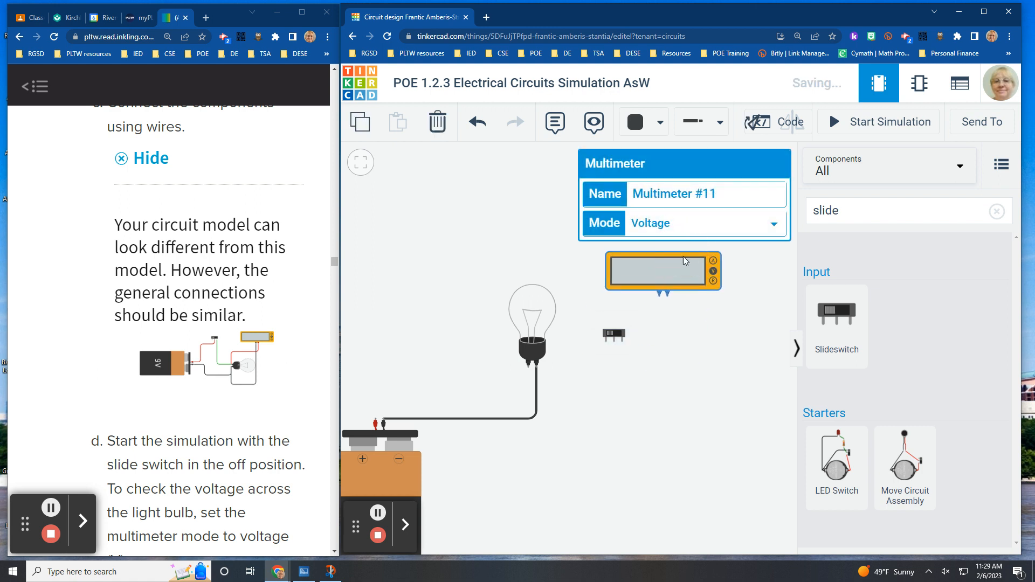
Move the slideswitch to the left of the light bulb, above the battery, and shift the multimeter slightly higher.
{"action": "left_click", "coordinate": [618, 336]}
{"action": "left_click_drag", "start_coordinate": [618, 336], "coordinate": [433, 305]}
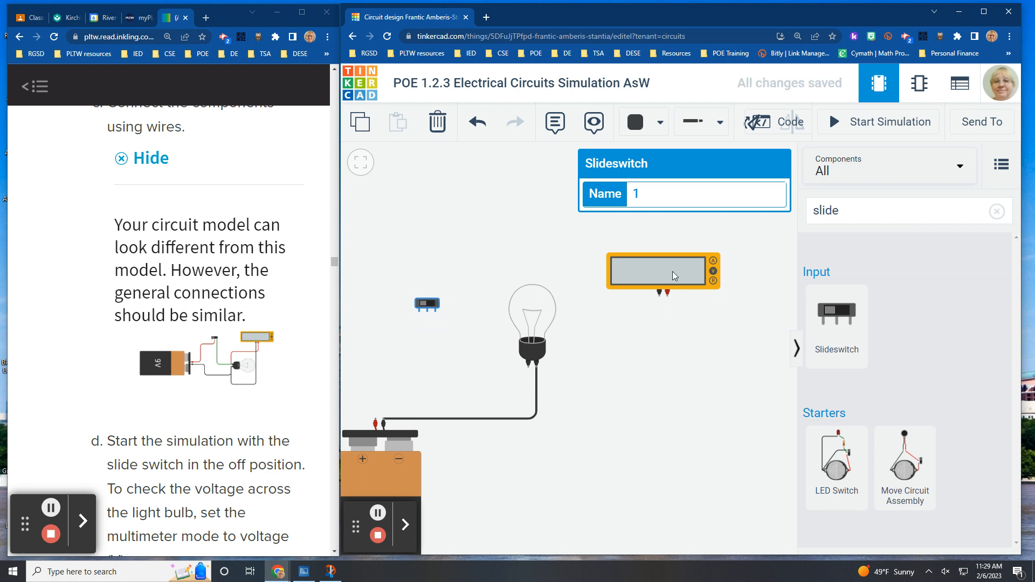
{"action": "left_click_drag", "start_coordinate": [663, 264], "coordinate": [661, 250]}
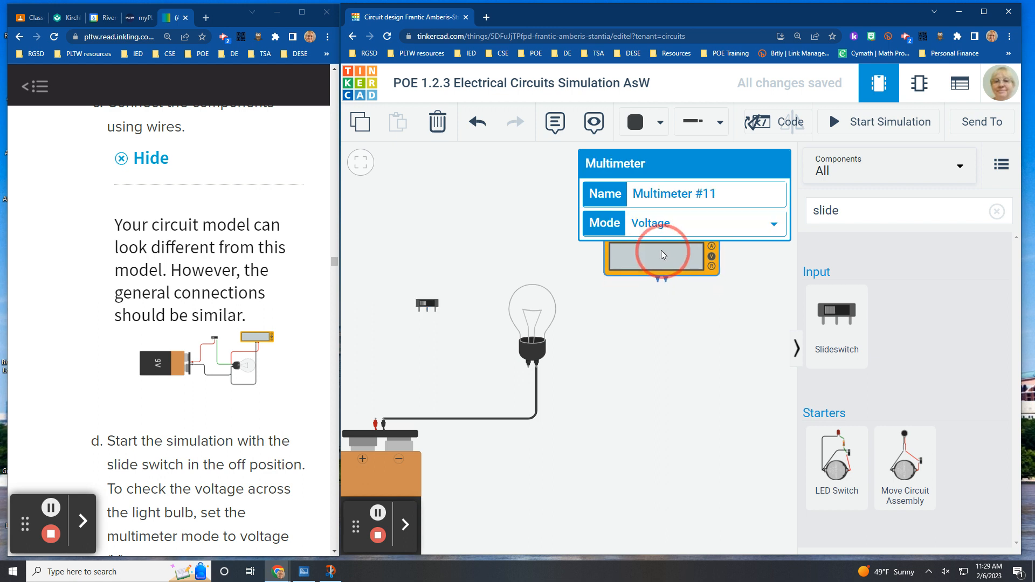
{"action": "left_click", "coordinate": [686, 444]}
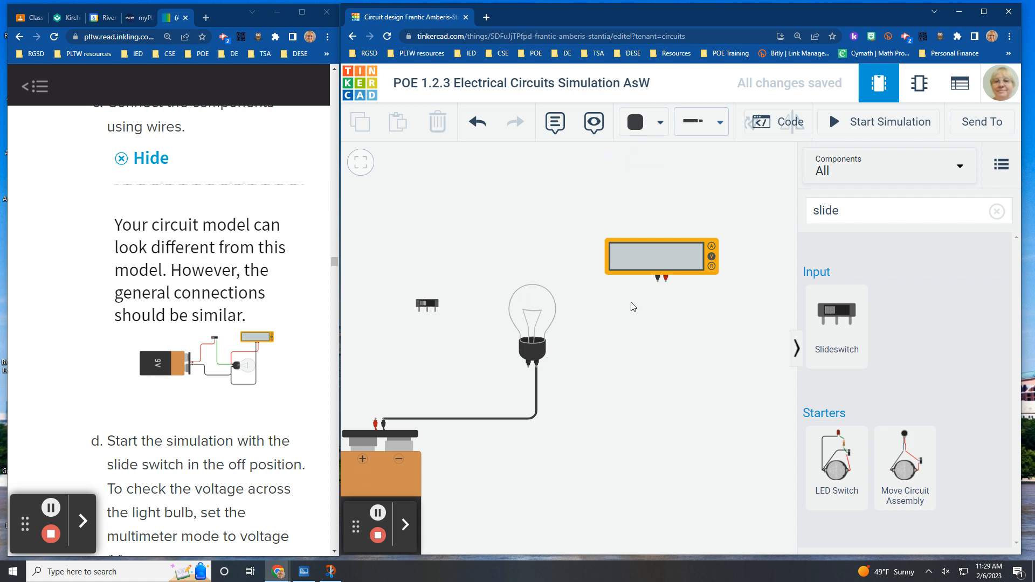
{"action": "left_click", "coordinate": [536, 367]}
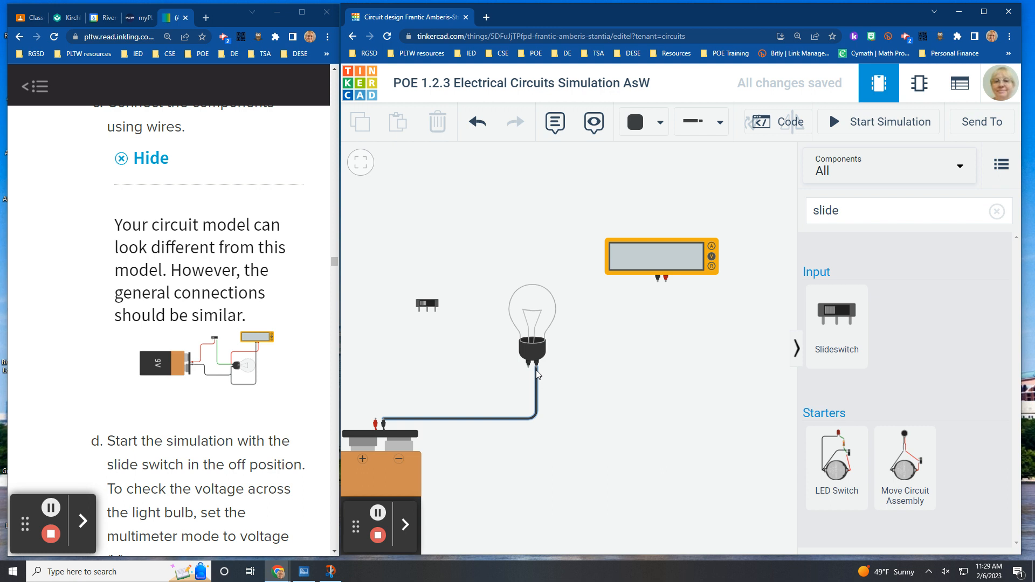
{"action": "left_click", "coordinate": [536, 380]}
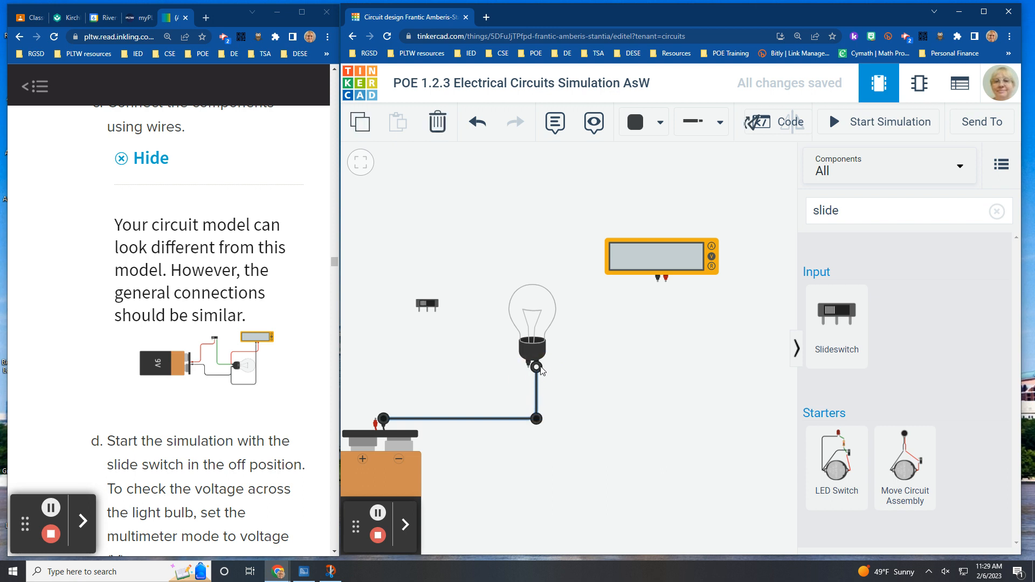
{"action": "mouse_move", "coordinate": [534, 365]}
{"action": "left_mouse_down"}
{"action": "mouse_move", "coordinate": [571, 364]}
{"action": "mouse_move", "coordinate": [536, 368]}
{"action": "left_mouse_up"}
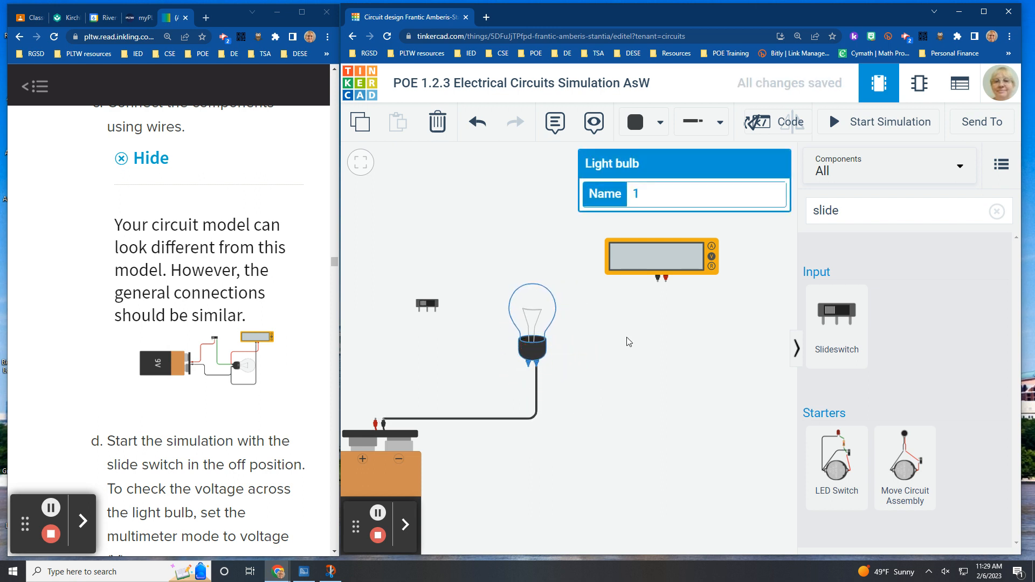
Run a black wire with a square bend from the multimeter's negative terminal to the light bulb's right-hand terminal.
{"action": "left_click", "coordinate": [658, 281]}
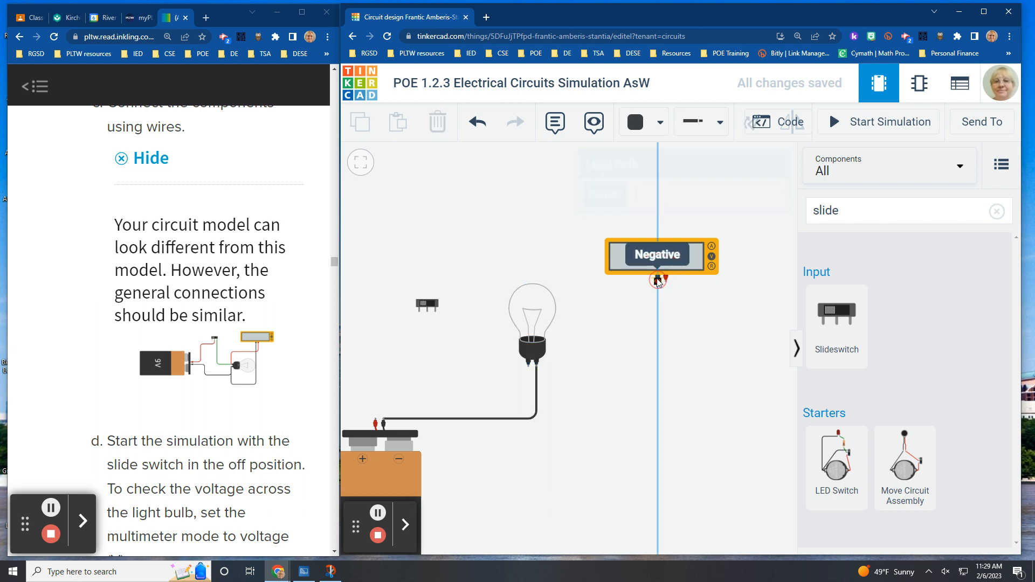
{"action": "left_click", "coordinate": [657, 377]}
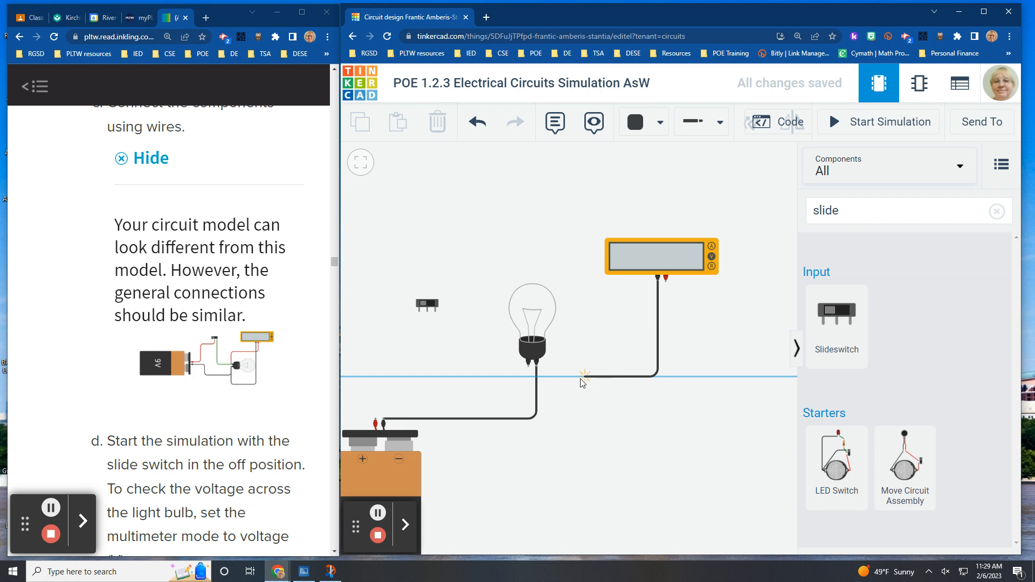
{"action": "left_click", "coordinate": [536, 369]}
{"action": "left_click", "coordinate": [641, 429]}
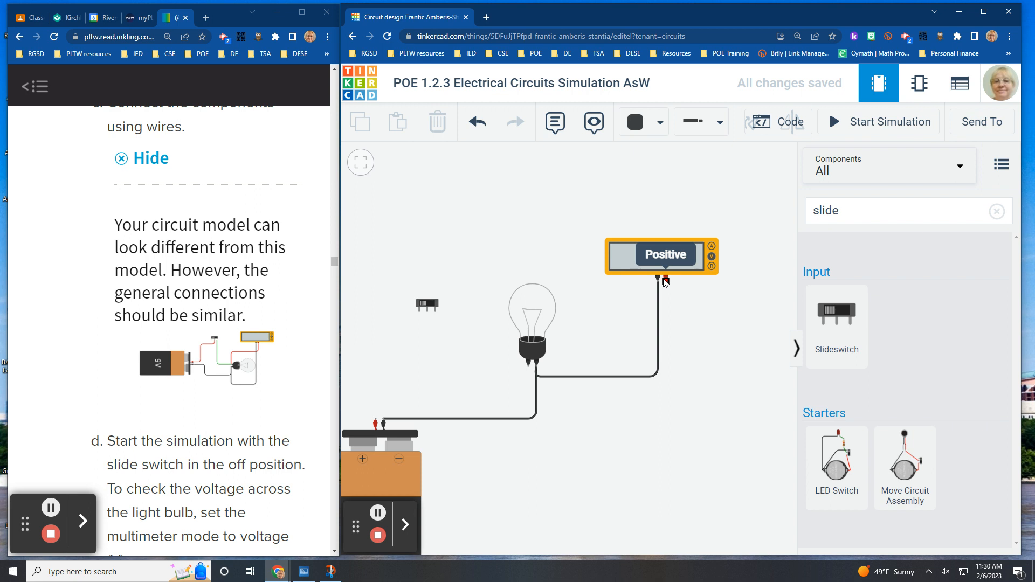
Run a red wire with two bends from the multimeter's positive terminal to the light bulb's left-hand terminal.
{"action": "left_click", "coordinate": [636, 122]}
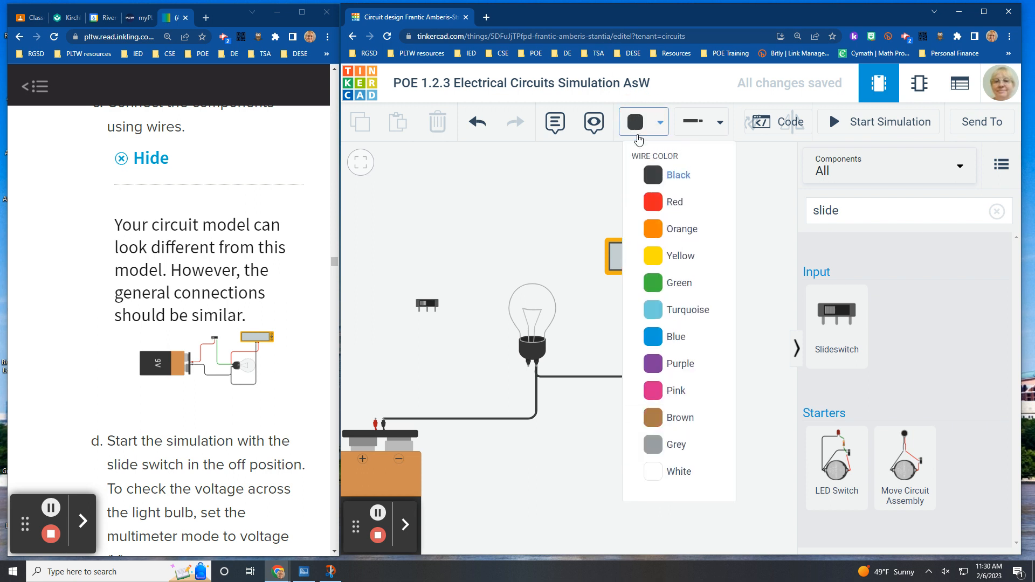
{"action": "left_click", "coordinate": [671, 201]}
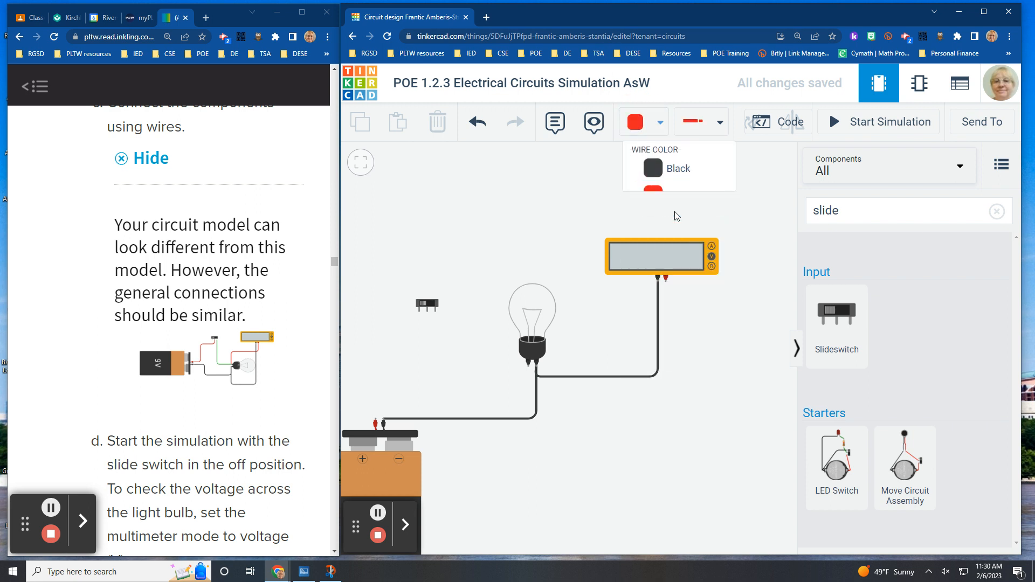
{"action": "left_click", "coordinate": [667, 279]}
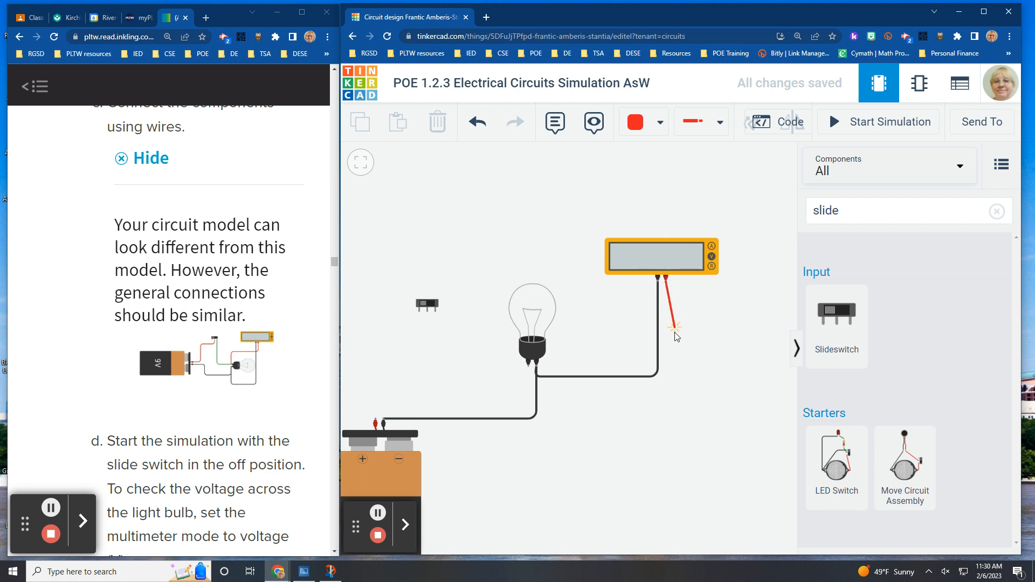
{"action": "left_click", "coordinate": [666, 393]}
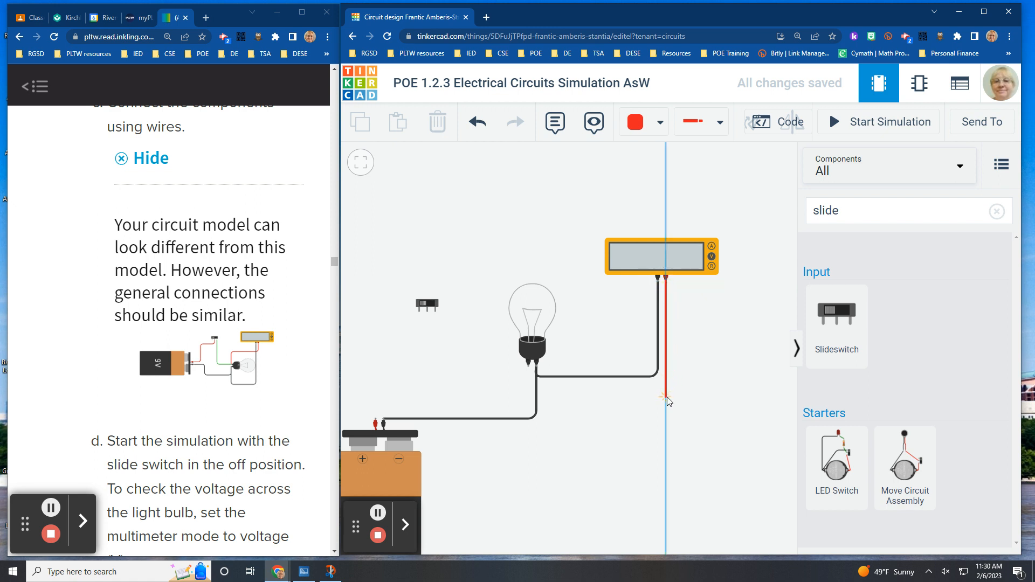
{"action": "left_click", "coordinate": [526, 398]}
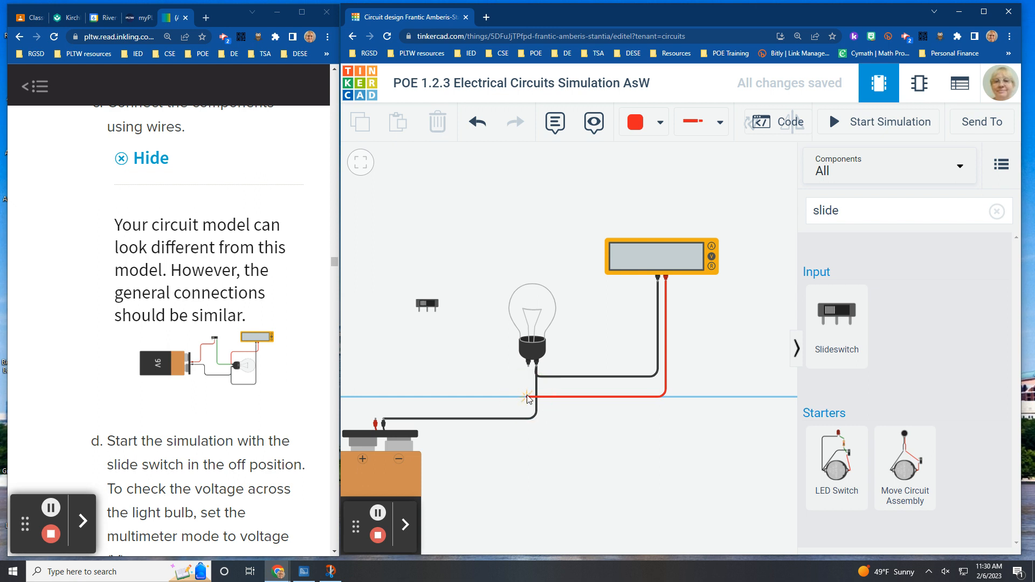
{"action": "left_click", "coordinate": [529, 366]}
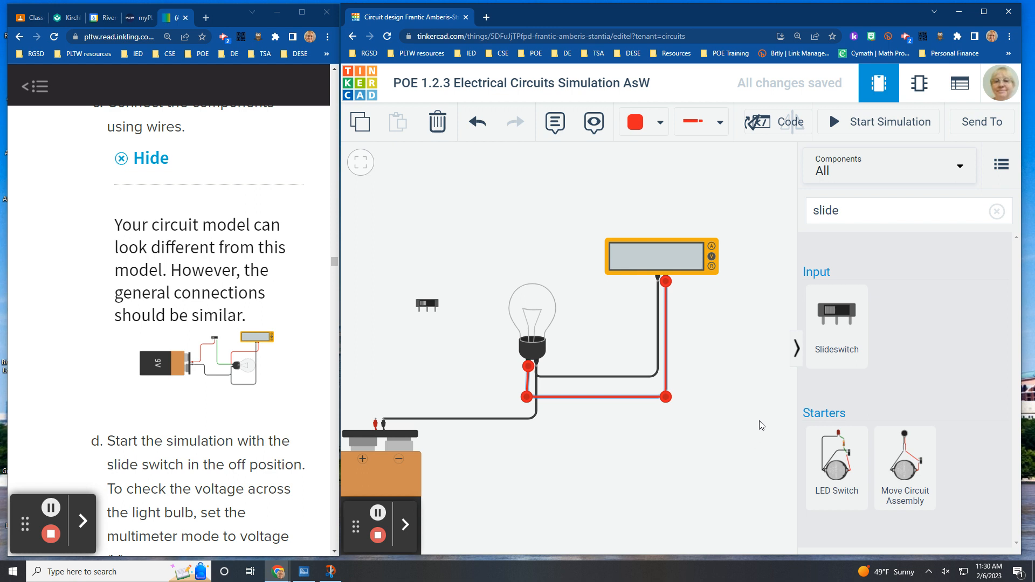
{"action": "left_click", "coordinate": [744, 415]}
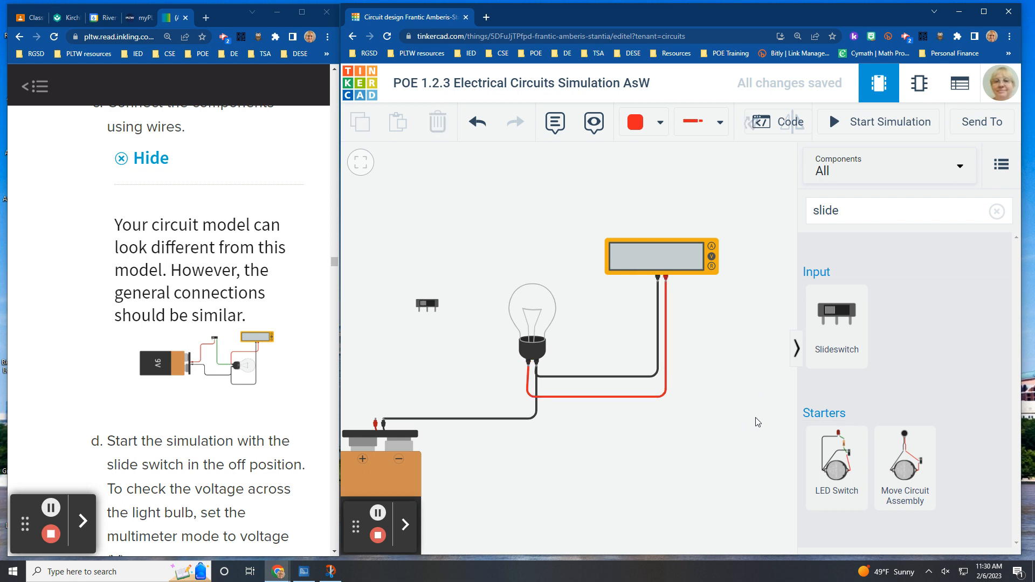
Straighten the red multimeter wire by aligning its bend directly below the light bulb's left-hand terminal.
{"action": "left_click", "coordinate": [527, 395]}
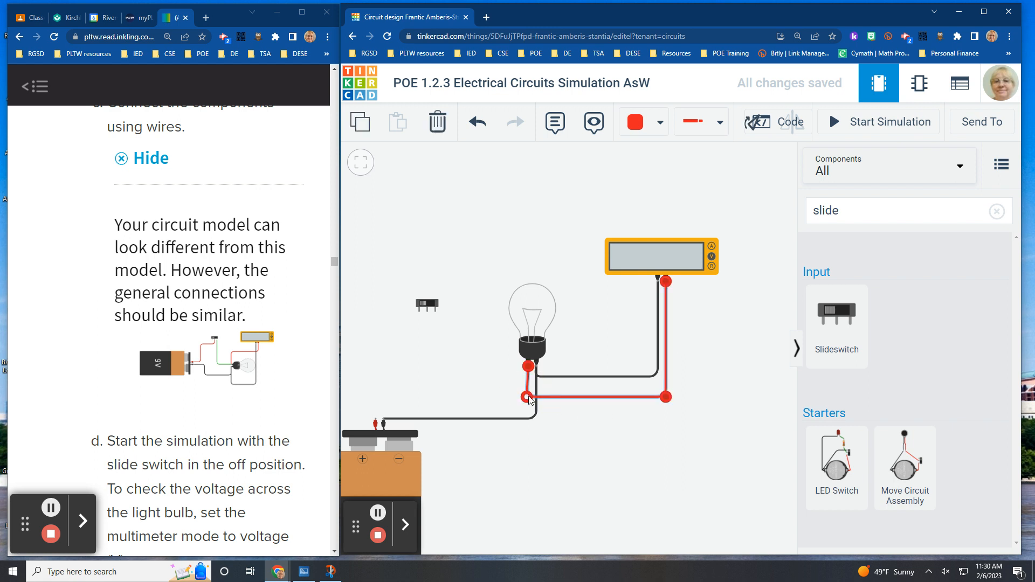
{"action": "left_click_drag", "start_coordinate": [529, 400], "coordinate": [532, 401]}
{"action": "left_click", "coordinate": [728, 417]}
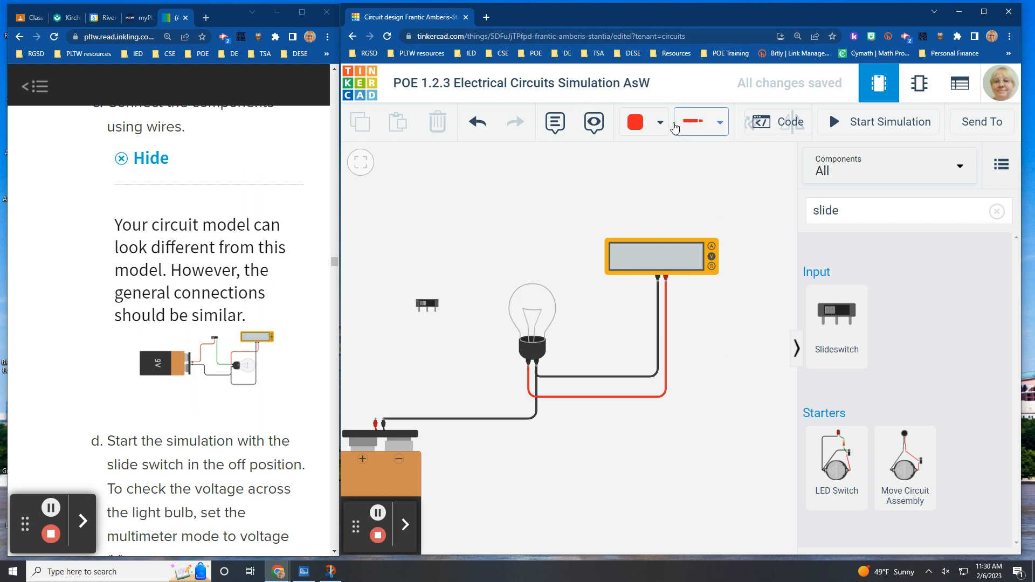
Run a green wire with one square bend from the slideswitch's right-hand terminal to the light bulb's left-hand terminal.
{"action": "left_click", "coordinate": [655, 127]}
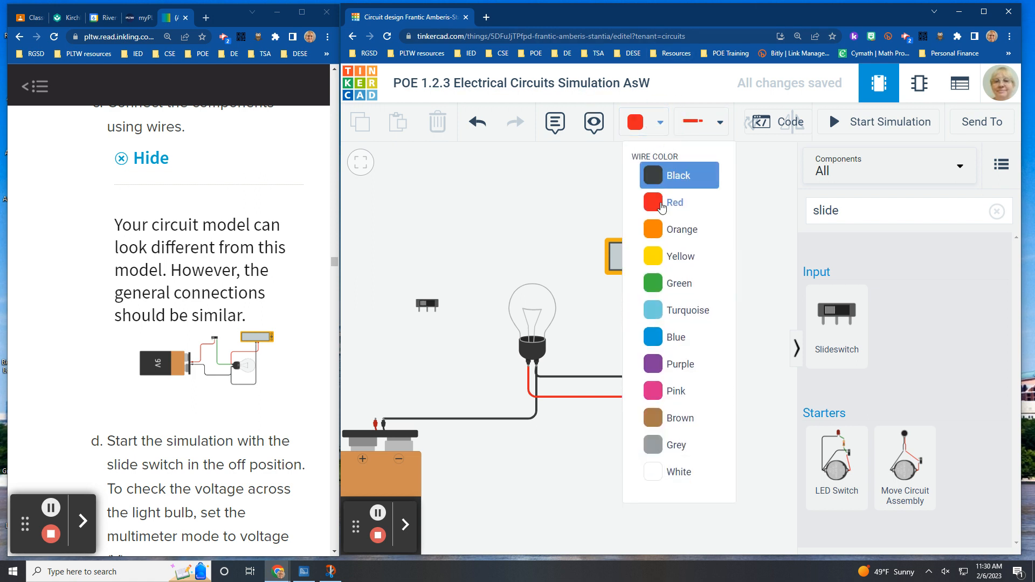
{"action": "left_click", "coordinate": [657, 283]}
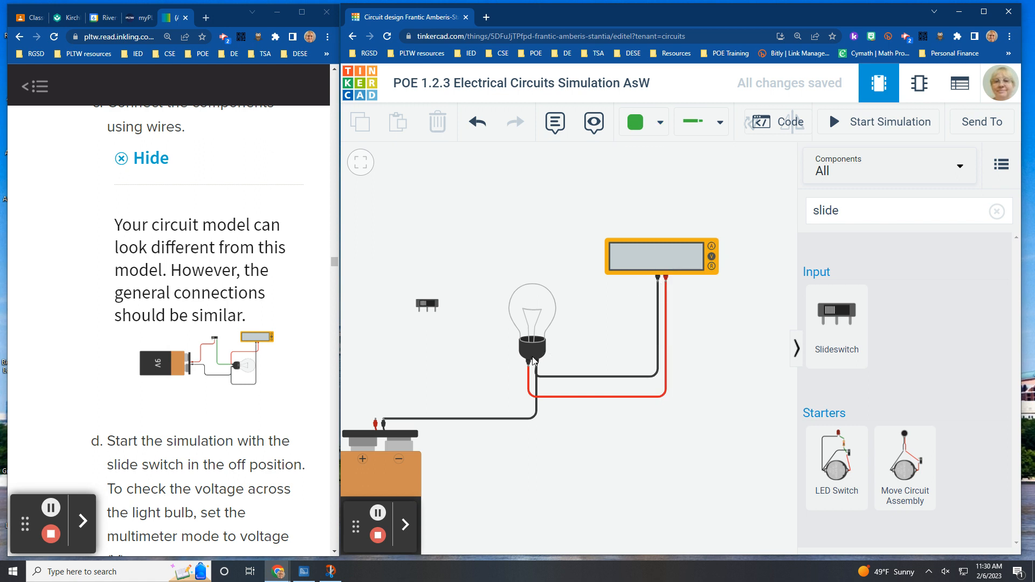
{"action": "left_click", "coordinate": [435, 311]}
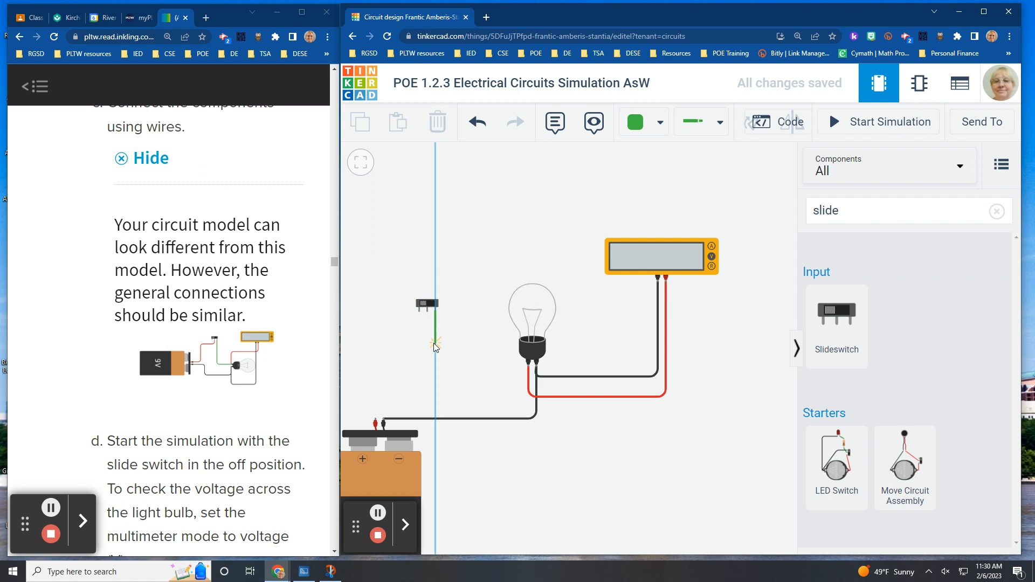
{"action": "left_click", "coordinate": [435, 364]}
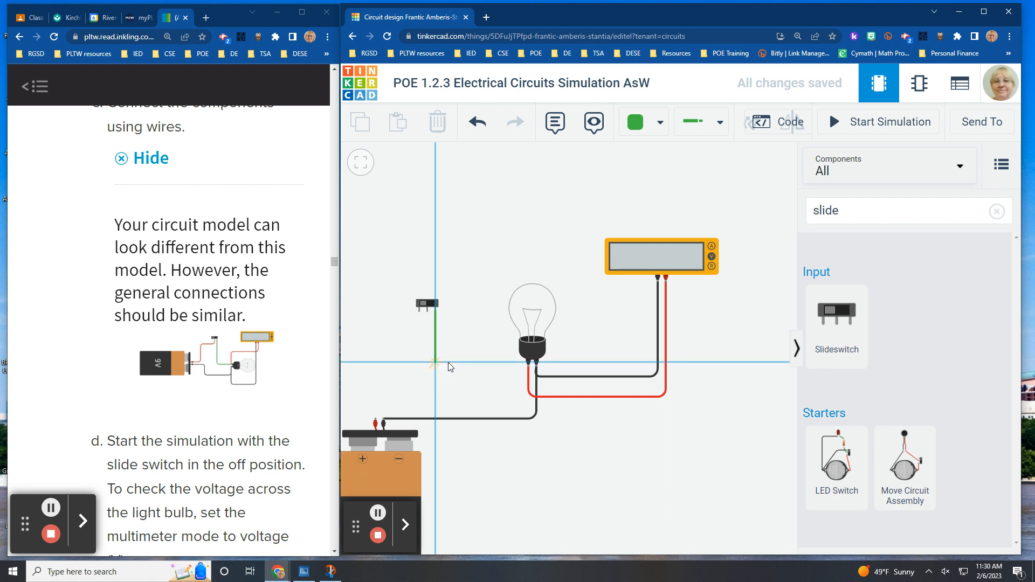
{"action": "left_click", "coordinate": [528, 368]}
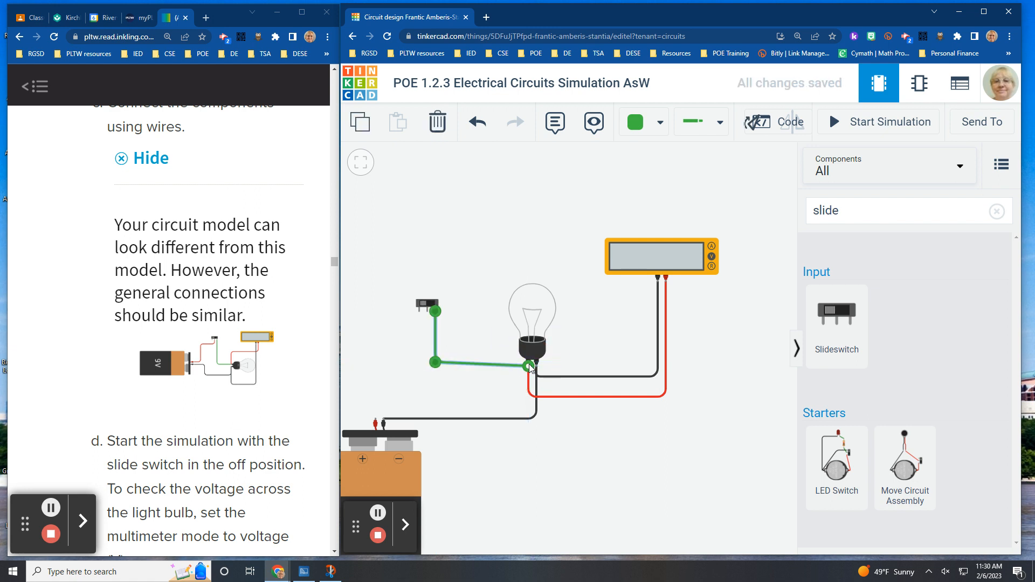
{"action": "left_click_drag", "start_coordinate": [435, 366], "coordinate": [434, 366]}
{"action": "left_click", "coordinate": [713, 449]}
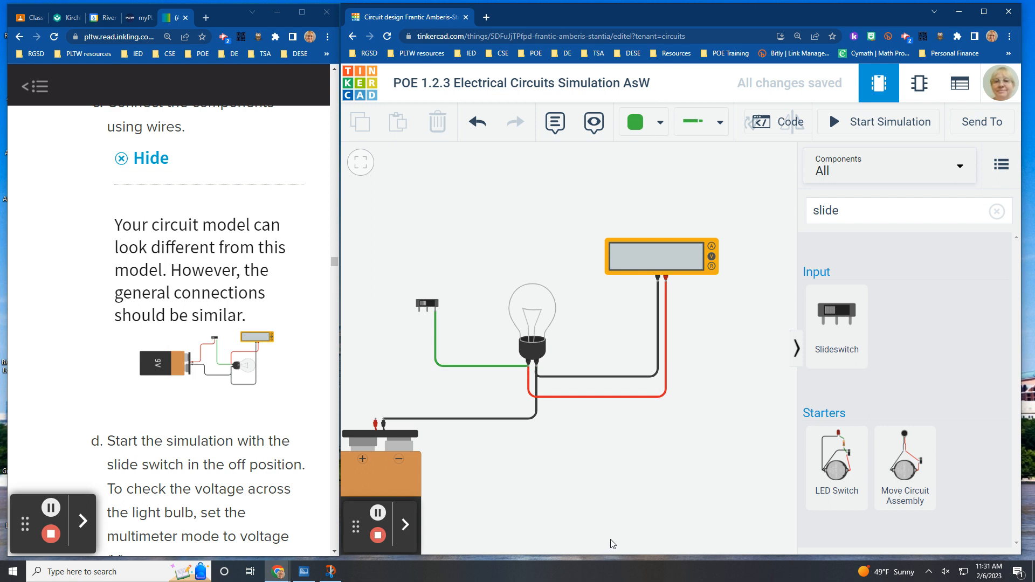
Run the simulation briefly to check the multimeter reading across the bulb, then stop it.
{"action": "left_click", "coordinate": [835, 123]}
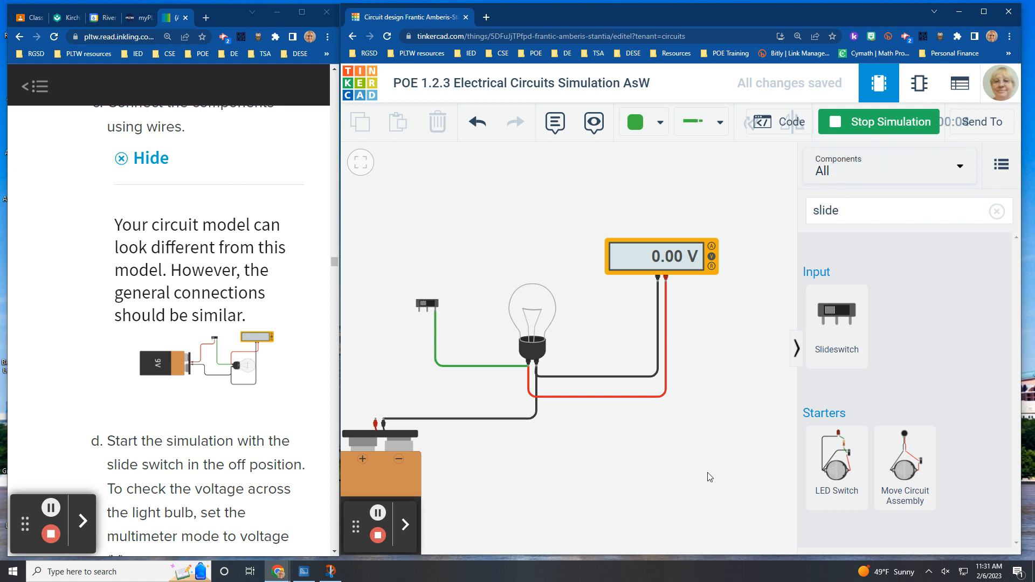
{"action": "left_click", "coordinate": [852, 124]}
Run a red wire with two bends from the battery's positive terminal to the slideswitch's middle terminal.
{"action": "left_click_drag", "start_coordinate": [511, 485], "coordinate": [593, 428]}
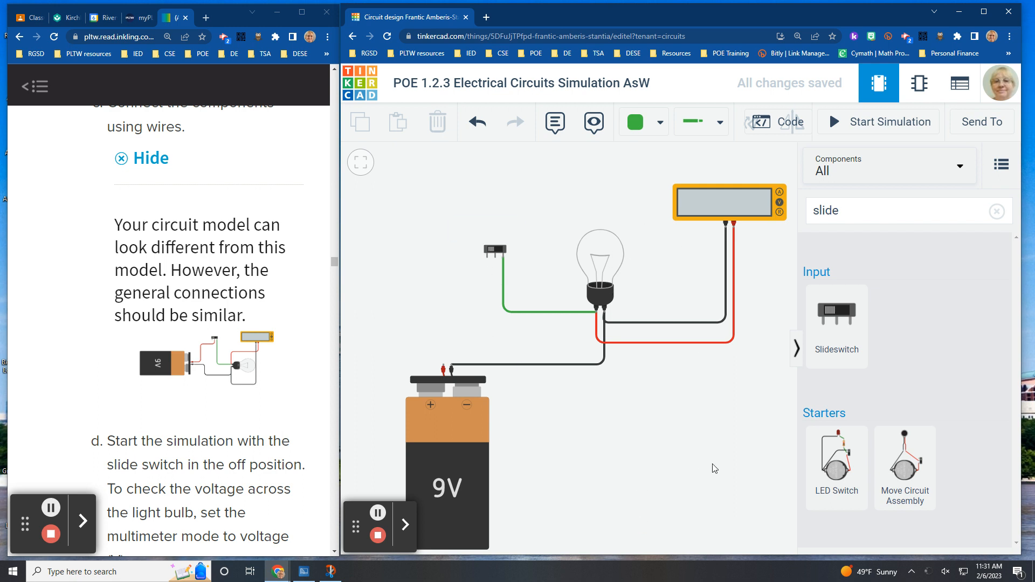
{"action": "left_click", "coordinate": [661, 125]}
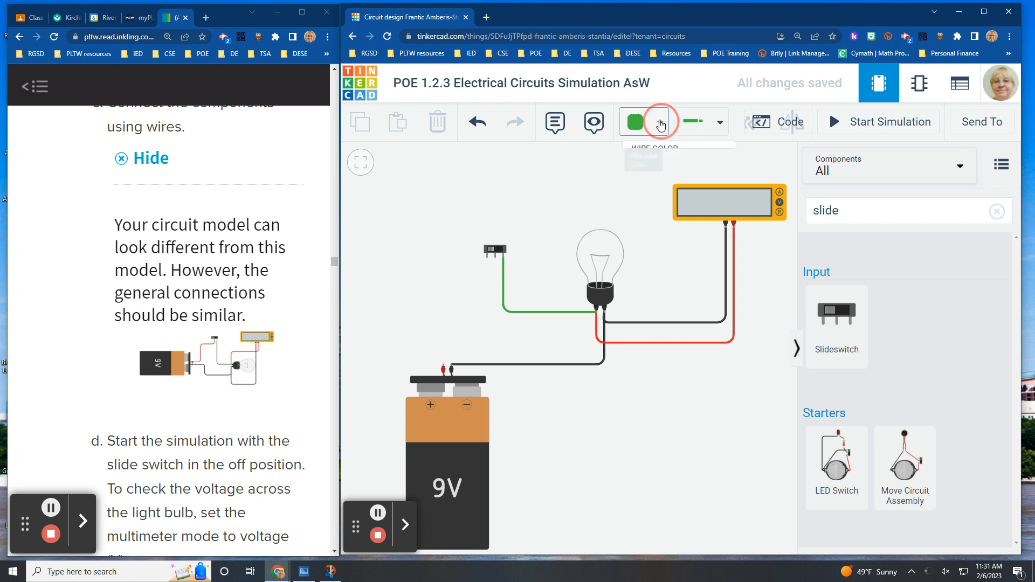
{"action": "left_click", "coordinate": [664, 204]}
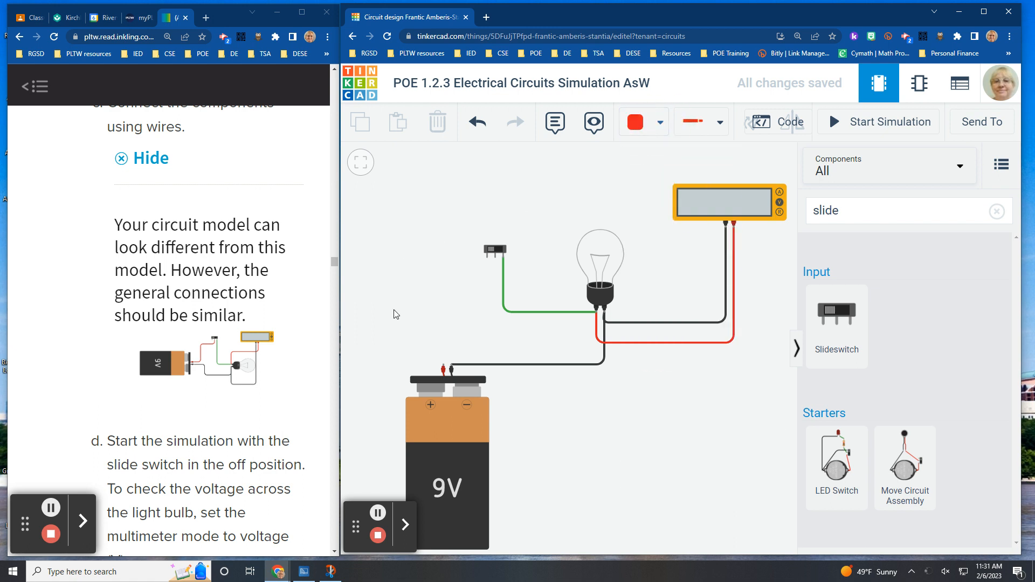
{"action": "left_click", "coordinate": [443, 369]}
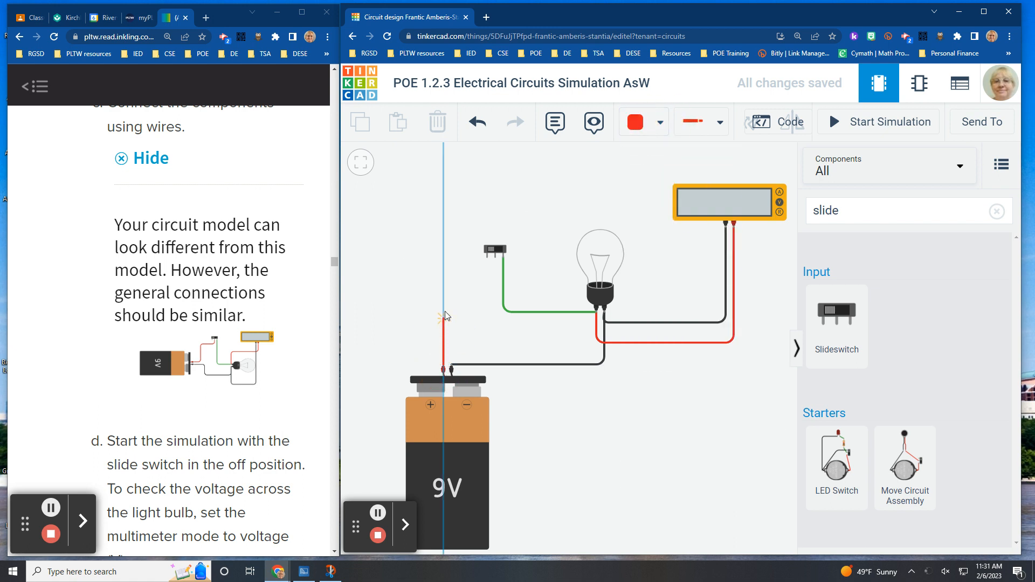
{"action": "left_click", "coordinate": [443, 286]}
{"action": "left_click", "coordinate": [486, 286]}
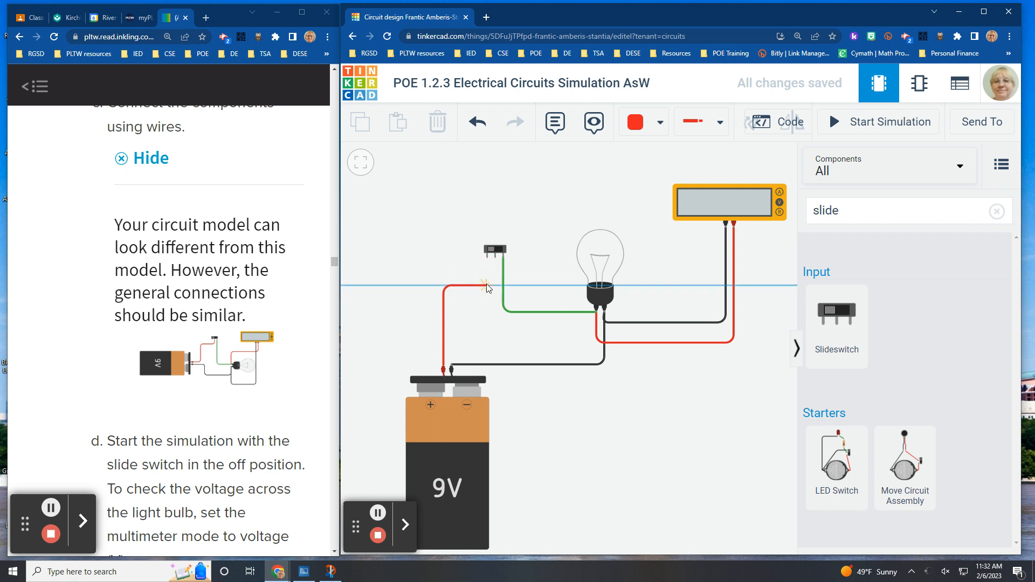
{"action": "left_click", "coordinate": [496, 256]}
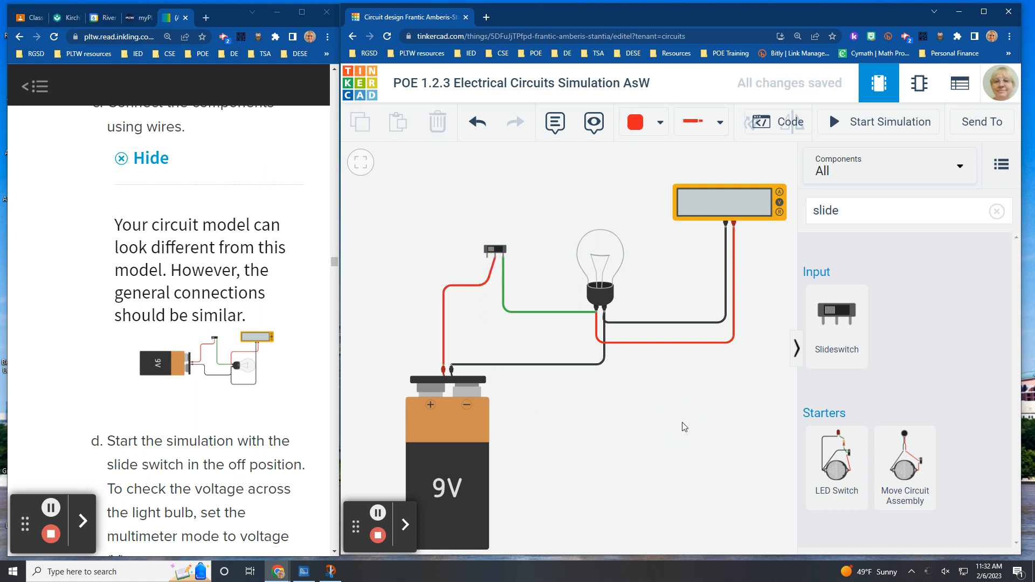
Straighten the red battery wire by aligning its upper bend directly below the slideswitch's middle terminal.
{"action": "left_click", "coordinate": [486, 286]}
{"action": "left_click_drag", "start_coordinate": [486, 288], "coordinate": [495, 288]}
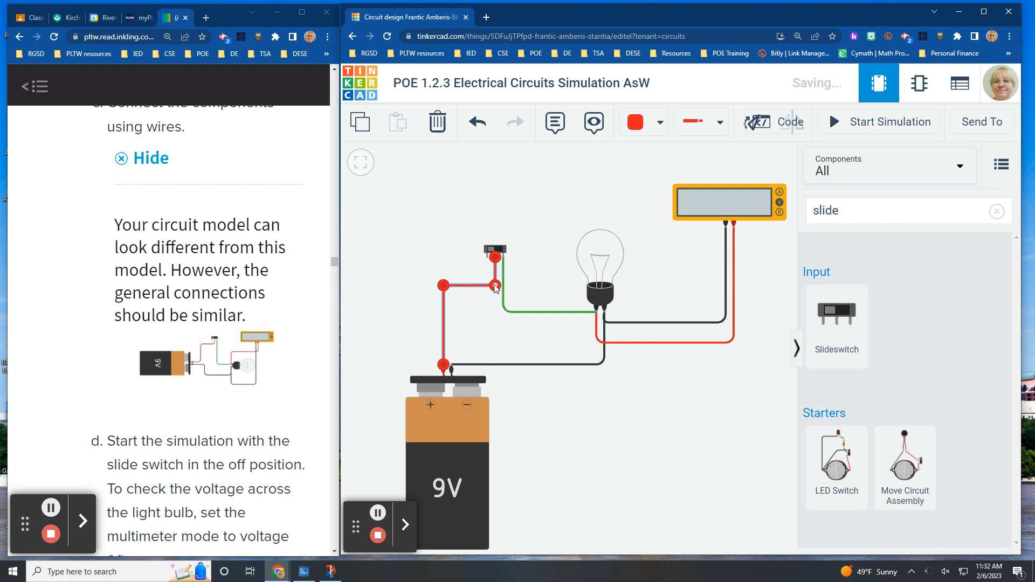
{"action": "left_click", "coordinate": [705, 420]}
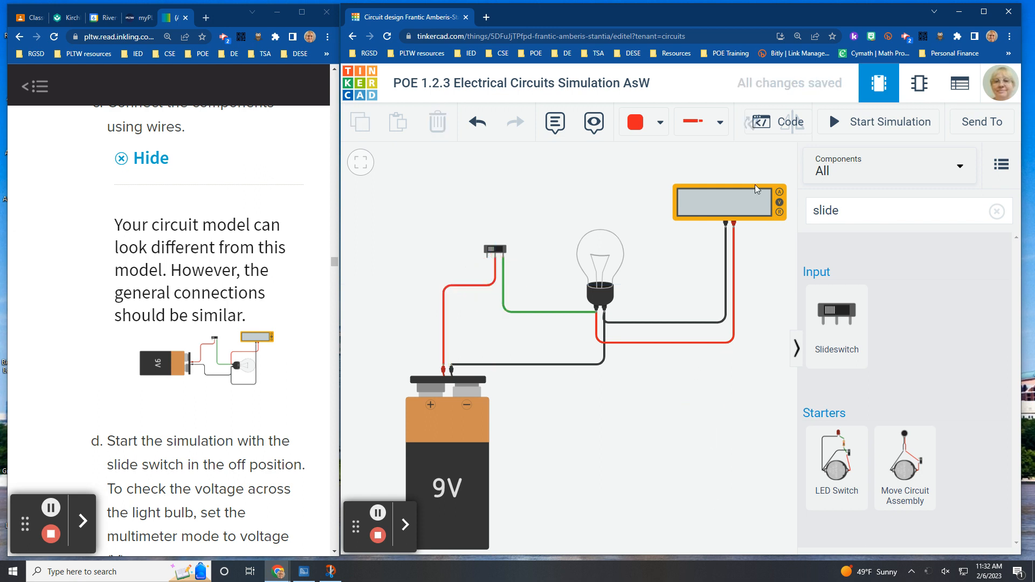
Start the simulation and switch the slideswitch on to power the light bulb.
{"action": "left_click", "coordinate": [863, 124]}
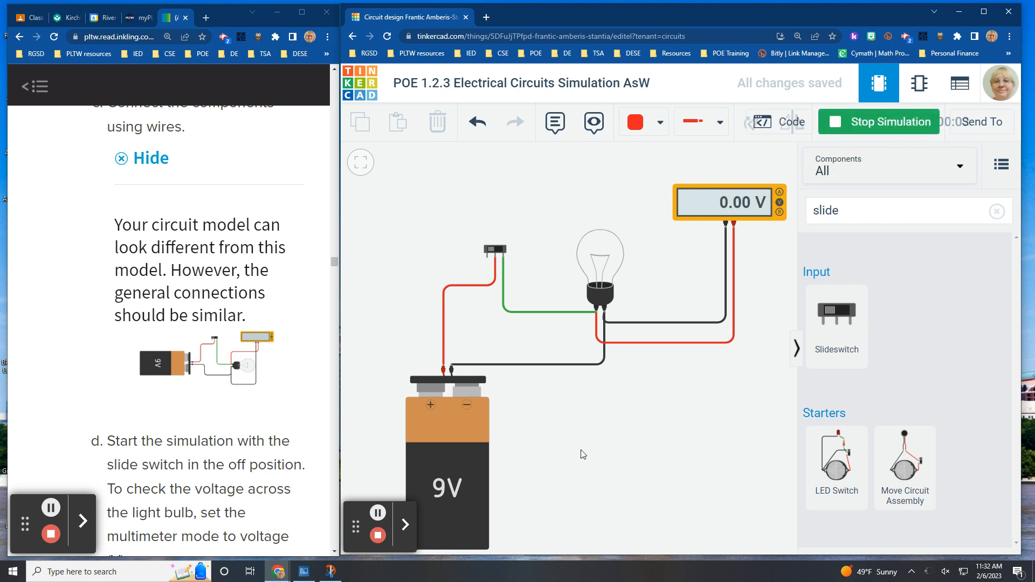
{"action": "left_click", "coordinate": [496, 252]}
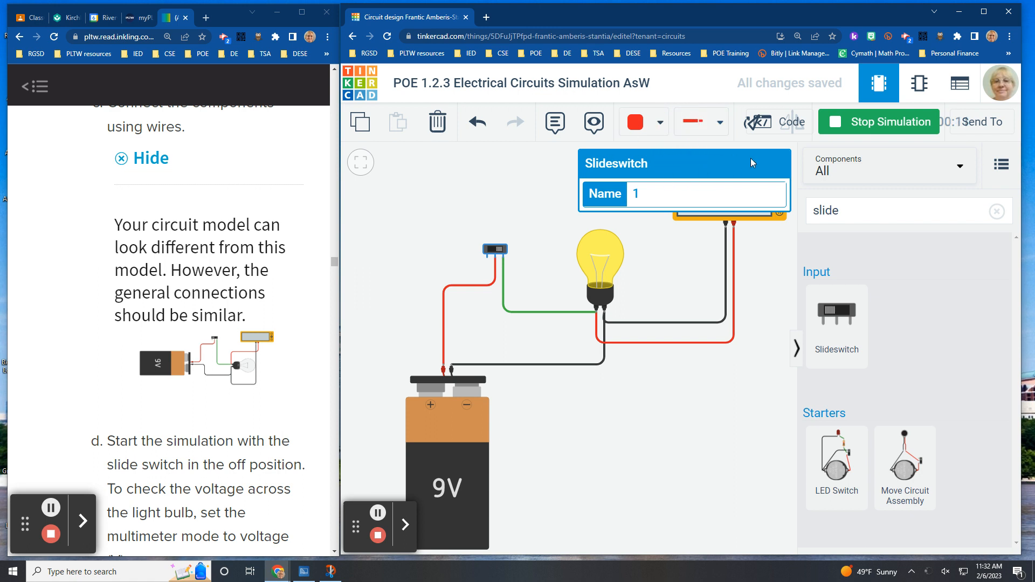
{"action": "left_click", "coordinate": [639, 478]}
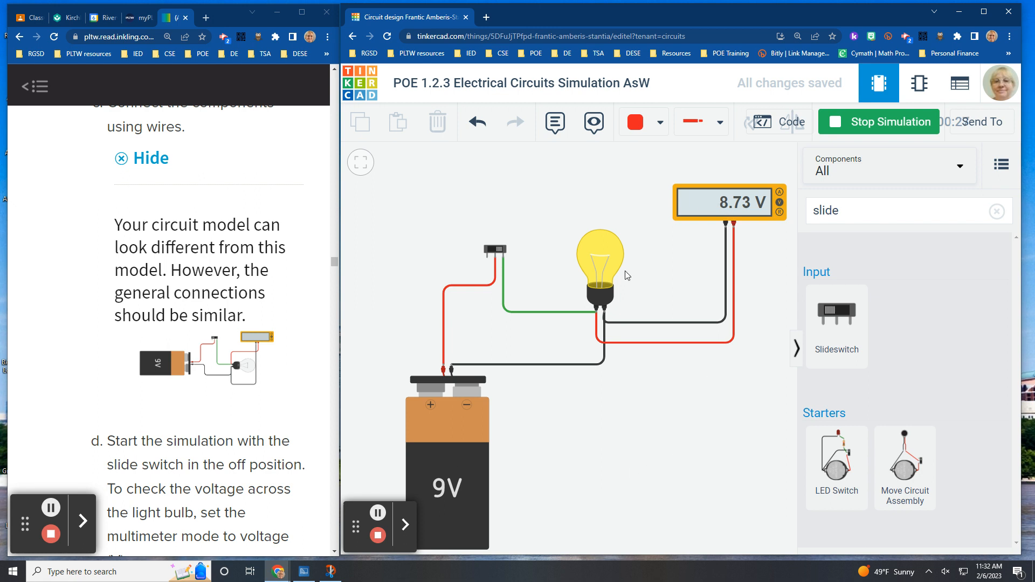
Toggle the slideswitch off and back on, and compare the light bulb's state and the multimeter's voltage reading.
{"action": "left_click", "coordinate": [492, 249]}
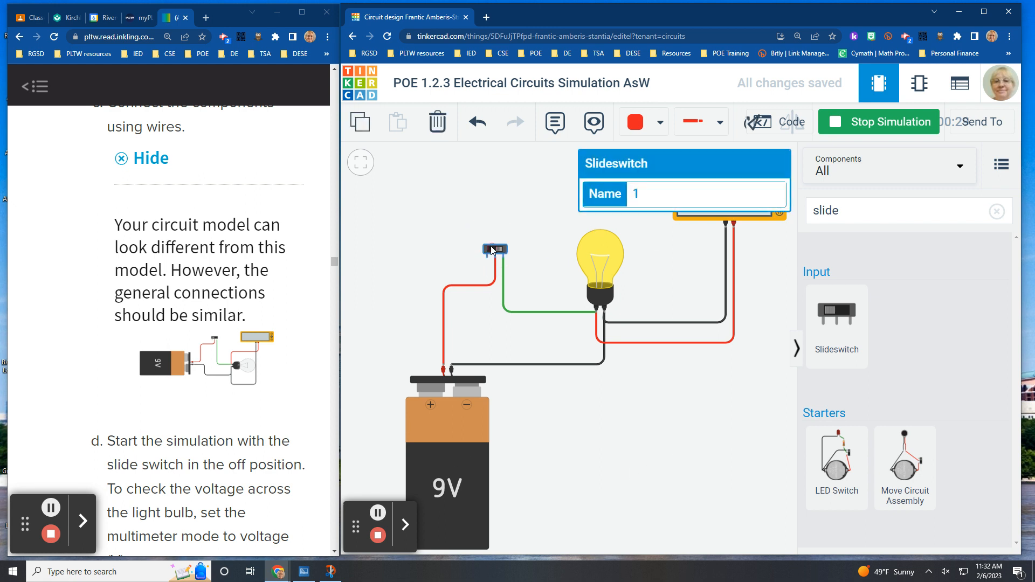
{"action": "left_click", "coordinate": [543, 242]}
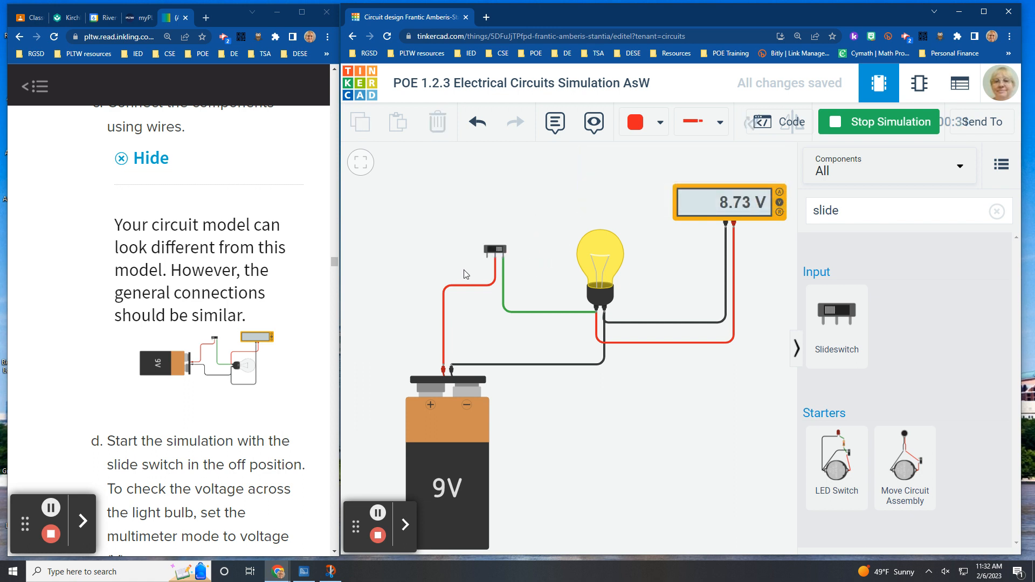
{"action": "left_click_drag", "start_coordinate": [678, 439], "coordinate": [675, 547]}
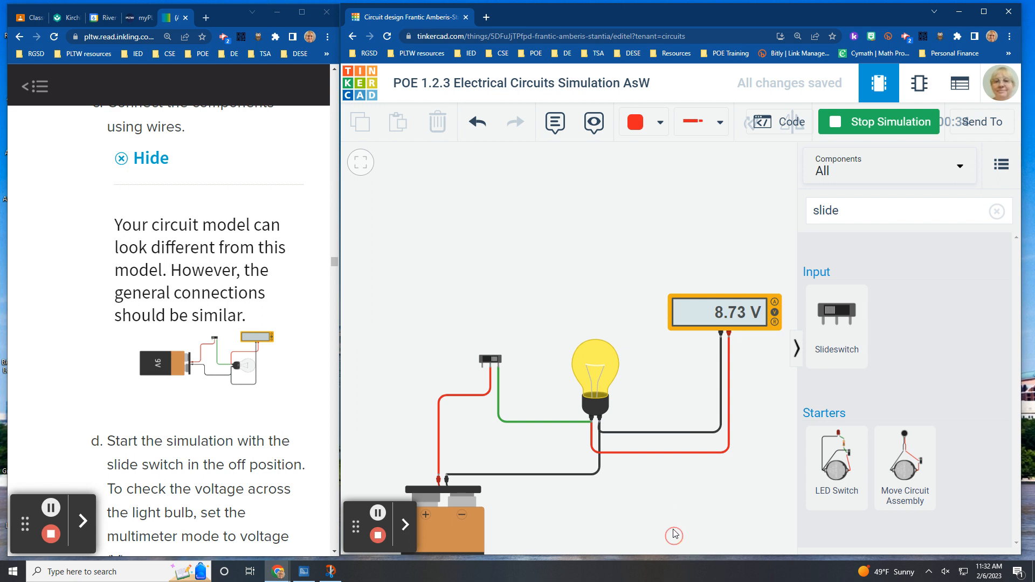
{"action": "left_click", "coordinate": [492, 361]}
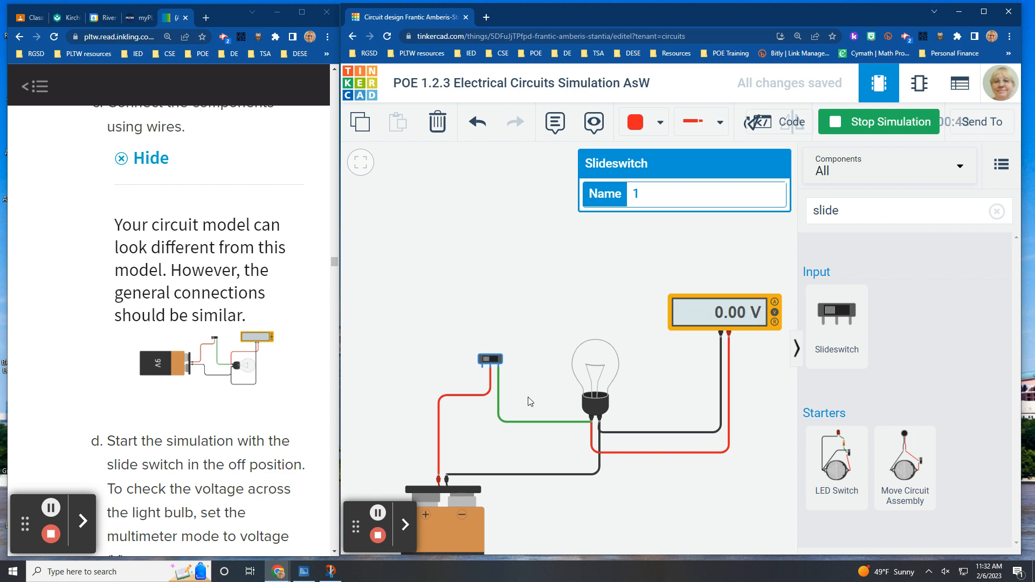
{"action": "left_click", "coordinate": [499, 359]}
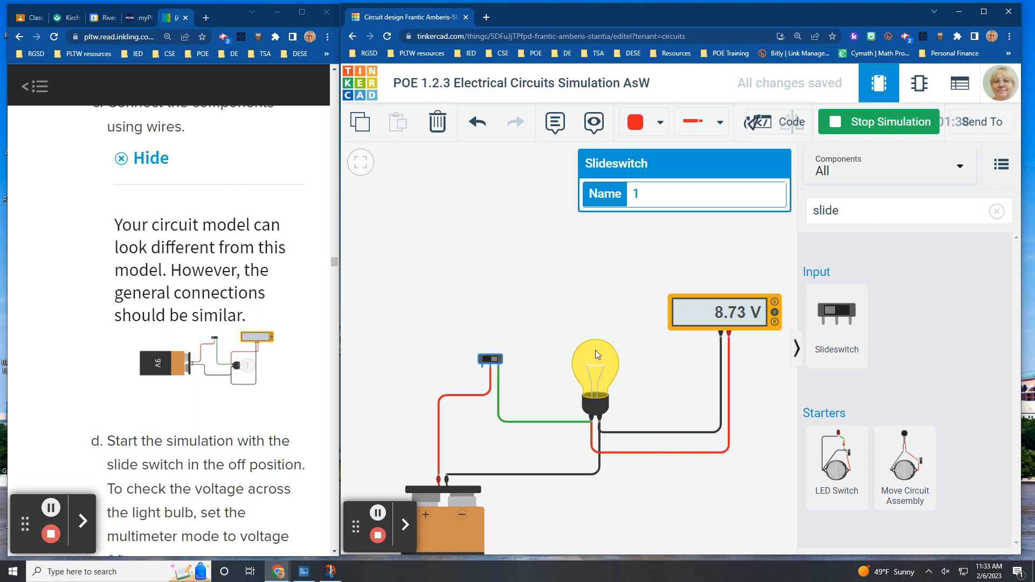
{"action": "left_click", "coordinate": [562, 344]}
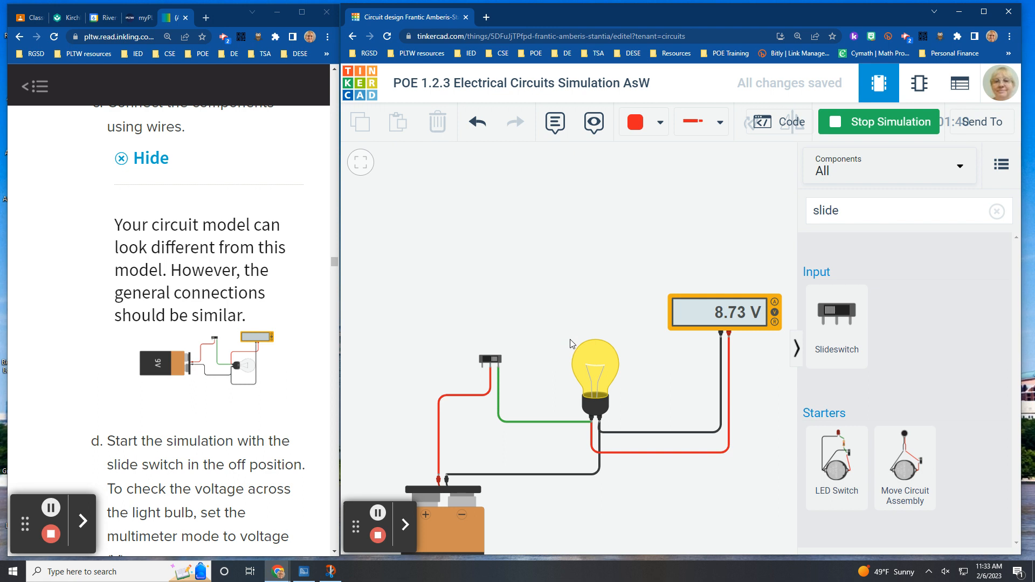
{"action": "left_click", "coordinate": [601, 351]}
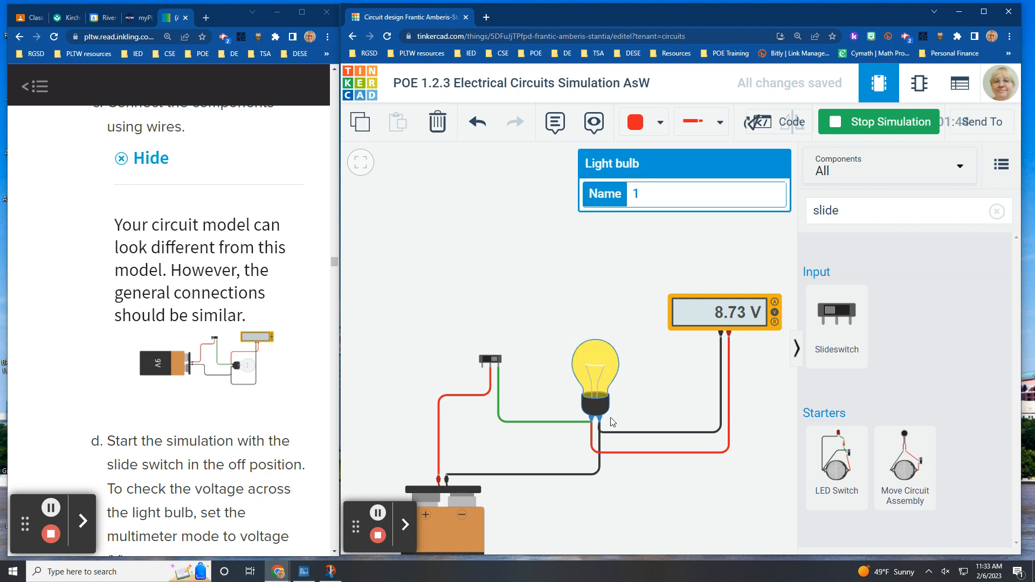
{"action": "left_click", "coordinate": [629, 325]}
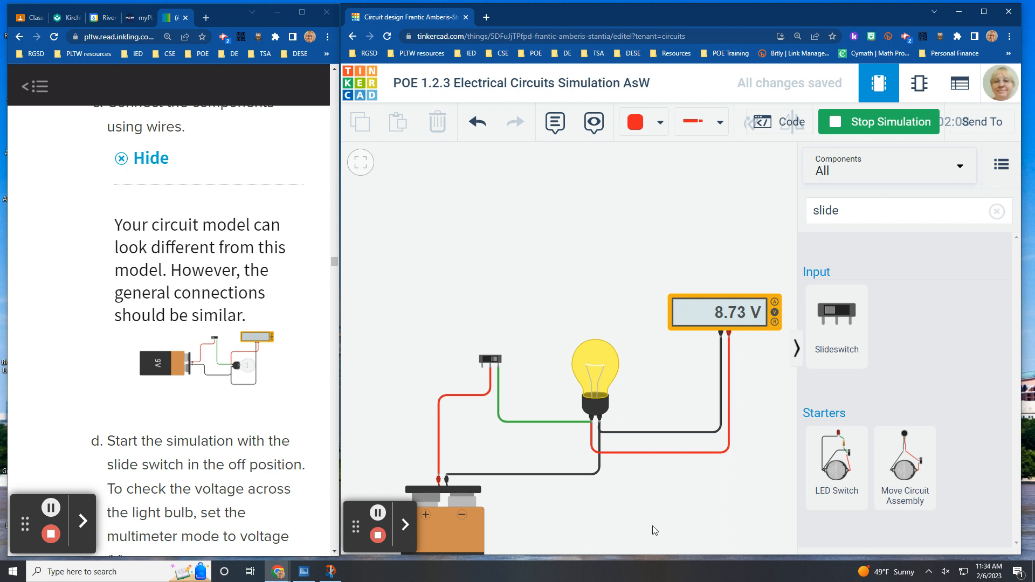
Stop the simulation, enter 8.73 V as the voltage across the bulb in worksheet item e, and view its sample answer.
{"action": "left_click", "coordinate": [865, 124]}
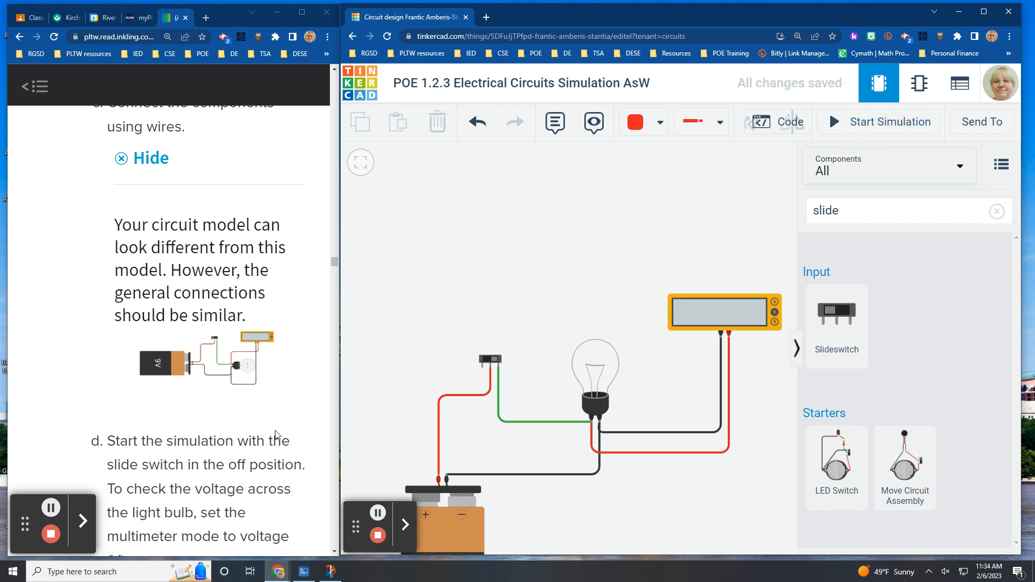
{"action": "scroll", "coordinate": [193, 442], "scroll_direction": "down", "scroll_amount": 5}
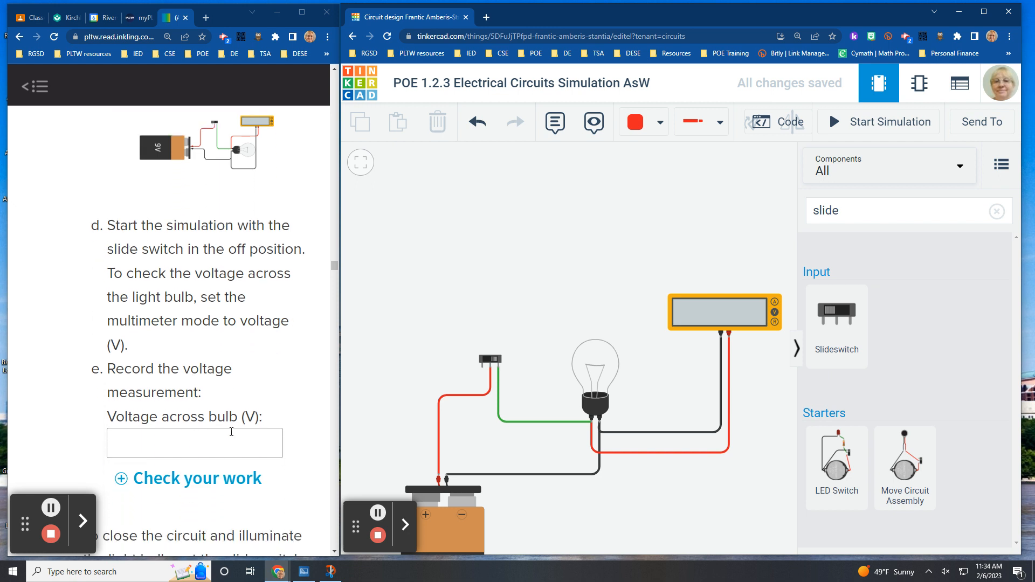
{"action": "scroll", "coordinate": [277, 420], "scroll_direction": "down", "scroll_amount": 2}
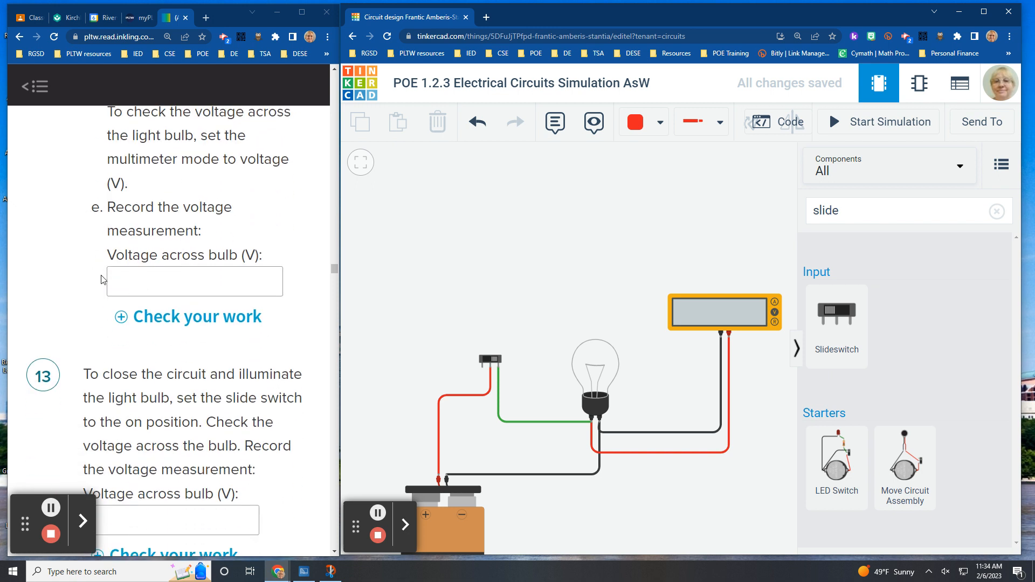
{"action": "left_click", "coordinate": [137, 284]}
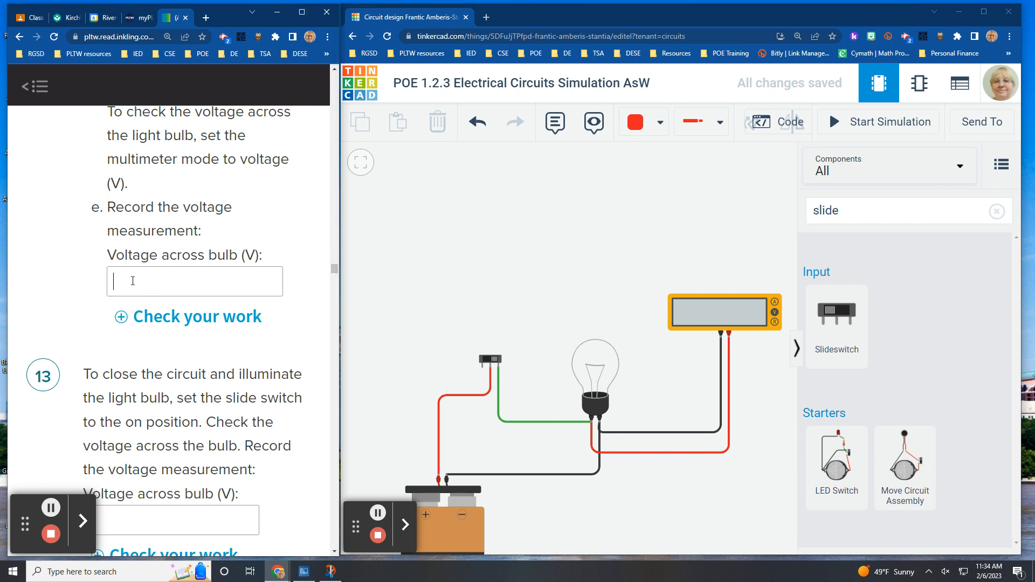
{"action": "type", "text": "8.73 V"}
{"action": "left_click", "coordinate": [122, 317]}
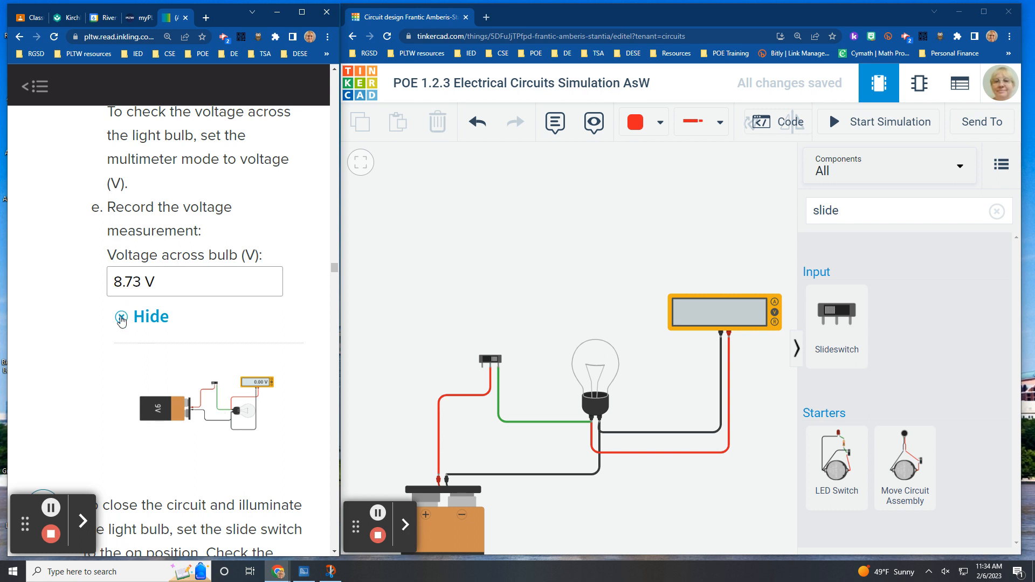
{"action": "left_click", "coordinate": [122, 318]}
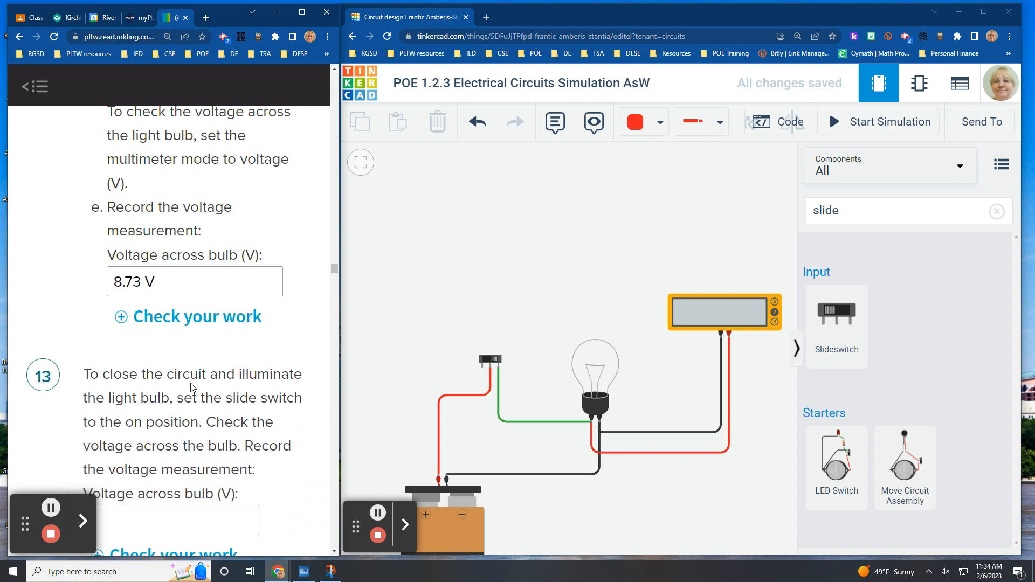
Examine the worksheet's reference circuit and the instructions for items d, e and 13 on the slide switch positions.
{"action": "left_click_drag", "start_coordinate": [677, 502], "coordinate": [689, 372]}
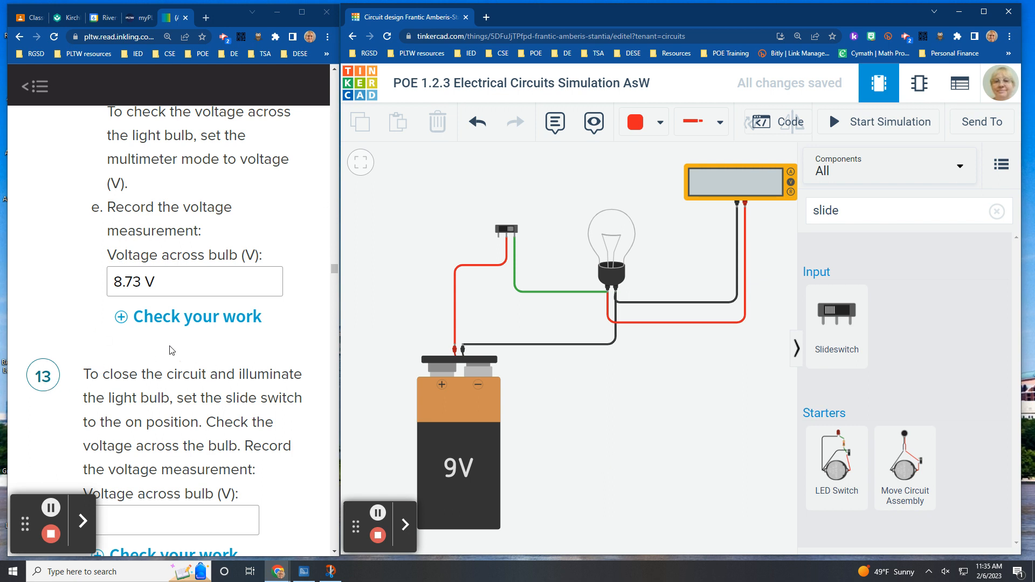
{"action": "scroll", "coordinate": [185, 414], "scroll_direction": "down", "scroll_amount": 3}
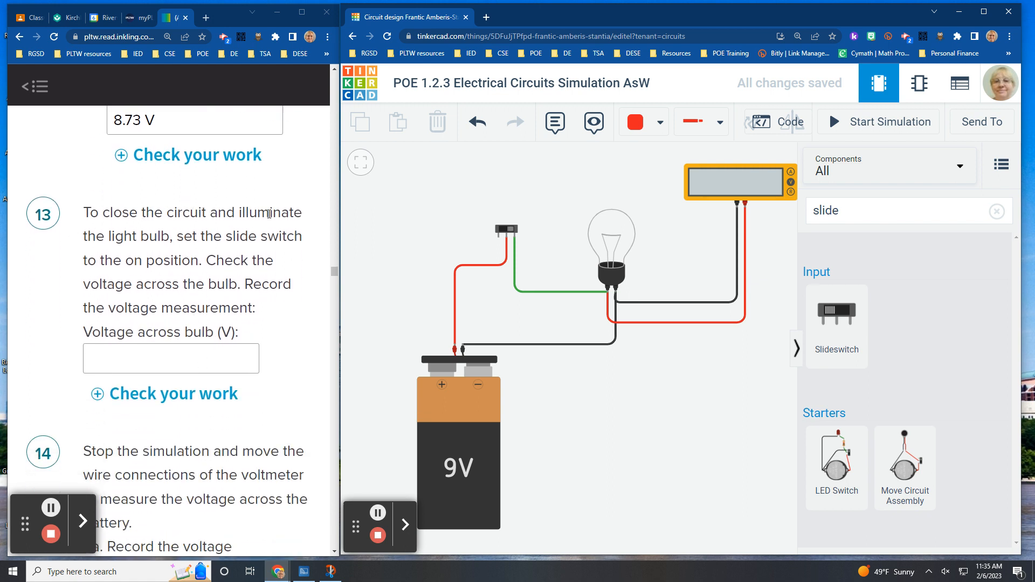
{"action": "scroll", "coordinate": [269, 260], "scroll_direction": "up", "scroll_amount": 8}
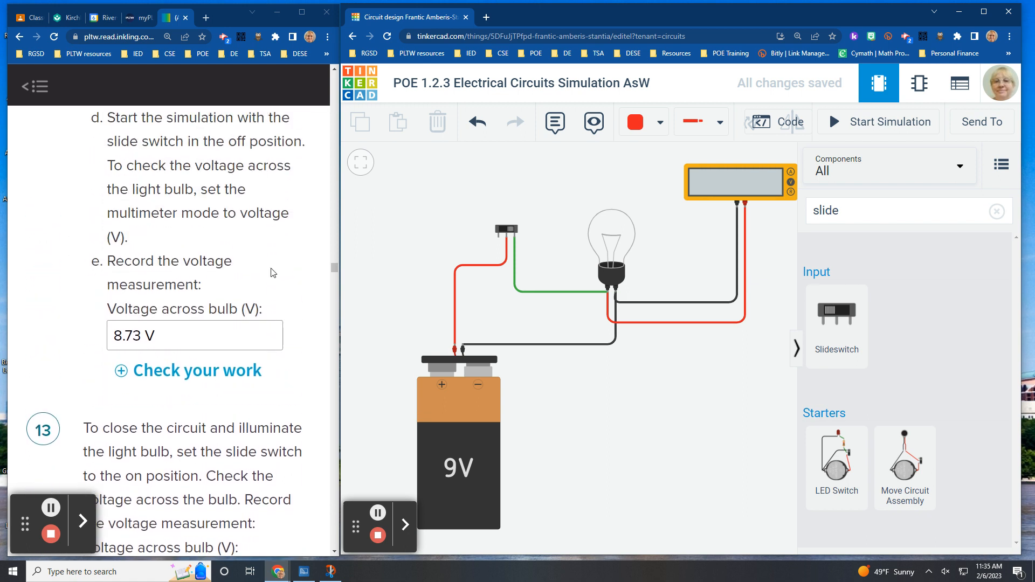
{"action": "scroll", "coordinate": [272, 272], "scroll_direction": "up", "scroll_amount": 4}
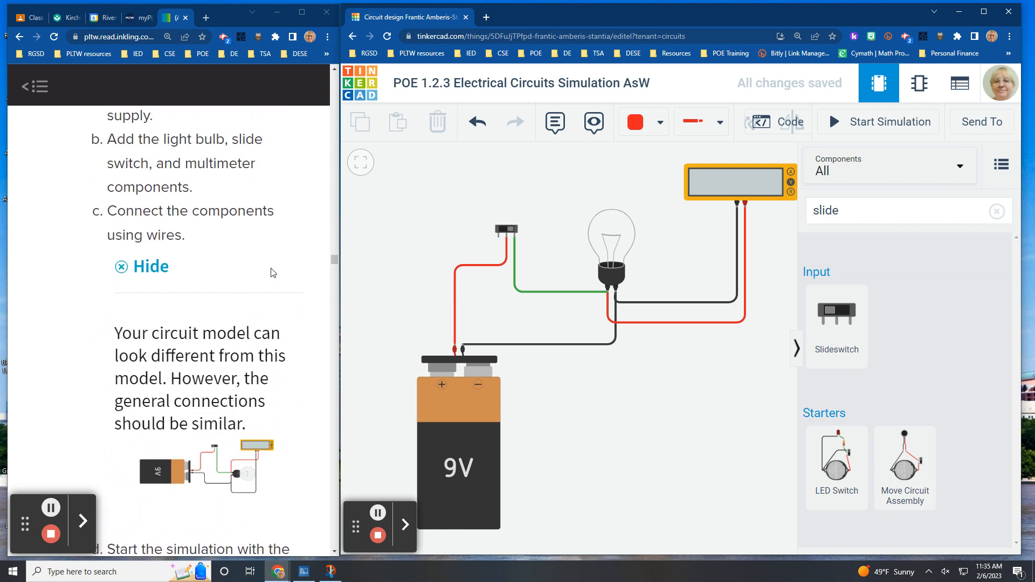
{"action": "scroll", "coordinate": [272, 272], "scroll_direction": "down", "scroll_amount": 2}
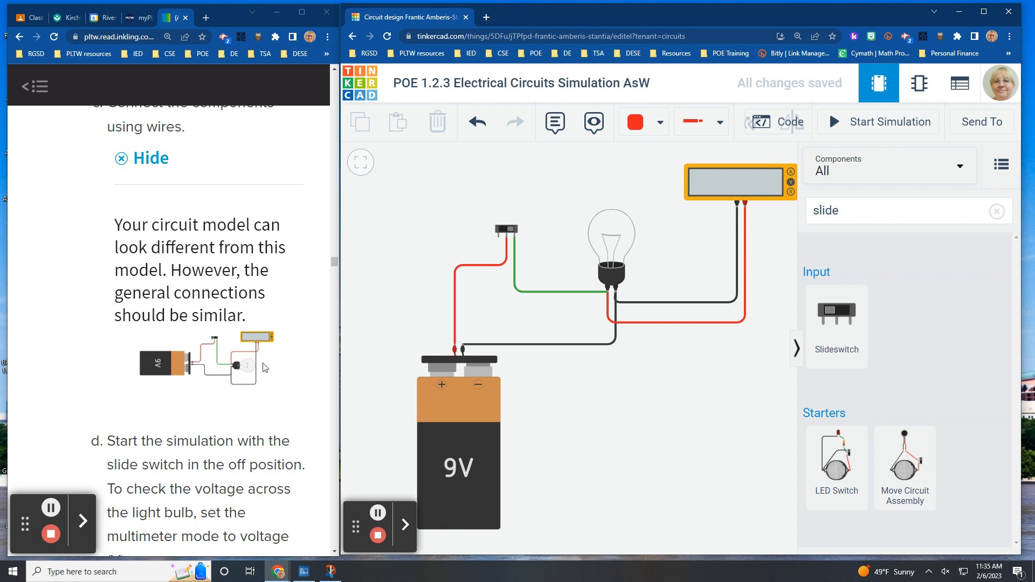
{"action": "scroll", "coordinate": [243, 370], "scroll_direction": "down", "scroll_amount": 5}
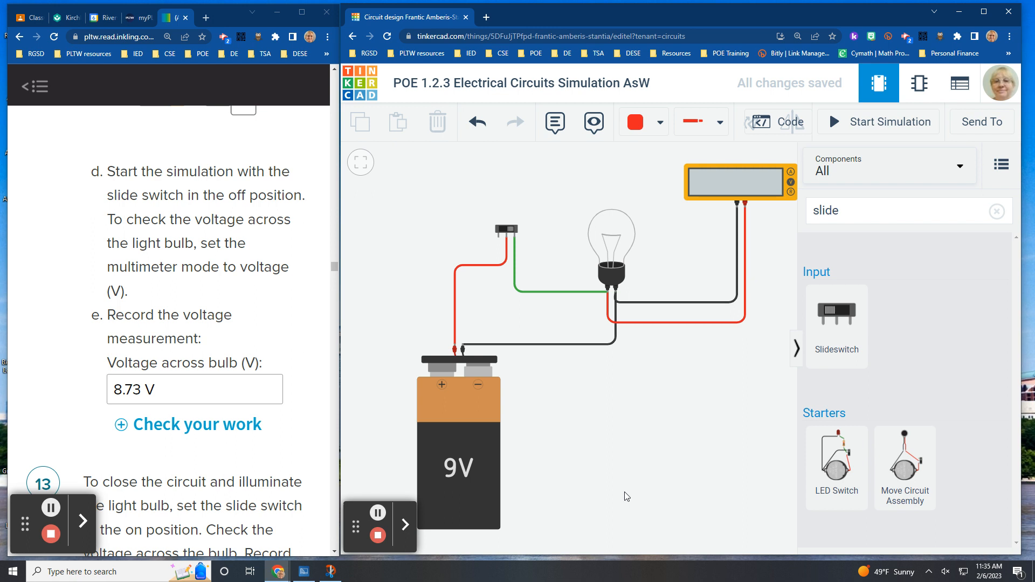
{"action": "scroll", "coordinate": [216, 405], "scroll_direction": "down", "scroll_amount": 5}
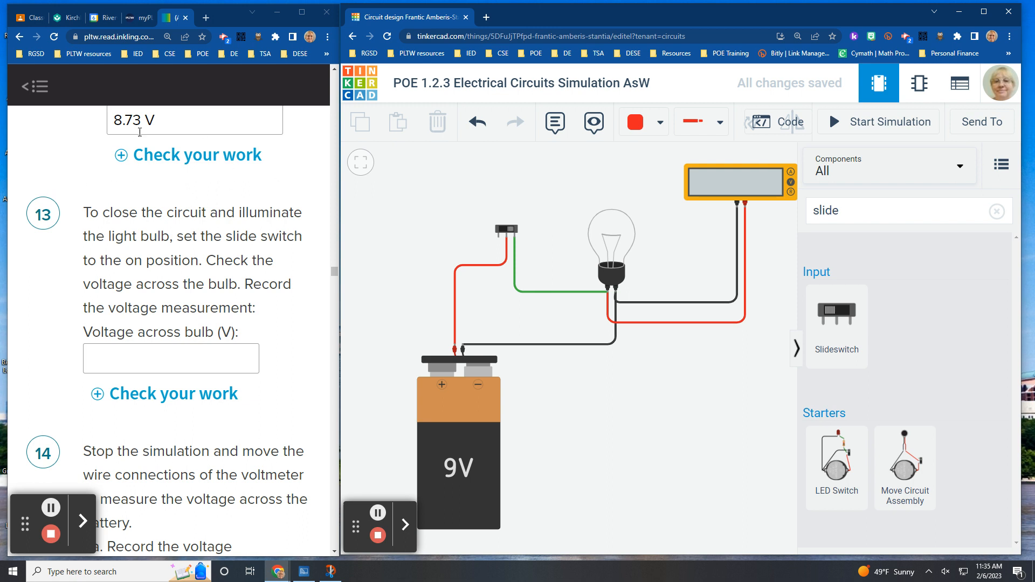
Start the simulation, switch the slideswitch off and on again, and compare the multimeter's voltage in both positions.
{"action": "left_click", "coordinate": [178, 122]}
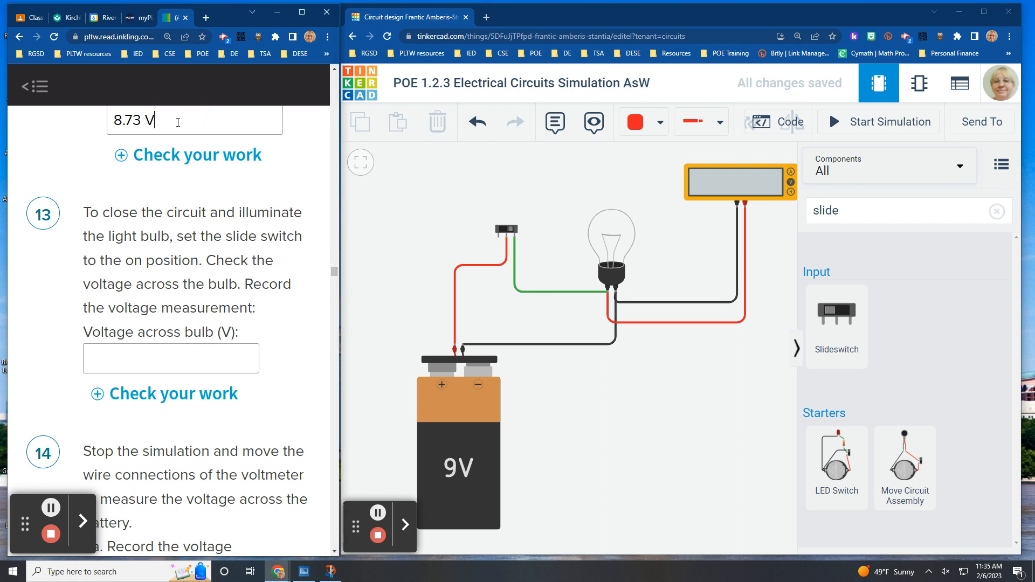
{"action": "left_click", "coordinate": [511, 231]}
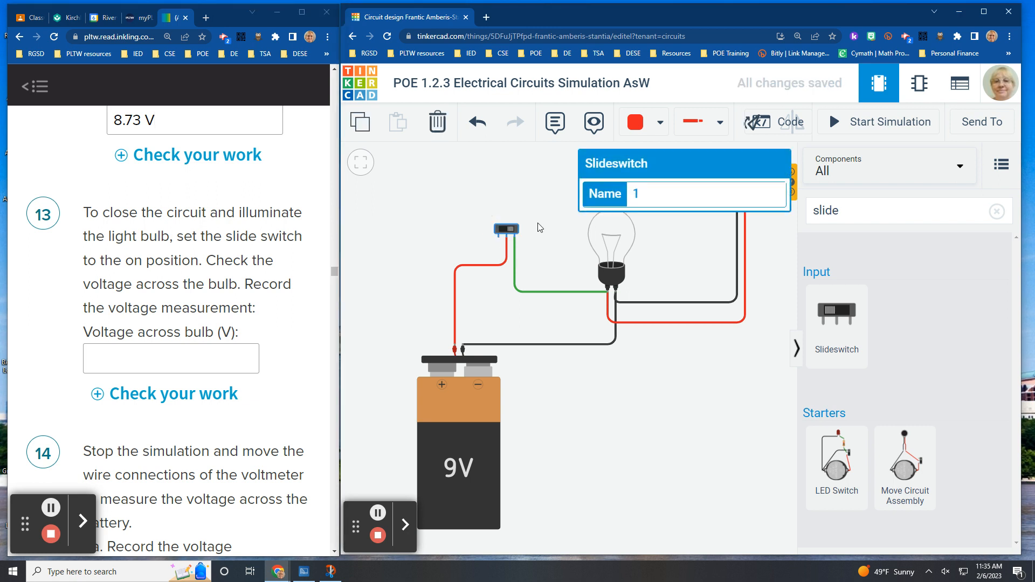
{"action": "left_click", "coordinate": [553, 226]}
{"action": "left_click", "coordinate": [889, 122]}
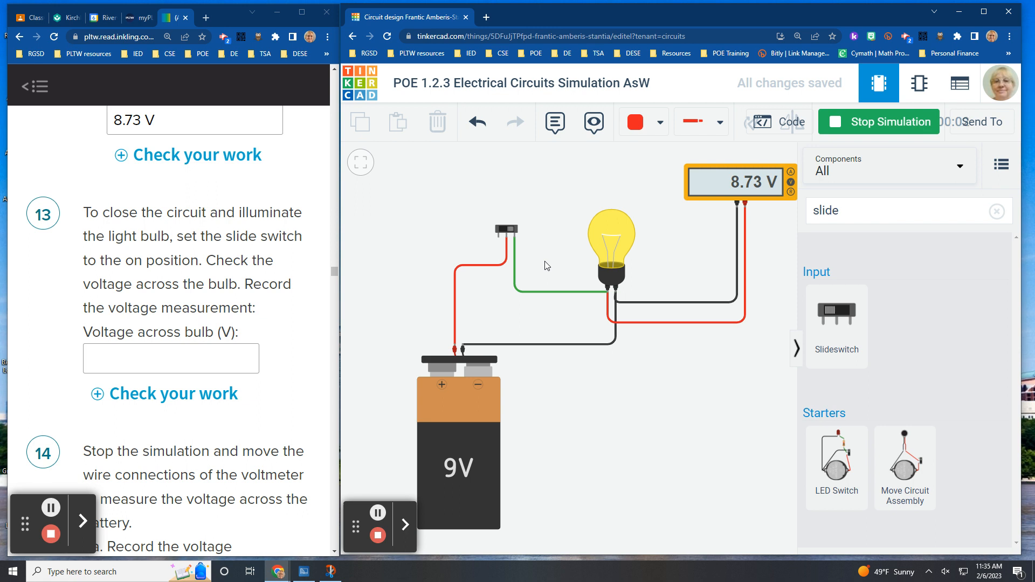
{"action": "left_click", "coordinate": [505, 231]}
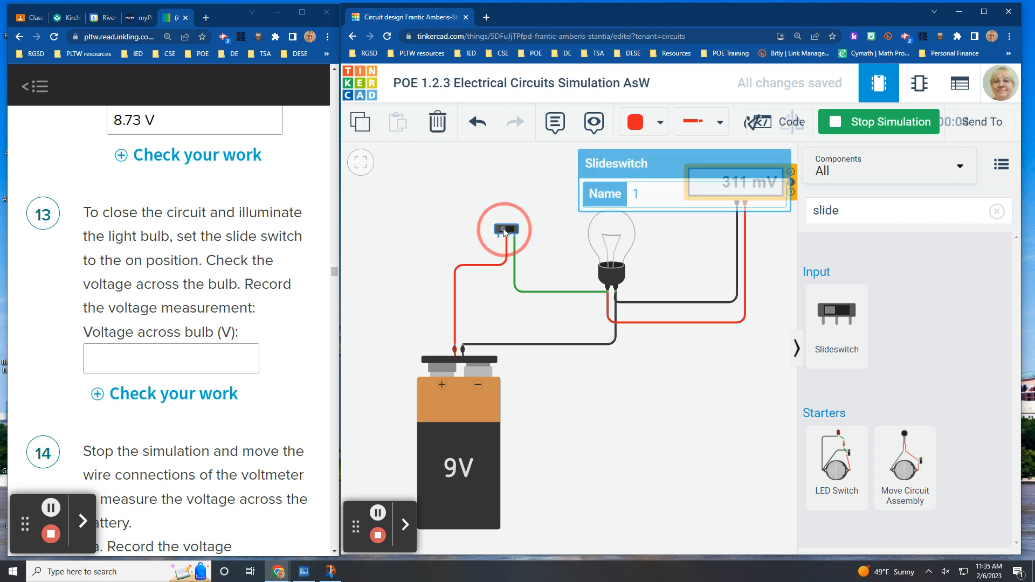
{"action": "left_click", "coordinate": [567, 259]}
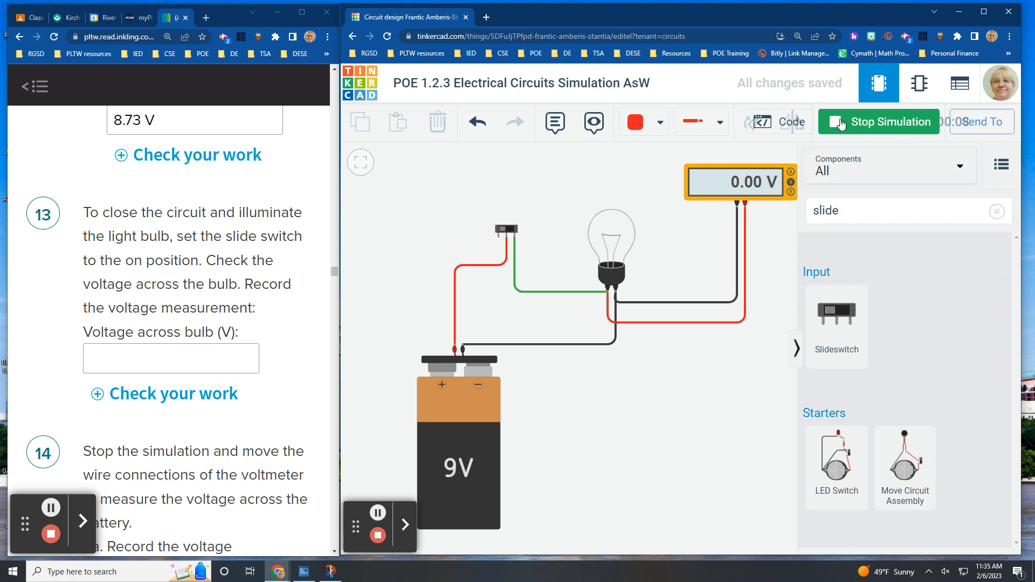
{"action": "left_click", "coordinate": [509, 229]}
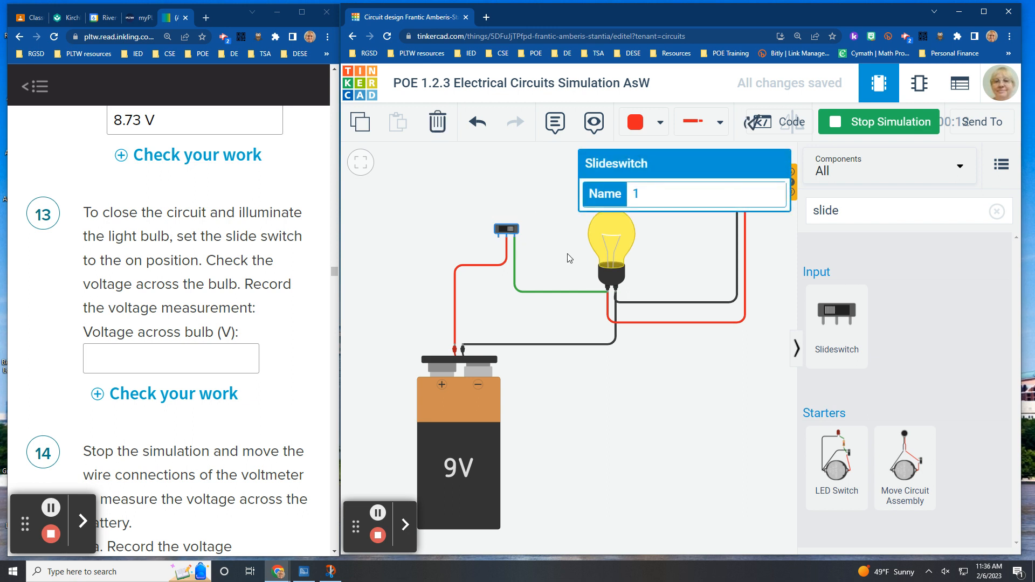
{"action": "left_click", "coordinate": [509, 179]}
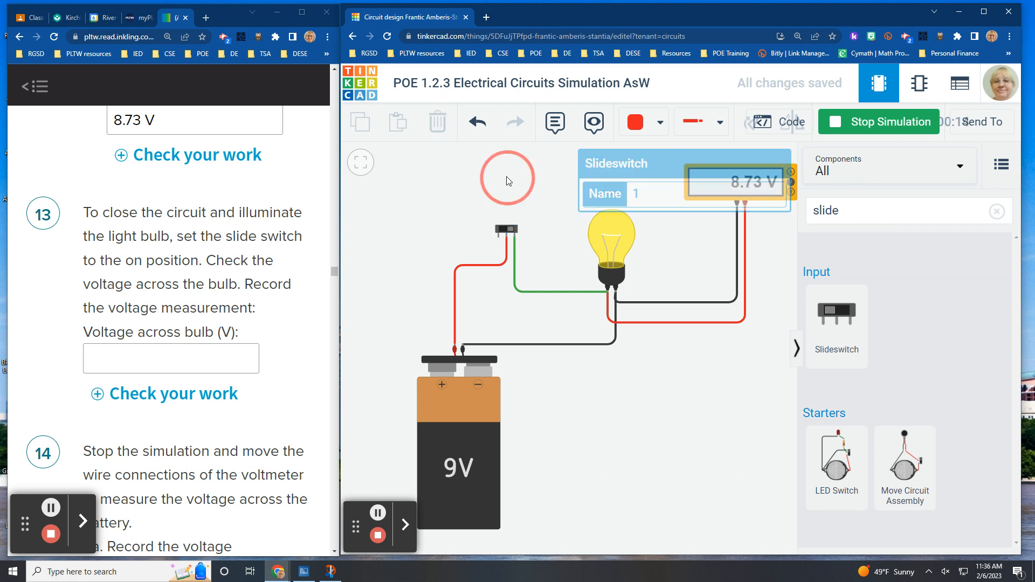
Stop the simulation and record 8.73 V as the voltage across the bulb in worksheet step 13.
{"action": "left_click", "coordinate": [879, 124]}
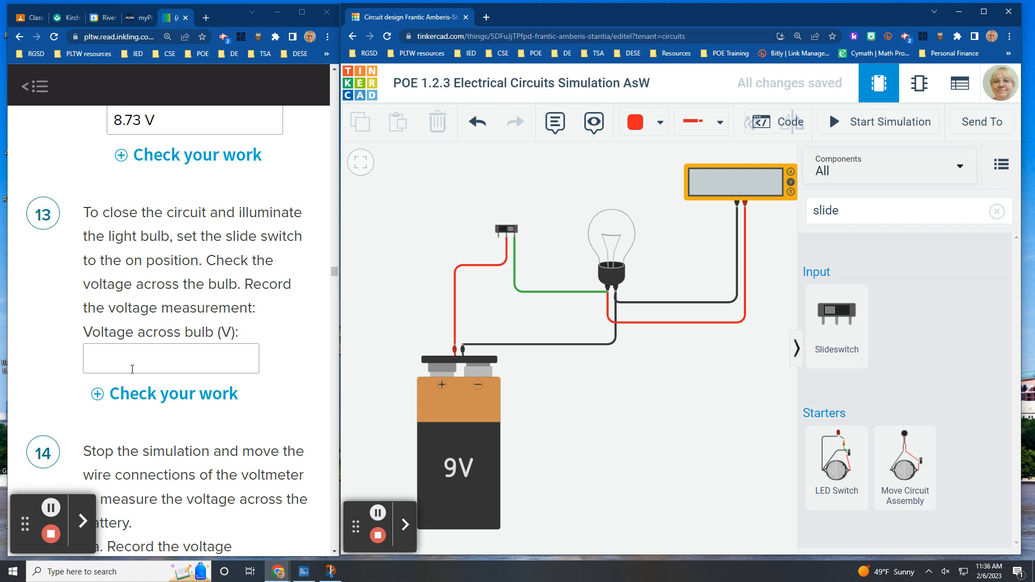
{"action": "left_click", "coordinate": [123, 358]}
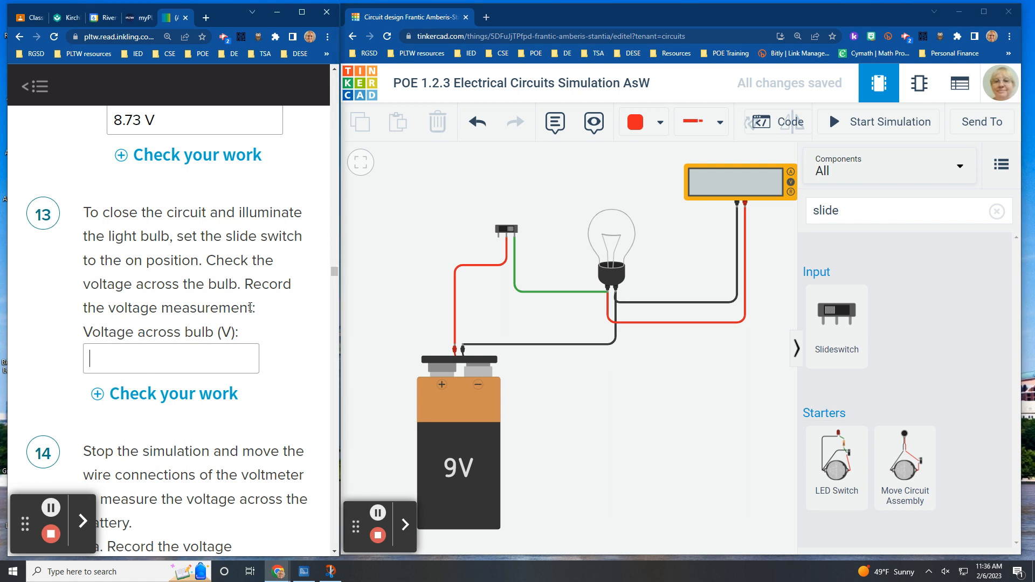
{"action": "type", "text": "8.73 V"}
Return to worksheet items d and e, and try to set the slideswitch to off while the simulation is stopped.
{"action": "scroll", "coordinate": [125, 253], "scroll_direction": "up", "scroll_amount": 1}
{"action": "scroll", "coordinate": [123, 254], "scroll_direction": "up", "scroll_amount": 5}
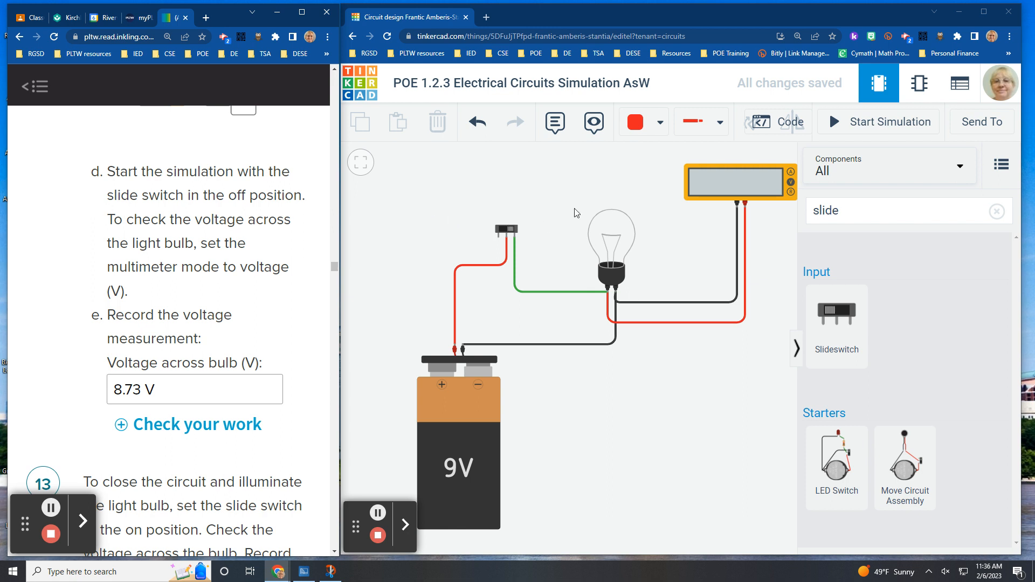
{"action": "left_click", "coordinate": [502, 231]}
{"action": "left_click", "coordinate": [441, 235]}
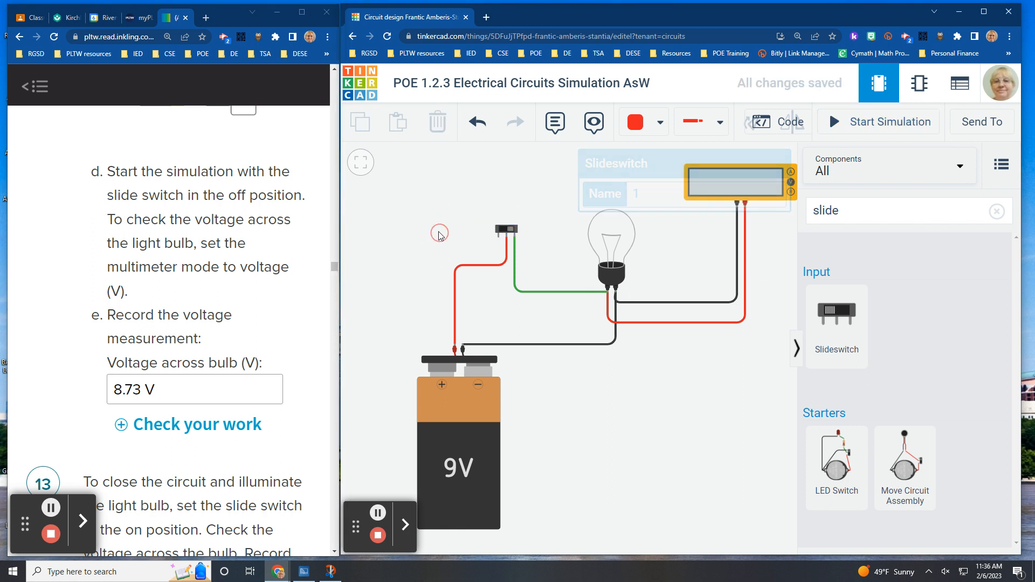
{"action": "left_click", "coordinate": [511, 231]}
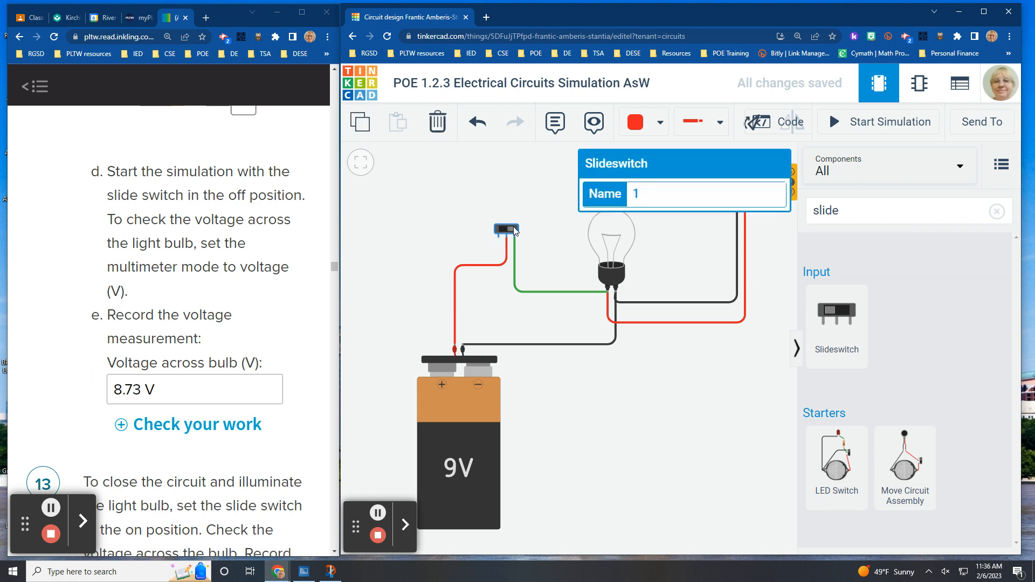
{"action": "left_click", "coordinate": [511, 231]}
{"action": "left_click", "coordinate": [515, 230]}
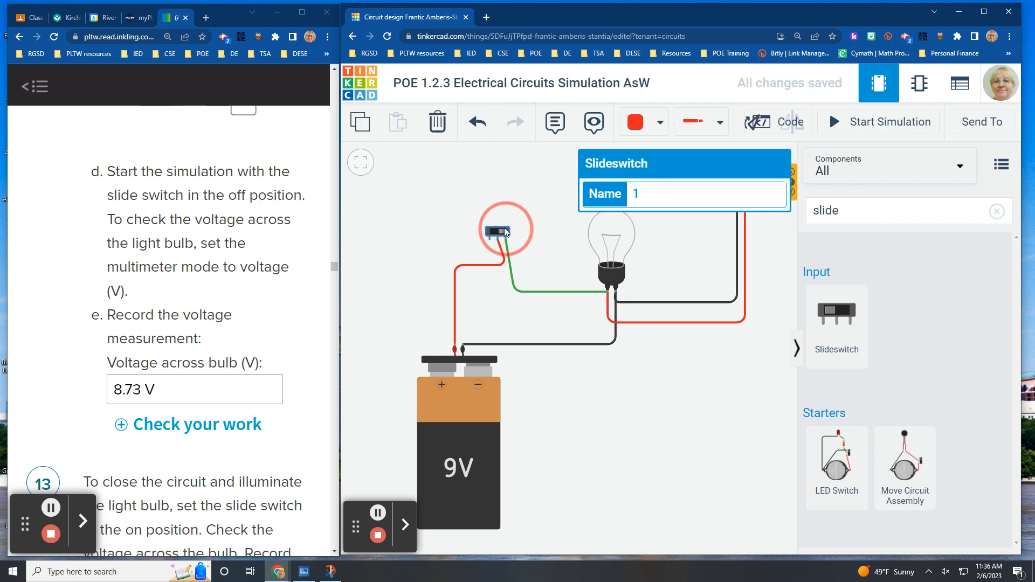
{"action": "left_click", "coordinate": [543, 248]}
Start the simulation, switch the slideswitch off, and change the bulb voltage in worksheet item e to 0.00 V.
{"action": "left_click", "coordinate": [859, 124]}
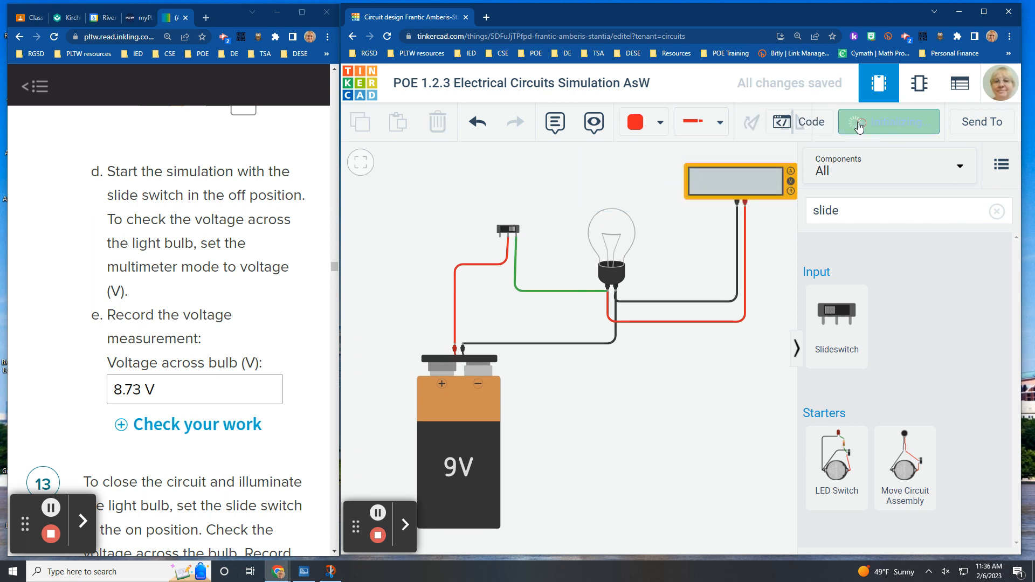
{"action": "left_click", "coordinate": [505, 231]}
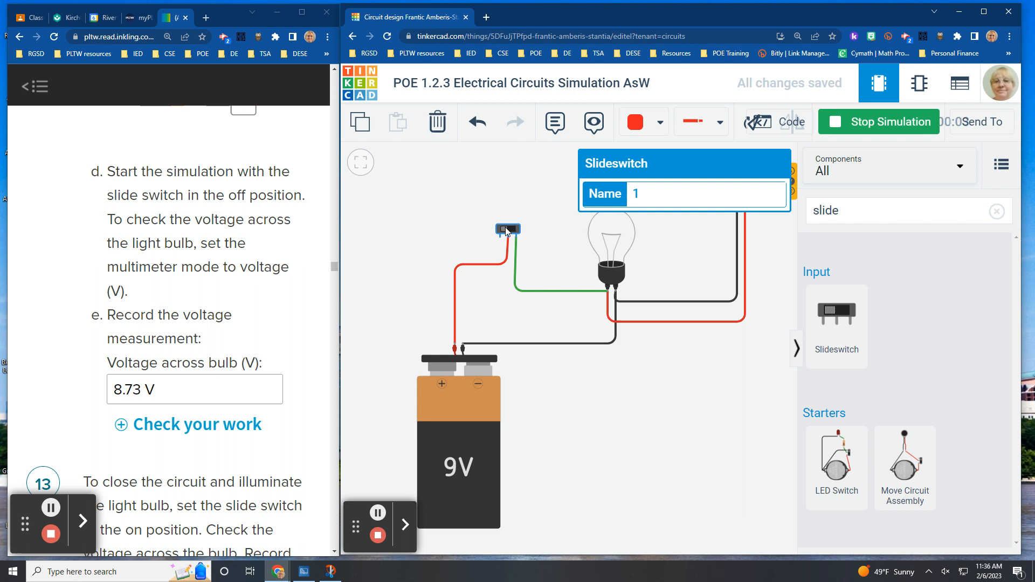
{"action": "left_click", "coordinate": [561, 249]}
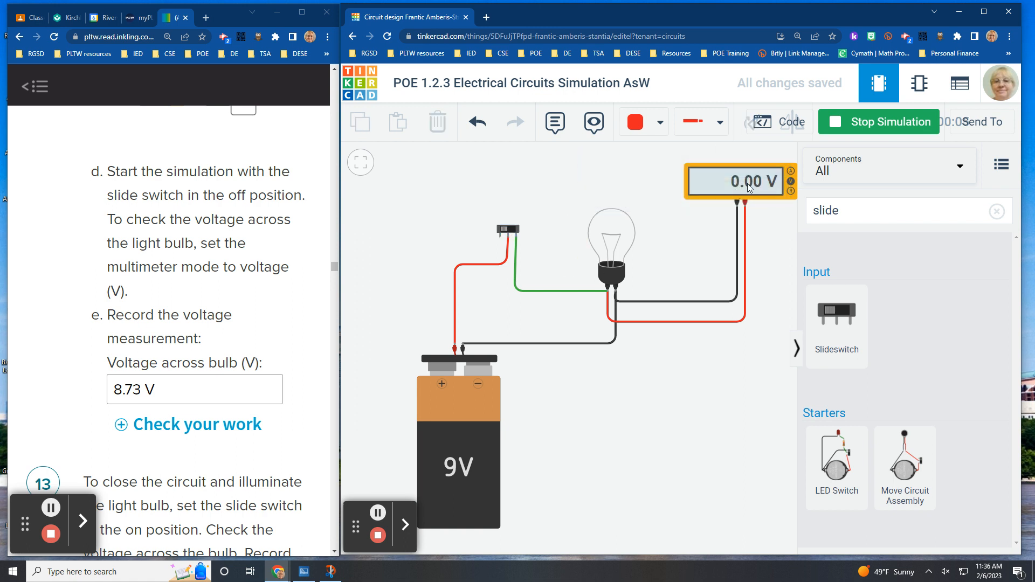
{"action": "left_click_drag", "start_coordinate": [137, 390], "coordinate": [88, 389]}
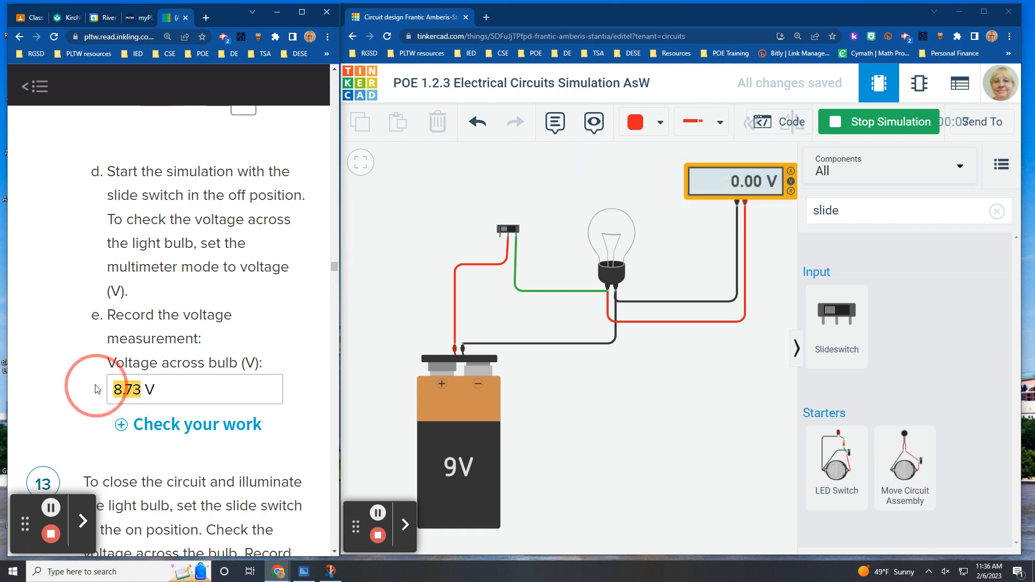
{"action": "type", "text": "0.00"}
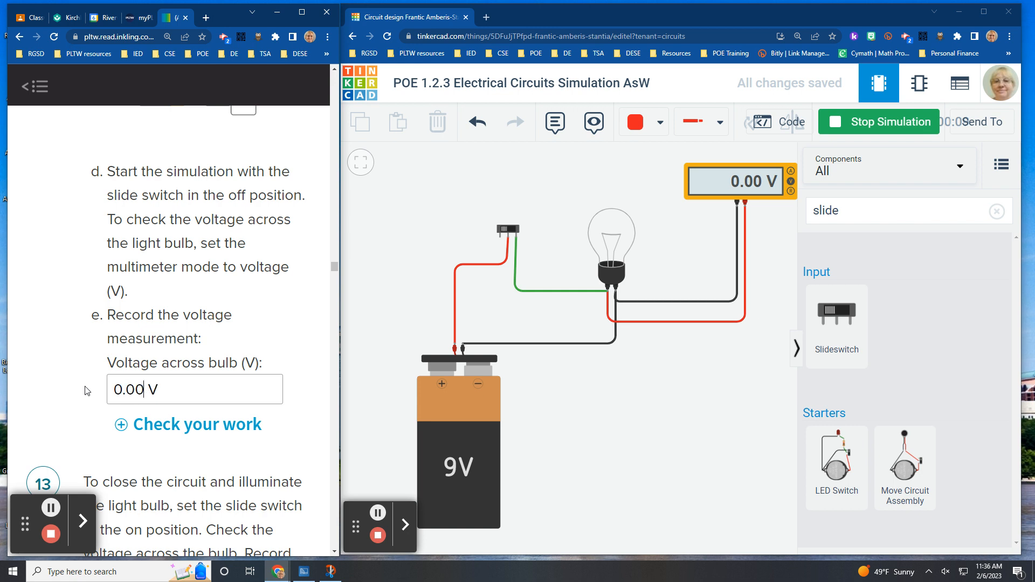
Switch the slideswitch on, off and on again in the running simulation to compare the bulb and the voltage reading.
{"action": "left_click", "coordinate": [505, 231]}
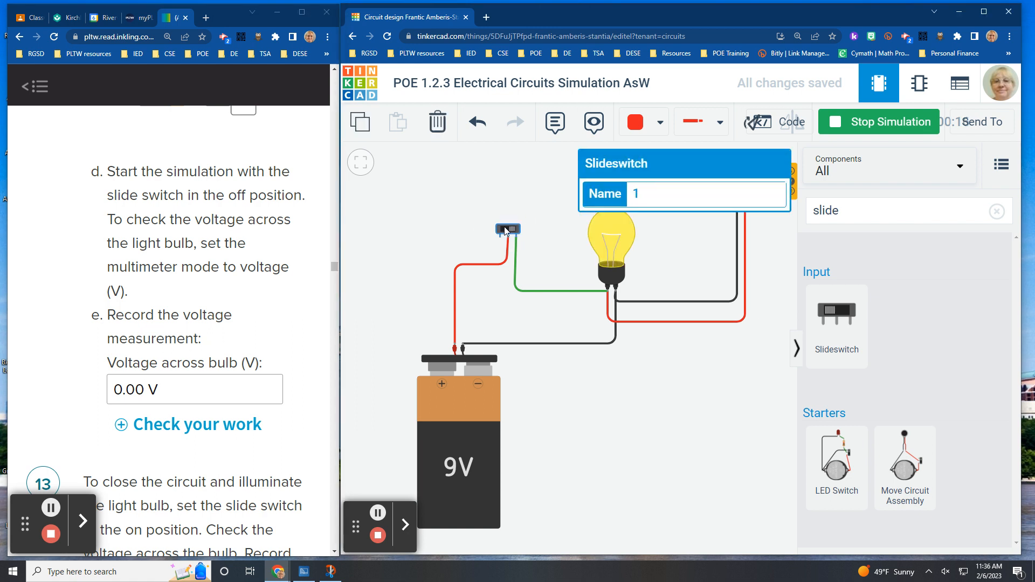
{"action": "left_click", "coordinate": [532, 240]}
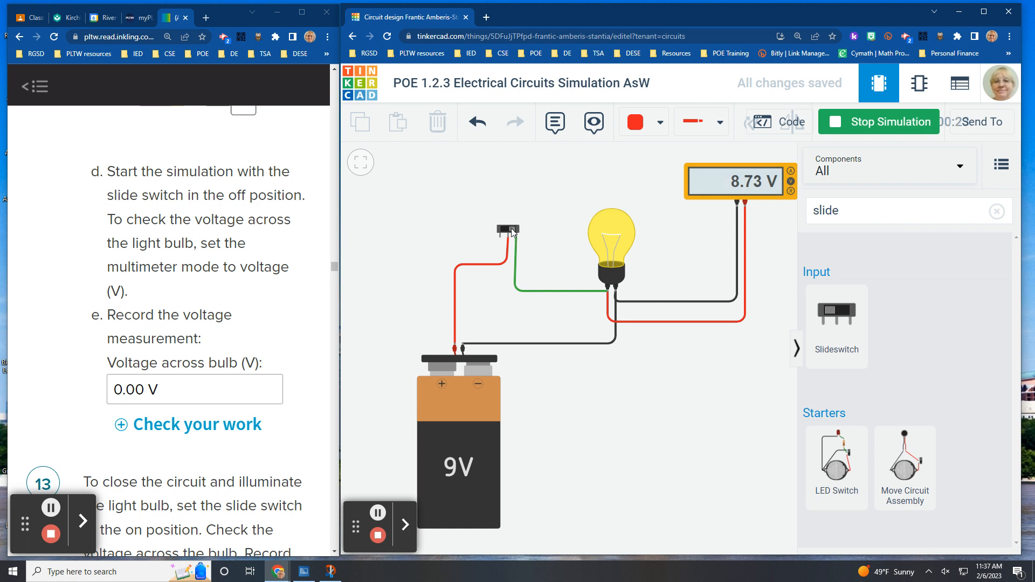
{"action": "left_click", "coordinate": [512, 232]}
{"action": "left_click", "coordinate": [545, 247]}
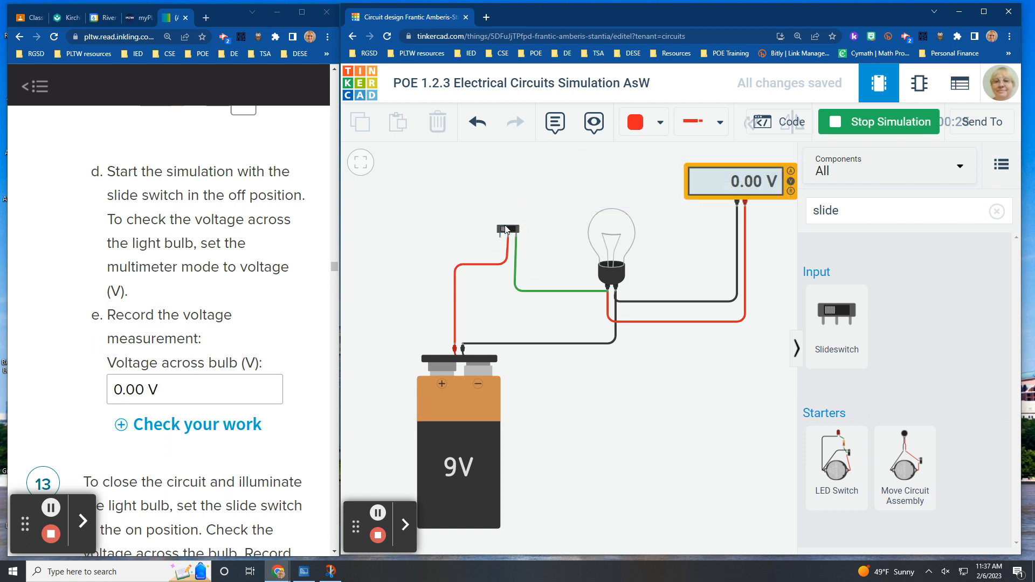
{"action": "left_click", "coordinate": [502, 229]}
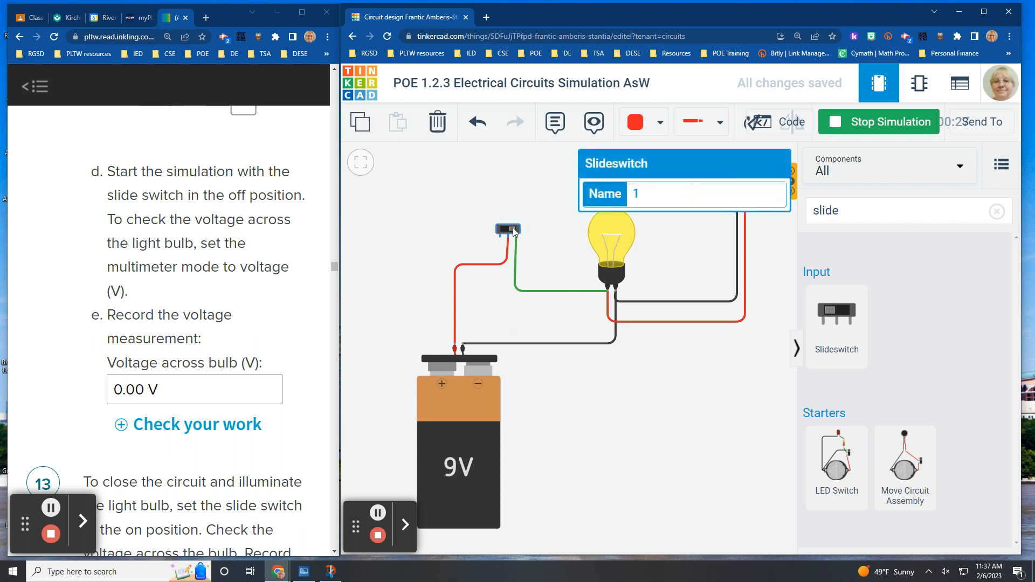
Move on to worksheet step 14 and stop the running simulation.
{"action": "left_click", "coordinate": [541, 246]}
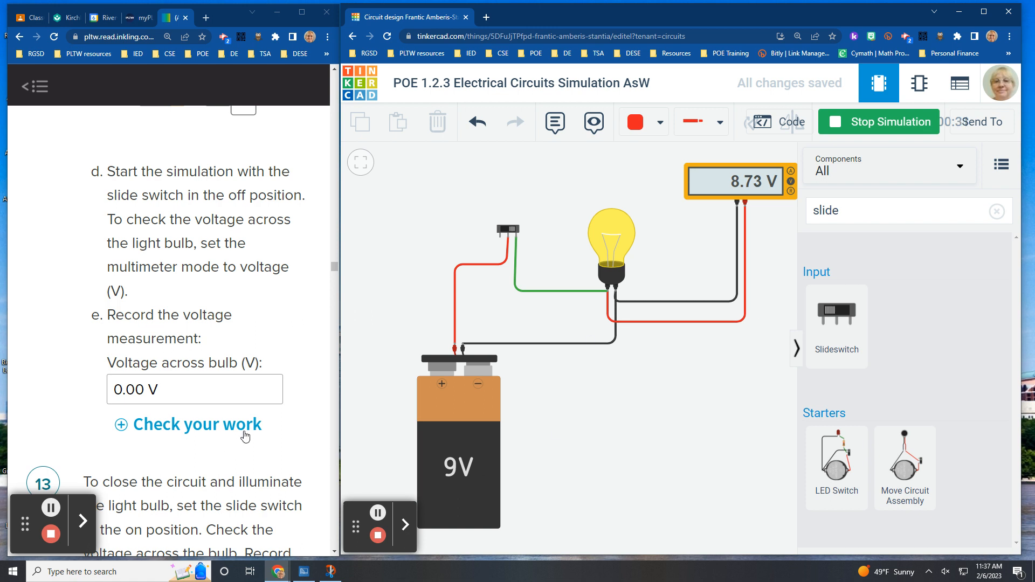
{"action": "scroll", "coordinate": [231, 431], "scroll_direction": "down", "scroll_amount": 6}
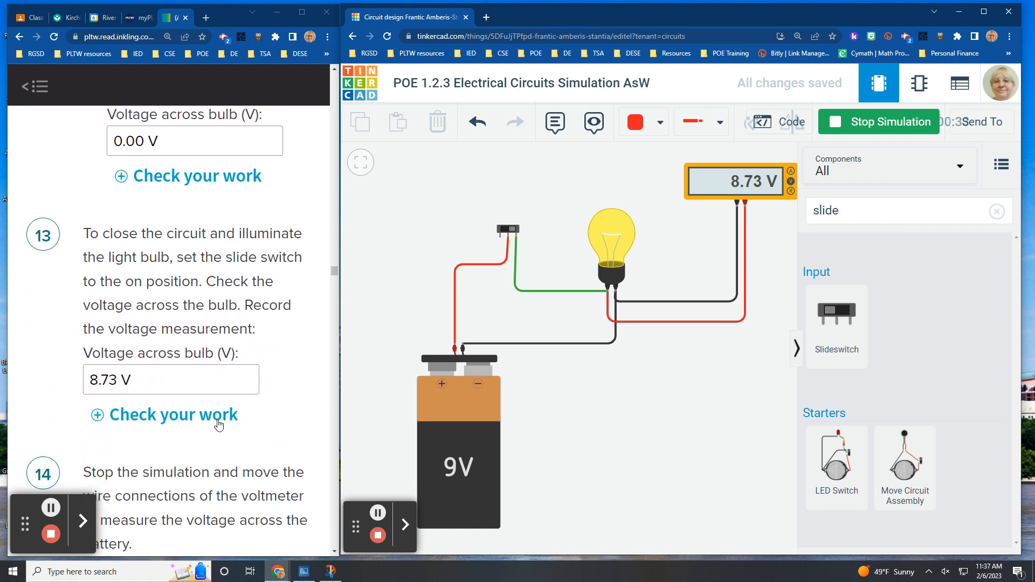
{"action": "scroll", "coordinate": [220, 421], "scroll_direction": "down", "scroll_amount": 4}
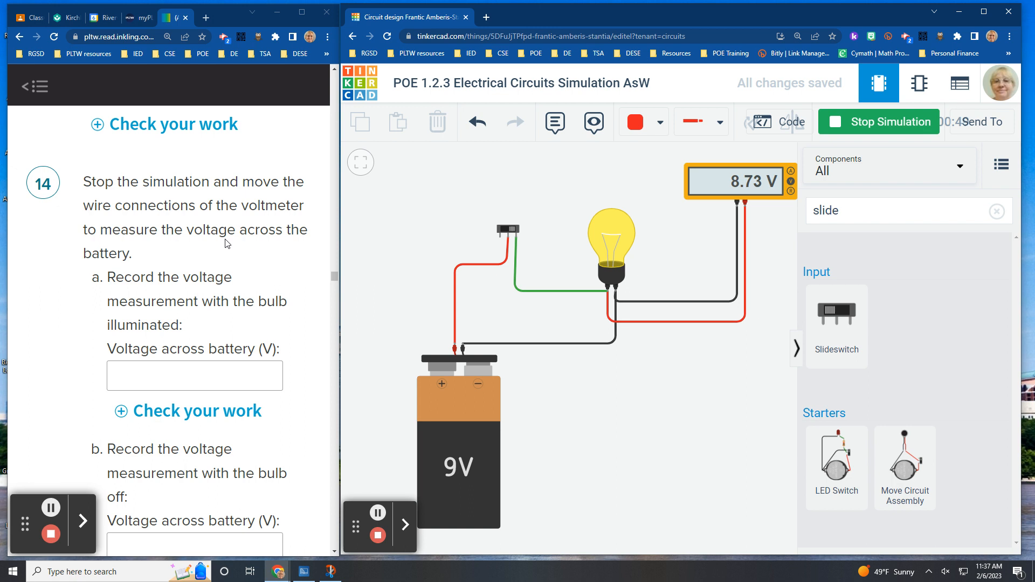
{"action": "left_click", "coordinate": [885, 122]}
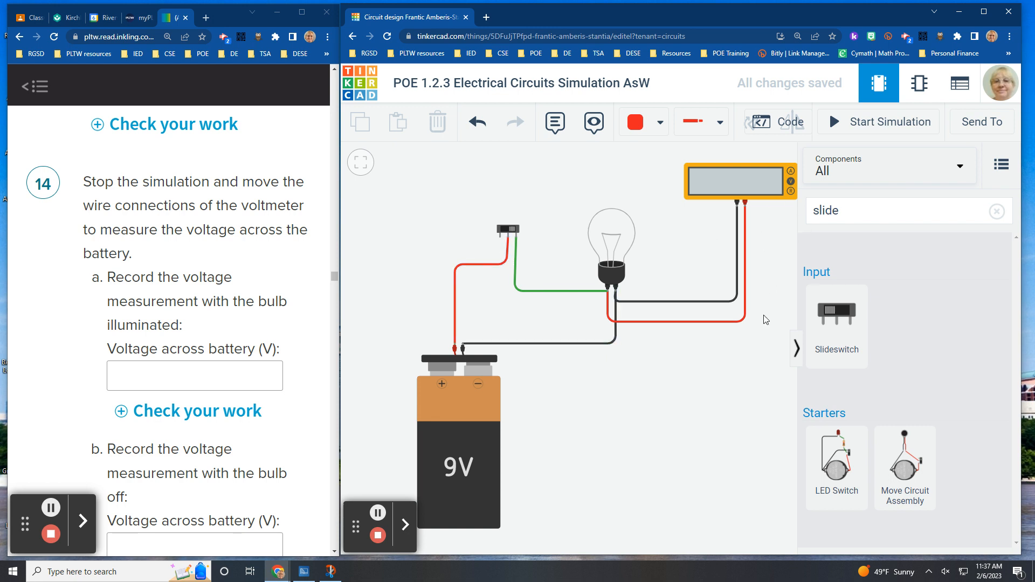
Delete the black and the red wire connecting the multimeter to the light bulb's terminals.
{"action": "left_click", "coordinate": [612, 272]}
{"action": "mouse_move", "coordinate": [612, 272]}
{"action": "left_mouse_down"}
{"action": "mouse_move", "coordinate": [612, 250]}
{"action": "mouse_move", "coordinate": [613, 272]}
{"action": "left_mouse_up"}
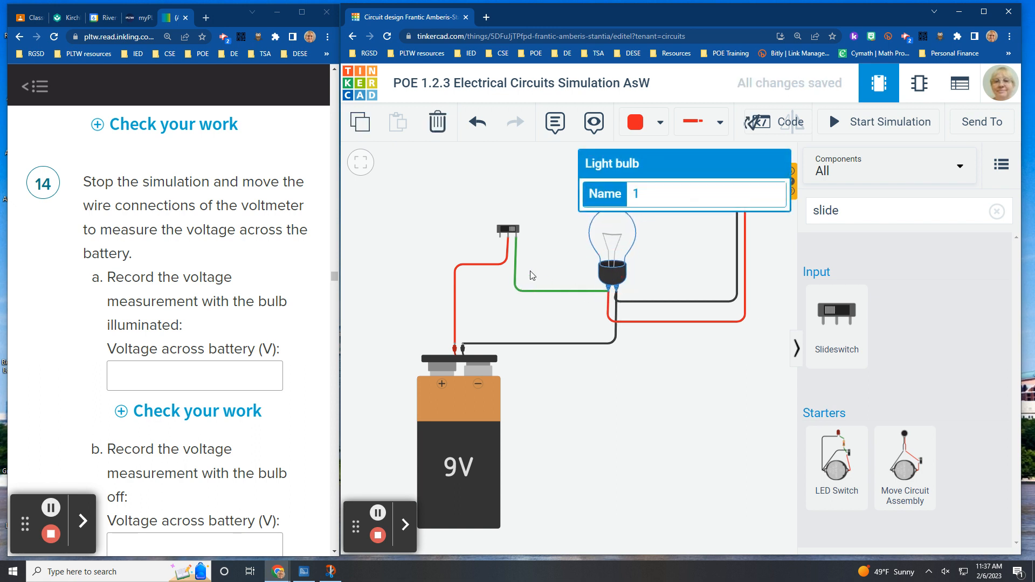
{"action": "left_click", "coordinate": [554, 246]}
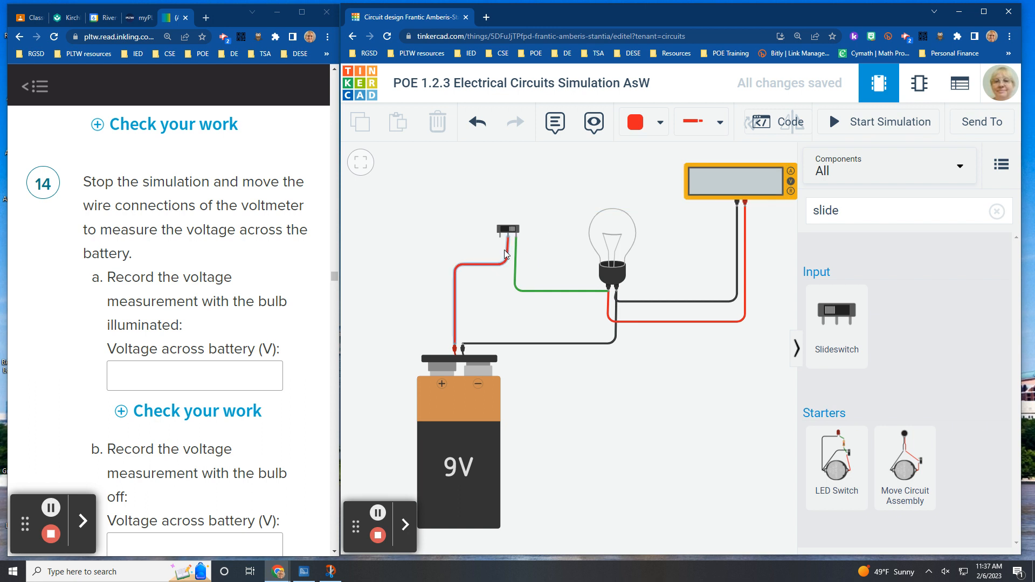
{"action": "left_click", "coordinate": [724, 303]}
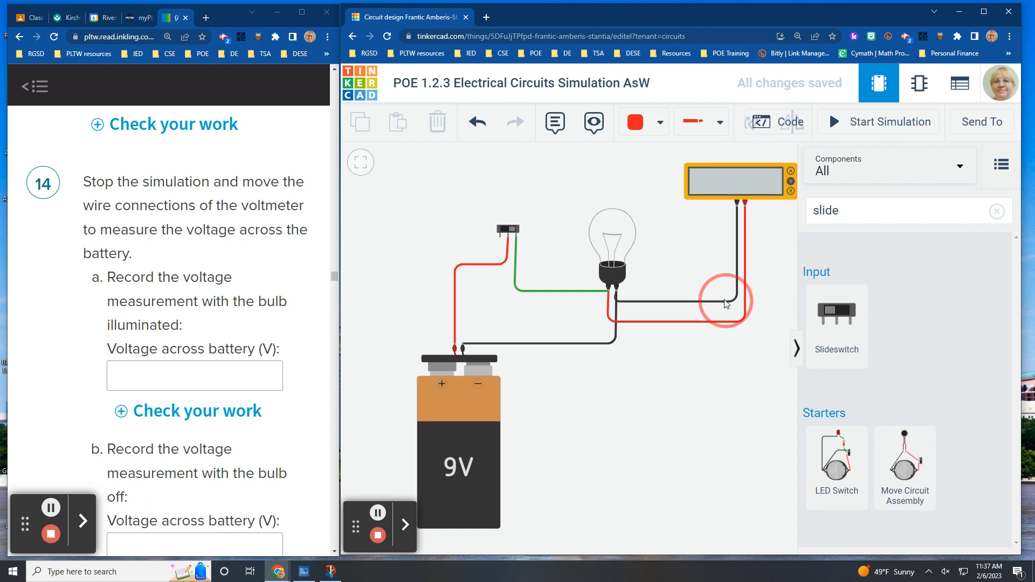
{"action": "left_click", "coordinate": [727, 303]}
{"action": "left_click", "coordinate": [732, 306]}
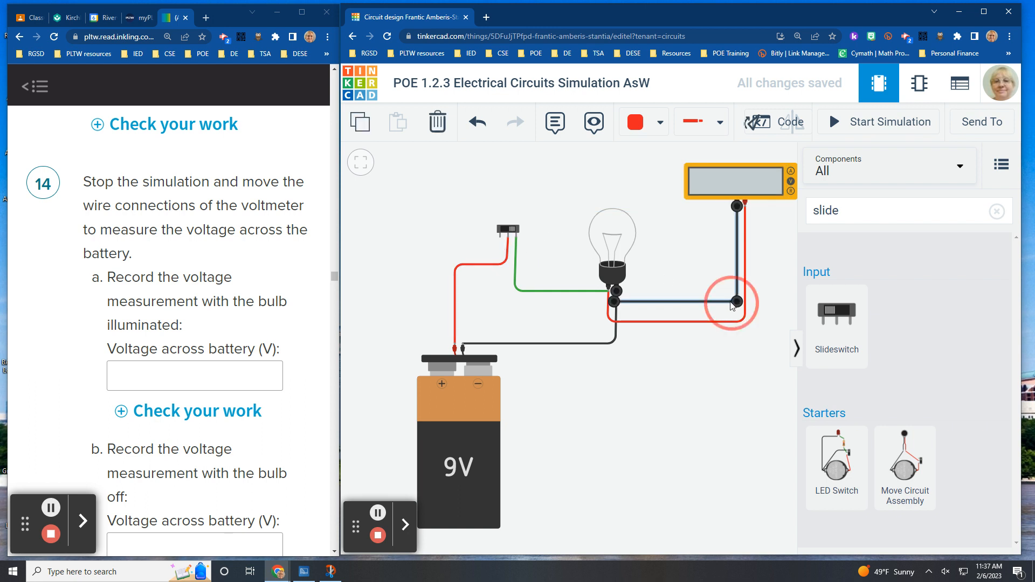
{"action": "key", "text": "Delete"}
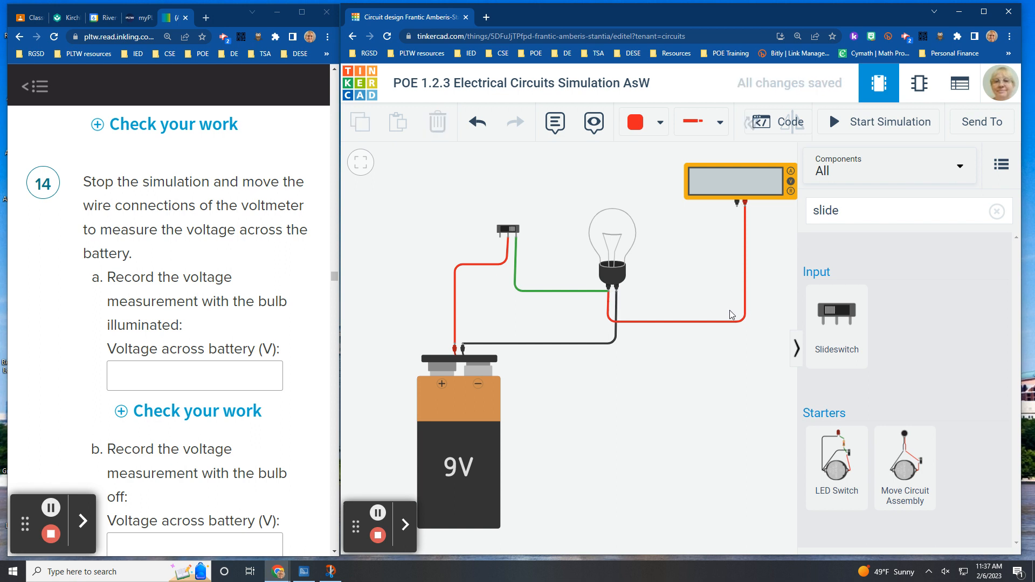
{"action": "left_click", "coordinate": [741, 322]}
{"action": "key", "text": "Delete"}
{"action": "left_click", "coordinate": [616, 292]}
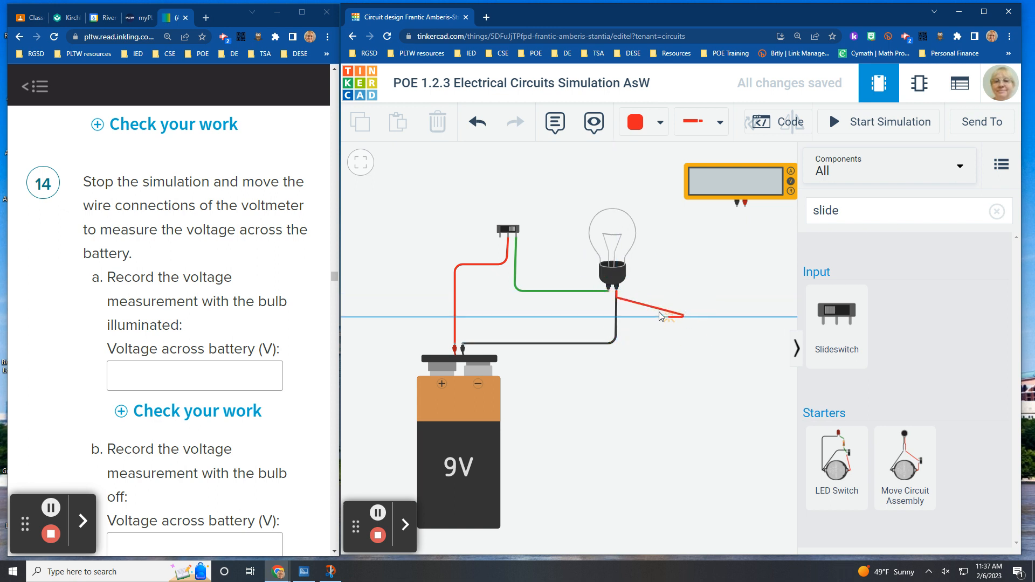
{"action": "left_click", "coordinate": [683, 315]}
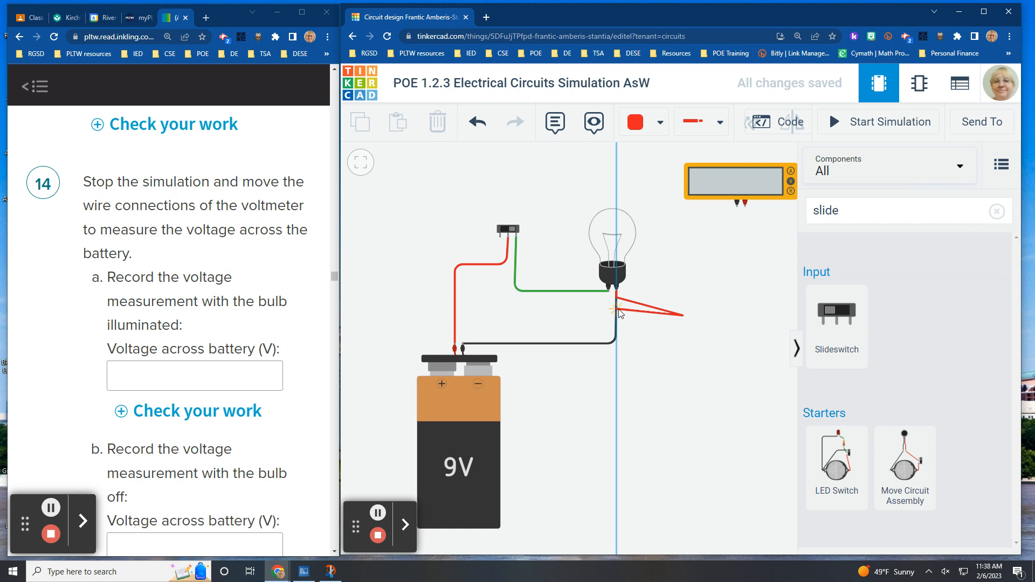
{"action": "left_click", "coordinate": [477, 122]}
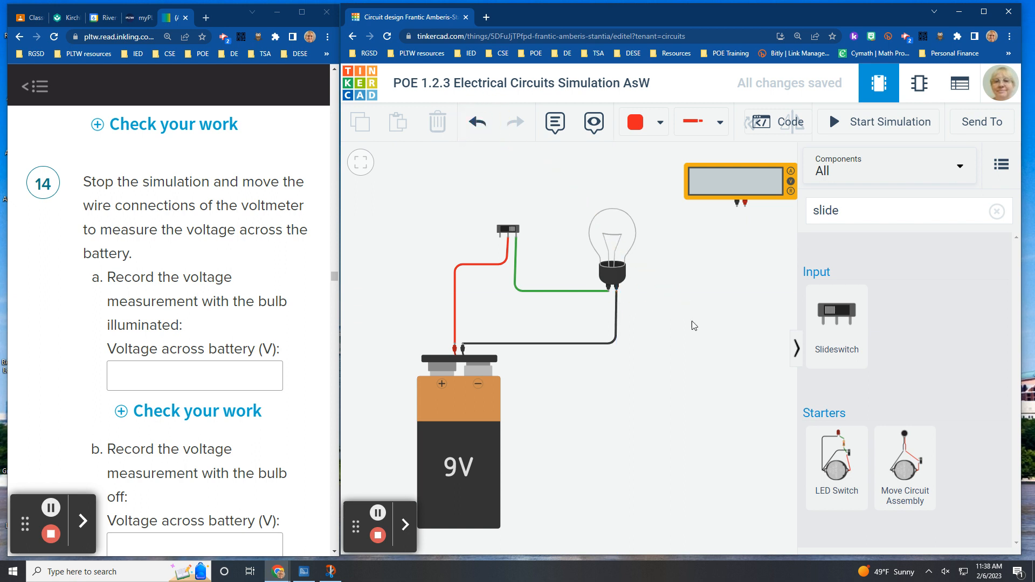
Replace the bulb-to-battery wire with a squared black wire from the battery's negative terminal to the multimeter's negative probe.
{"action": "left_click", "coordinate": [617, 313]}
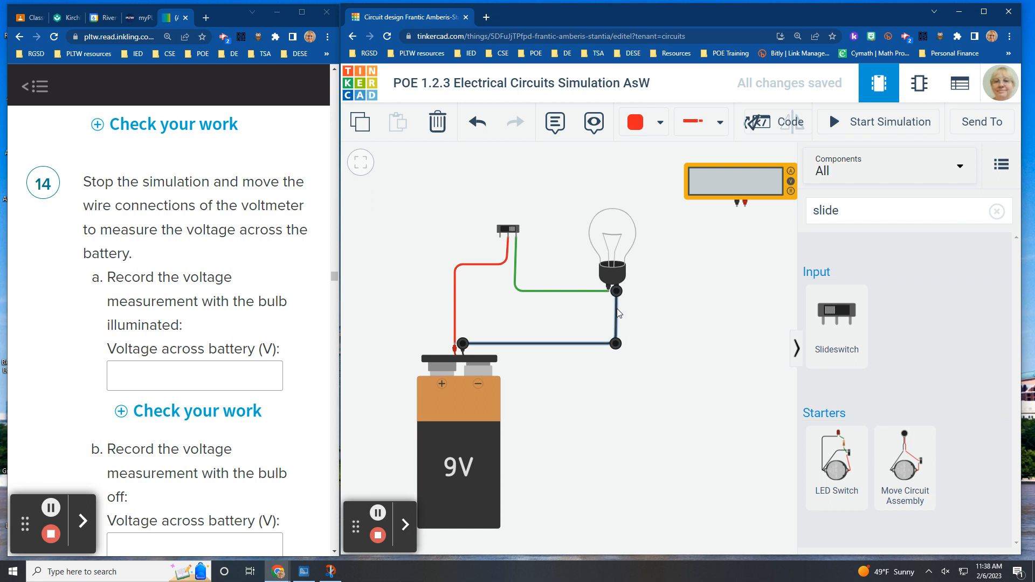
{"action": "key", "text": "Delete"}
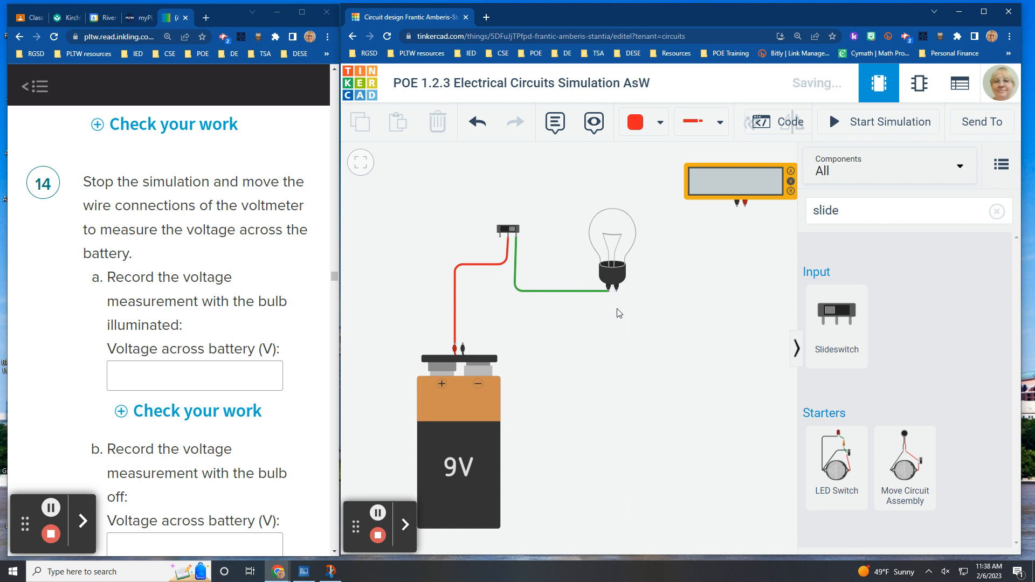
{"action": "left_click", "coordinate": [640, 126]}
{"action": "left_click", "coordinate": [656, 169]}
{"action": "left_click", "coordinate": [463, 348]}
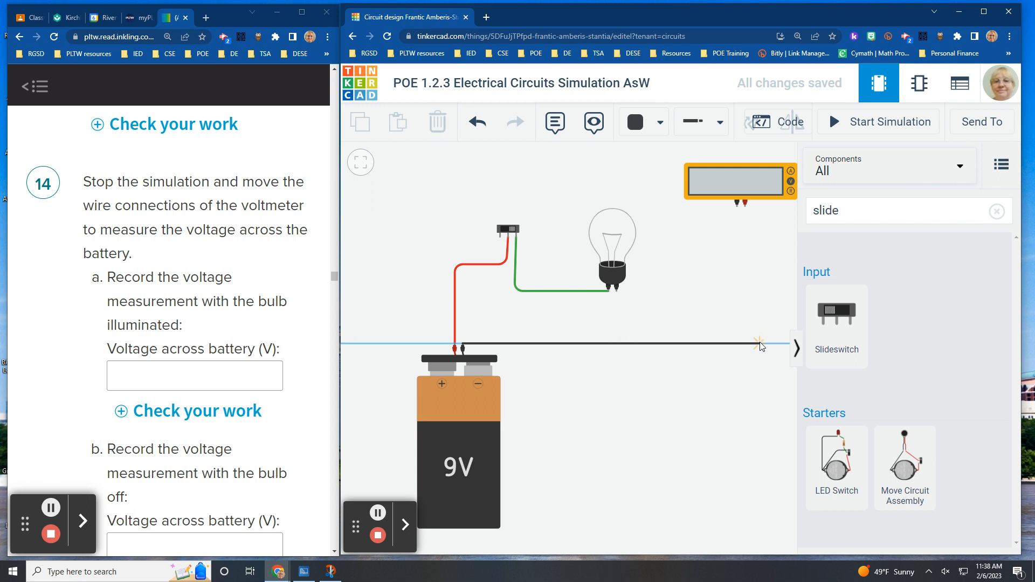
{"action": "left_click", "coordinate": [739, 343]}
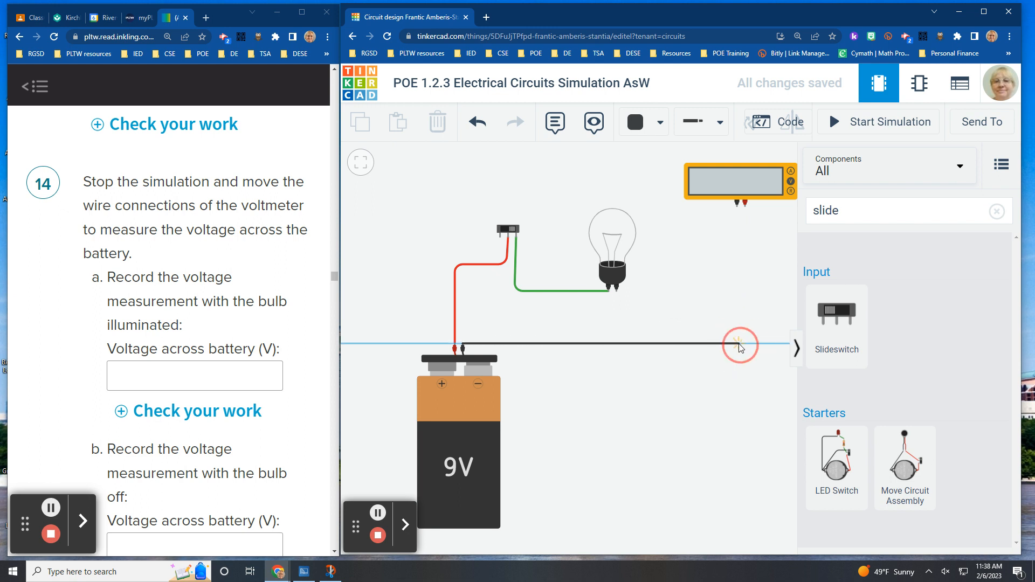
{"action": "left_click", "coordinate": [737, 205]}
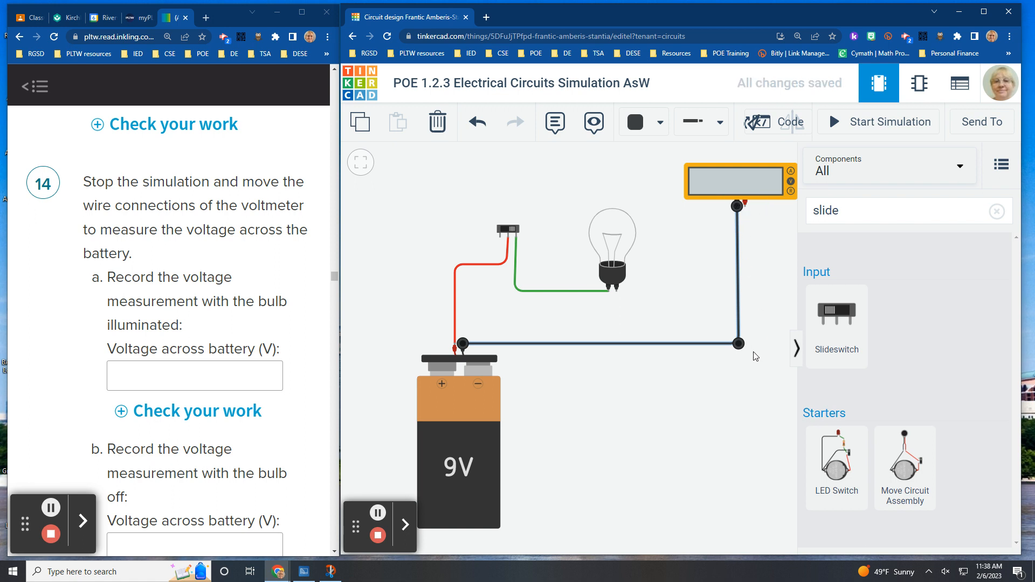
{"action": "left_click_drag", "start_coordinate": [739, 350], "coordinate": [737, 345]}
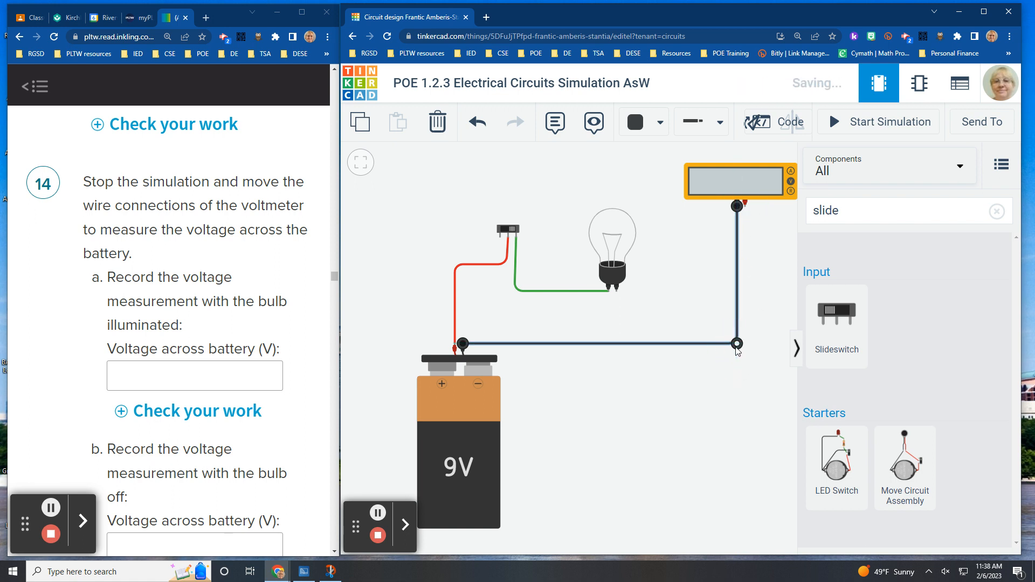
Replace the battery-to-slideswitch wire with a squared red wire from the battery's positive terminal to the multimeter's positive probe.
{"action": "left_click", "coordinate": [465, 265]}
{"action": "key", "text": "Delete"}
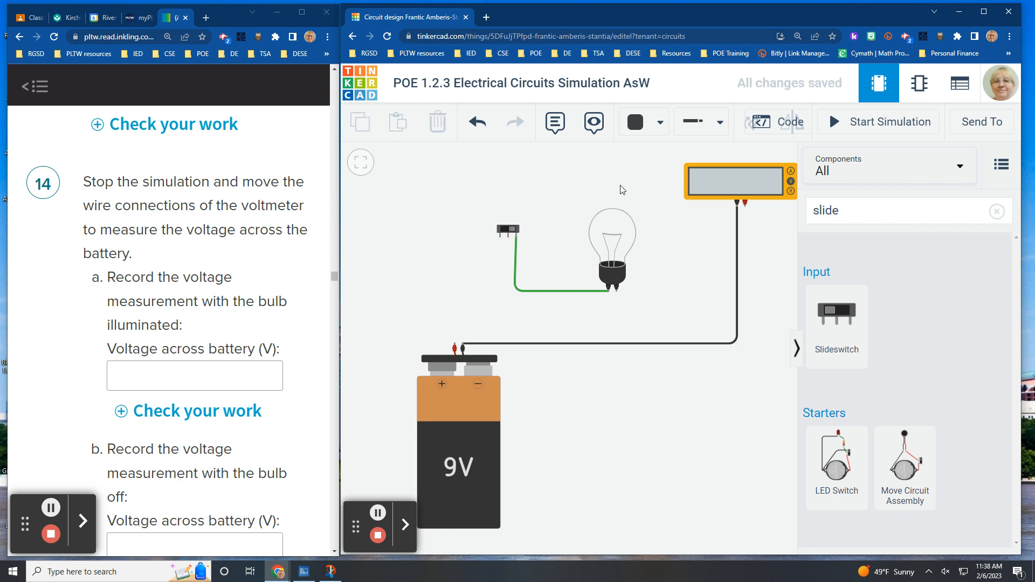
{"action": "left_click", "coordinate": [642, 134]}
{"action": "left_click", "coordinate": [660, 199]}
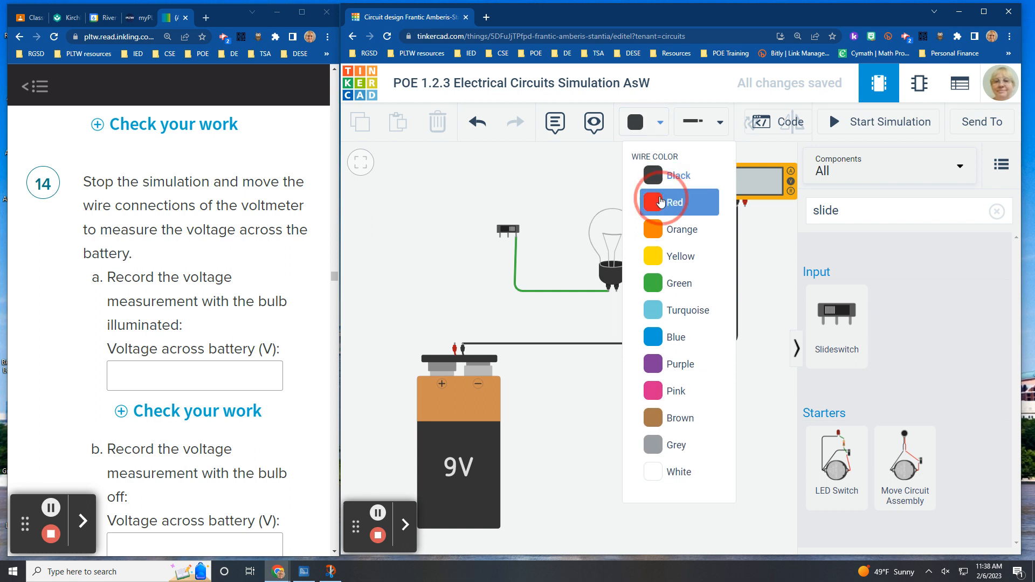
{"action": "left_click", "coordinate": [456, 346]}
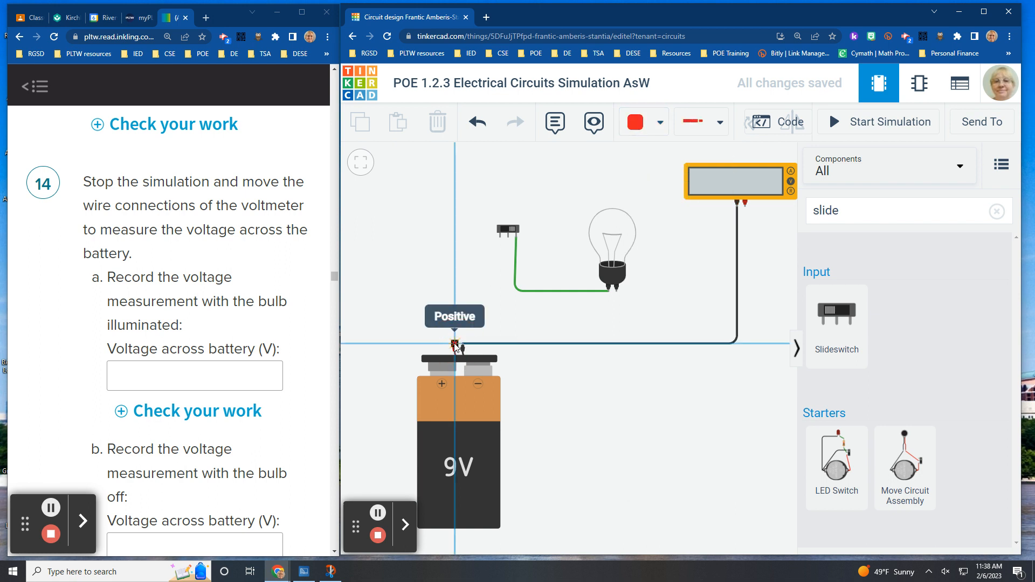
{"action": "left_click", "coordinate": [456, 312]}
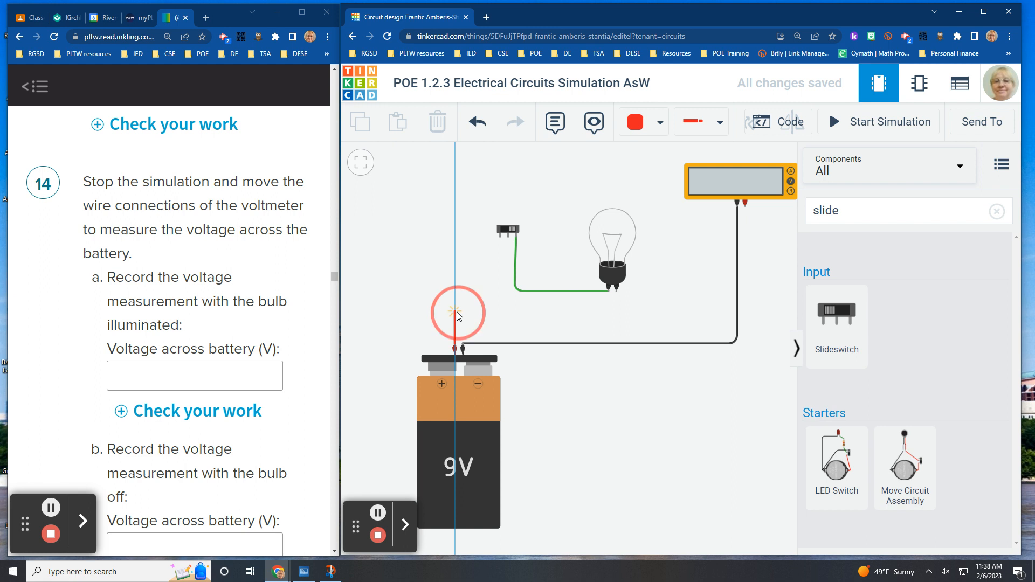
{"action": "left_click", "coordinate": [749, 313]}
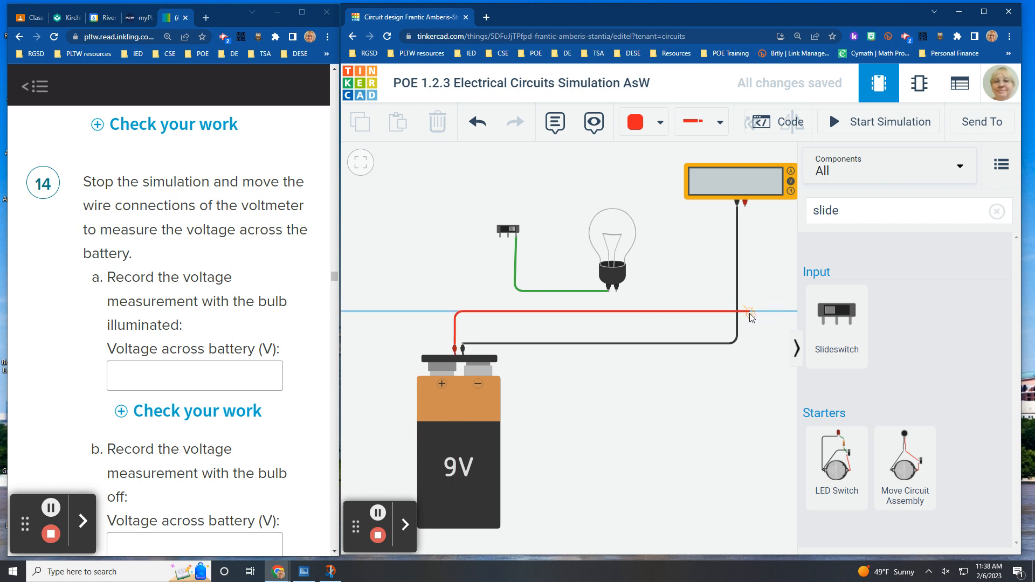
{"action": "left_click", "coordinate": [745, 206]}
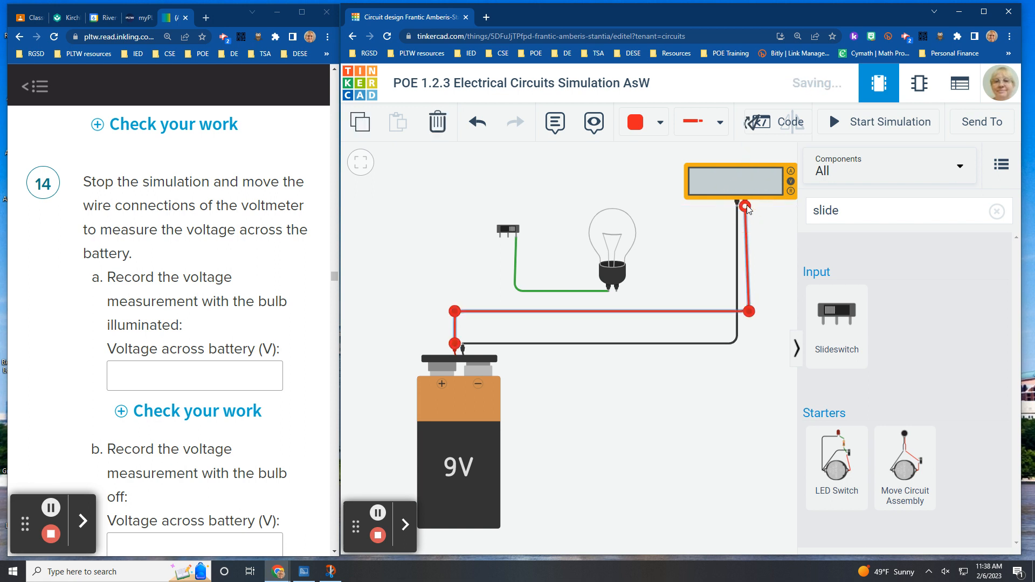
{"action": "left_click_drag", "start_coordinate": [749, 312], "coordinate": [745, 311]}
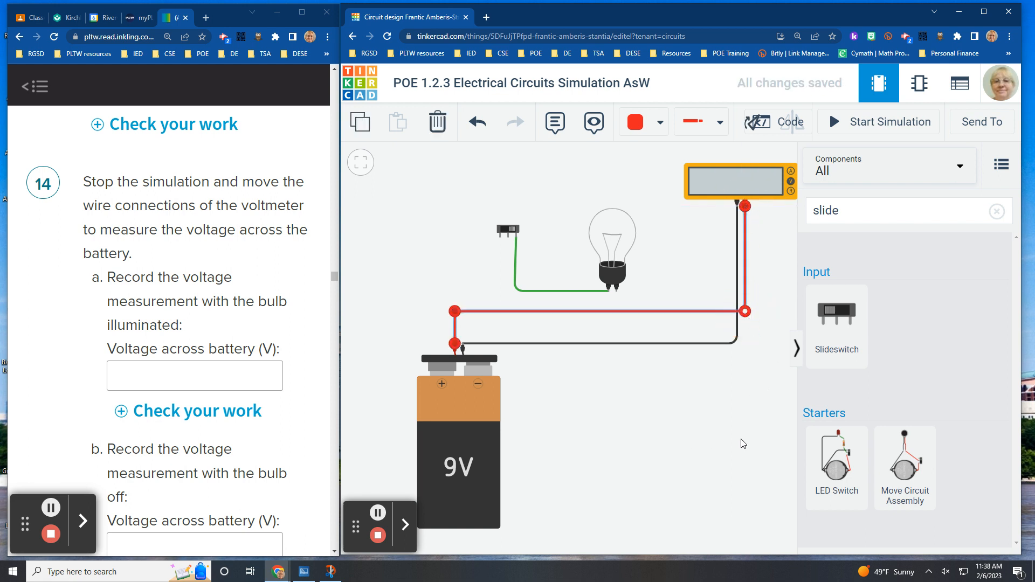
{"action": "left_click", "coordinate": [633, 402]}
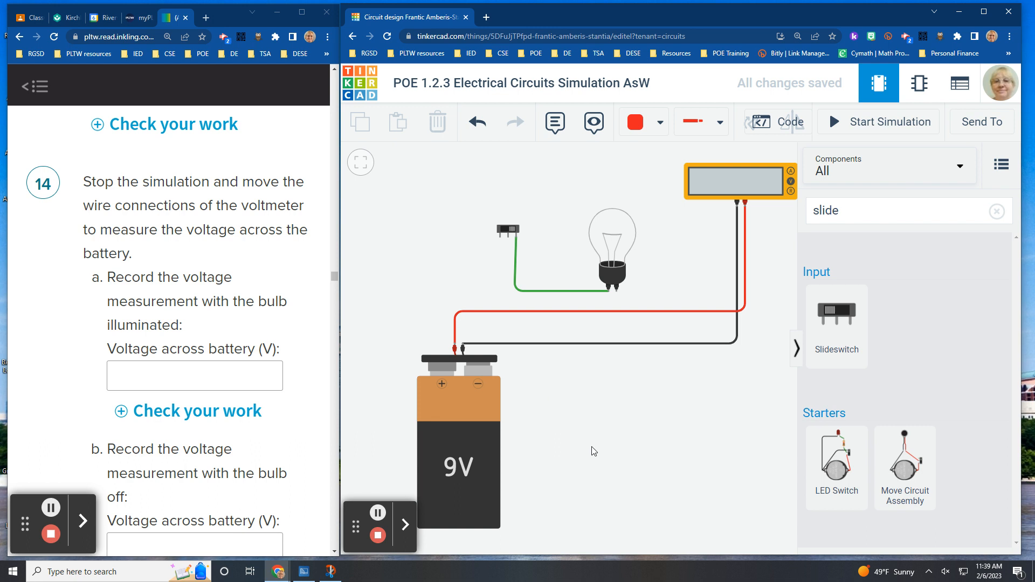
Simulate the circuit, record 9.00 V as the voltage across the battery in worksheet item 14a, and stop the simulation.
{"action": "left_click", "coordinate": [897, 123]}
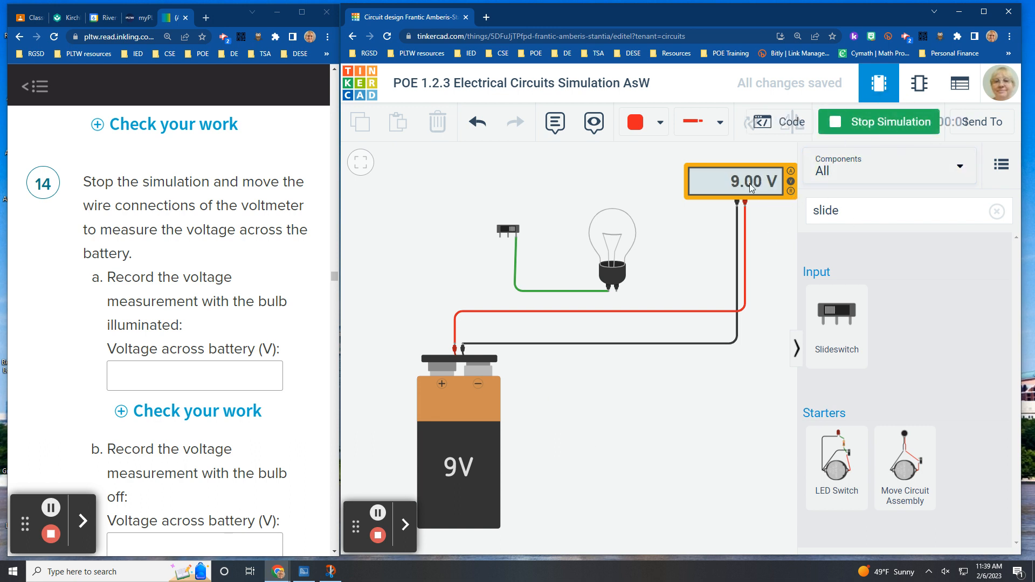
{"action": "left_click", "coordinate": [184, 373]}
{"action": "type", "text": "9.00 V"}
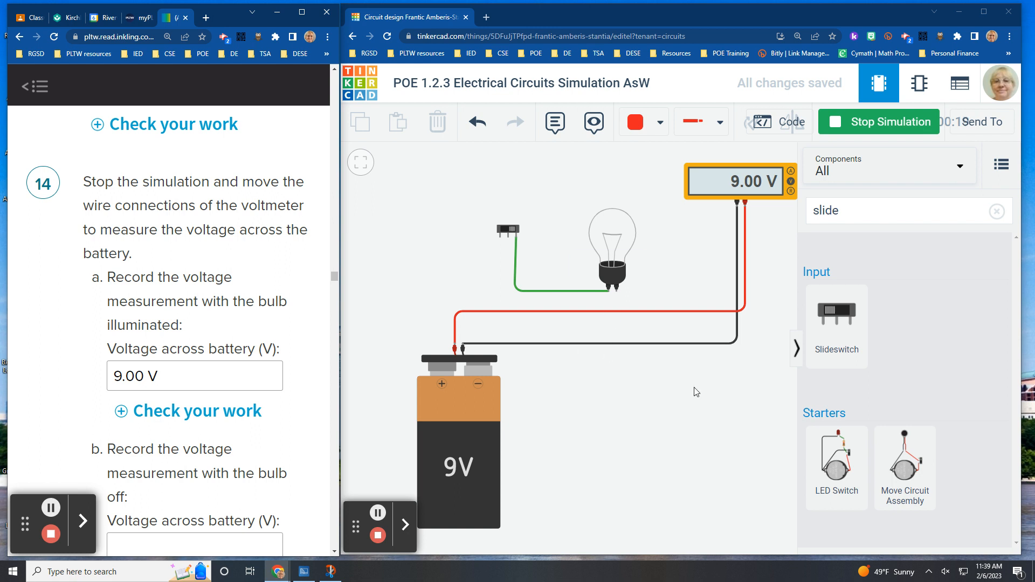
{"action": "left_click", "coordinate": [871, 123]}
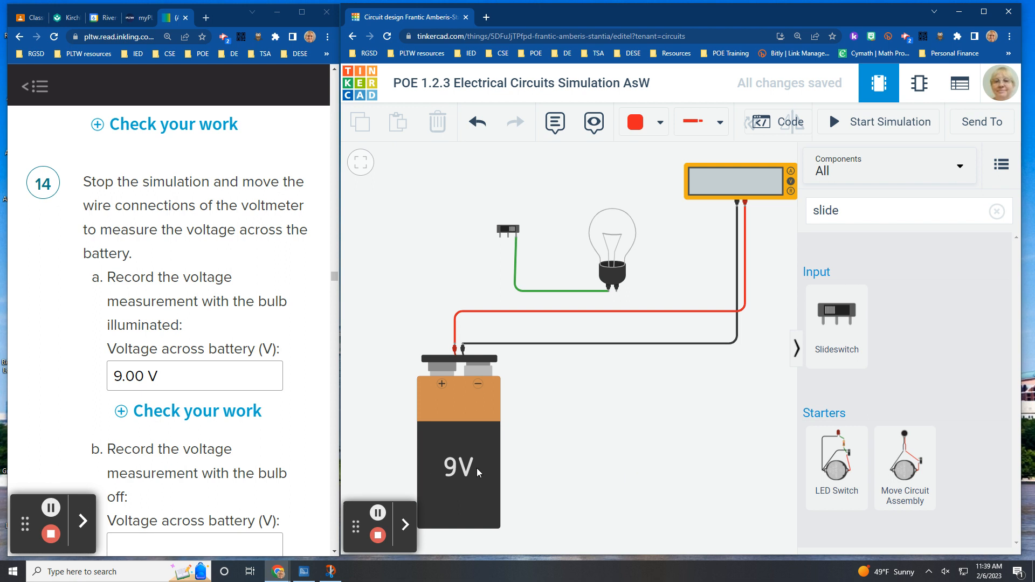
Reveal the worksheet's example circuit for checking item 14a.
{"action": "scroll", "coordinate": [229, 433], "scroll_direction": "down", "scroll_amount": 4}
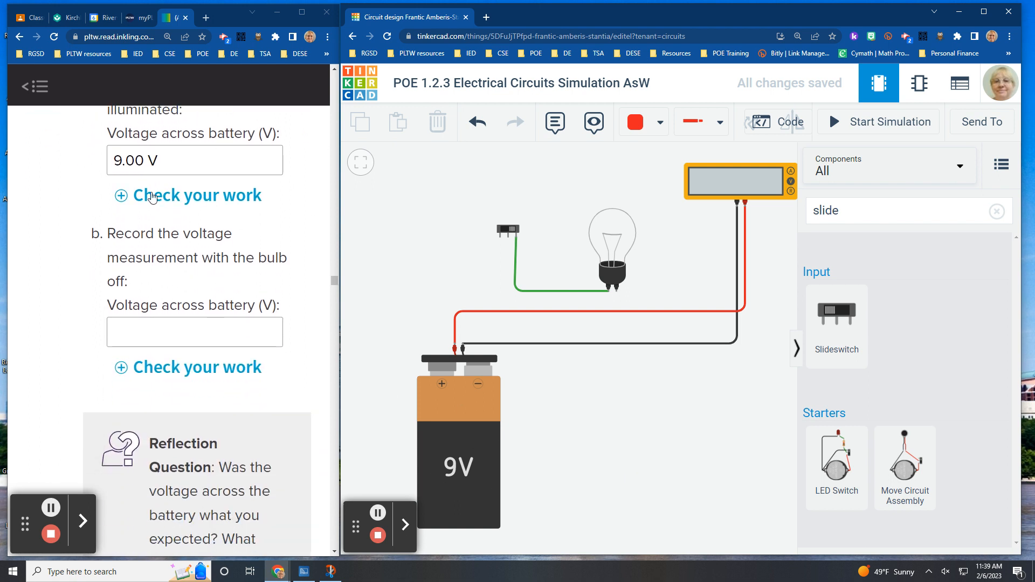
{"action": "left_click", "coordinate": [122, 197]}
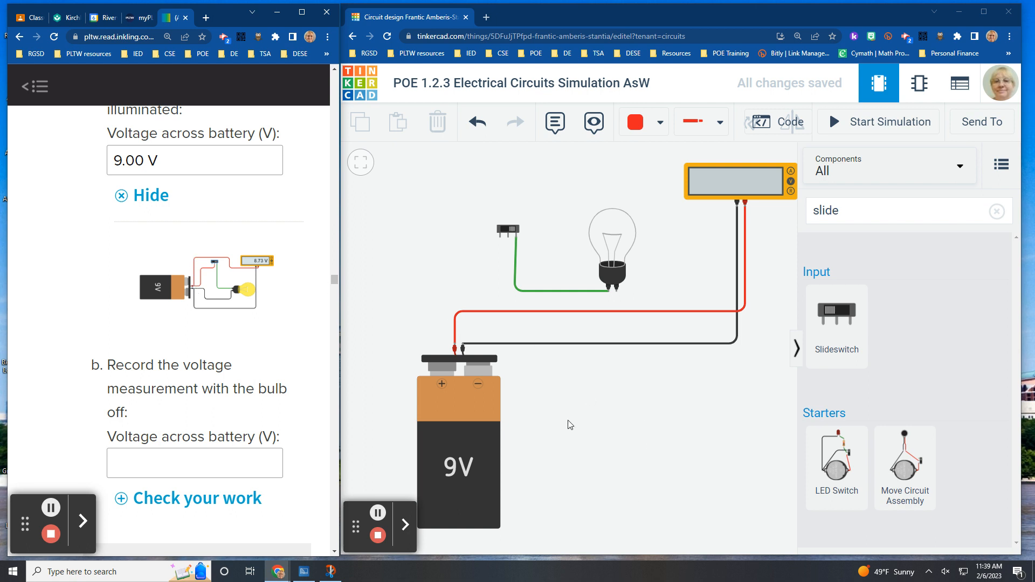
{"action": "left_click", "coordinate": [648, 414]}
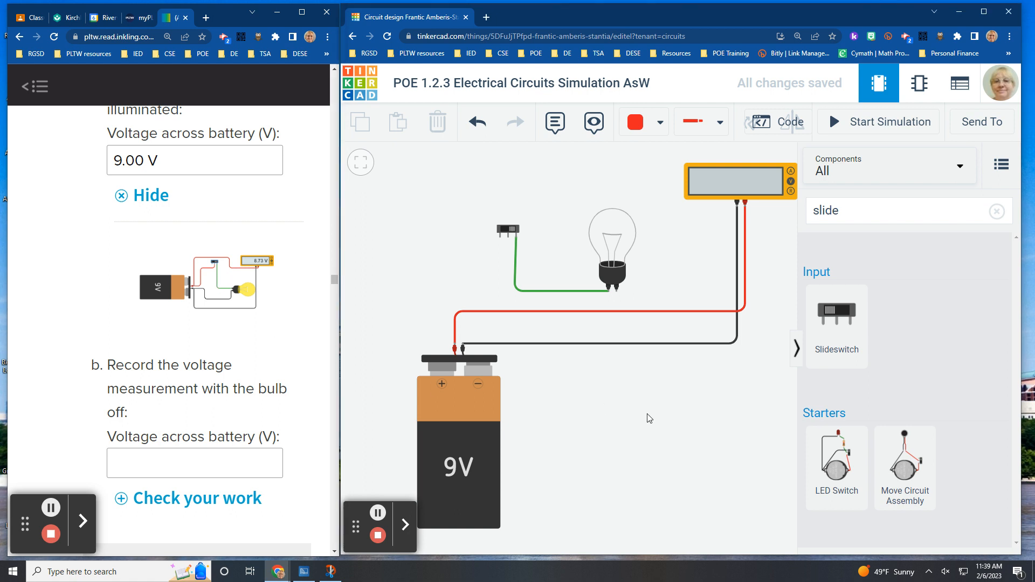
{"action": "left_click", "coordinate": [455, 351]}
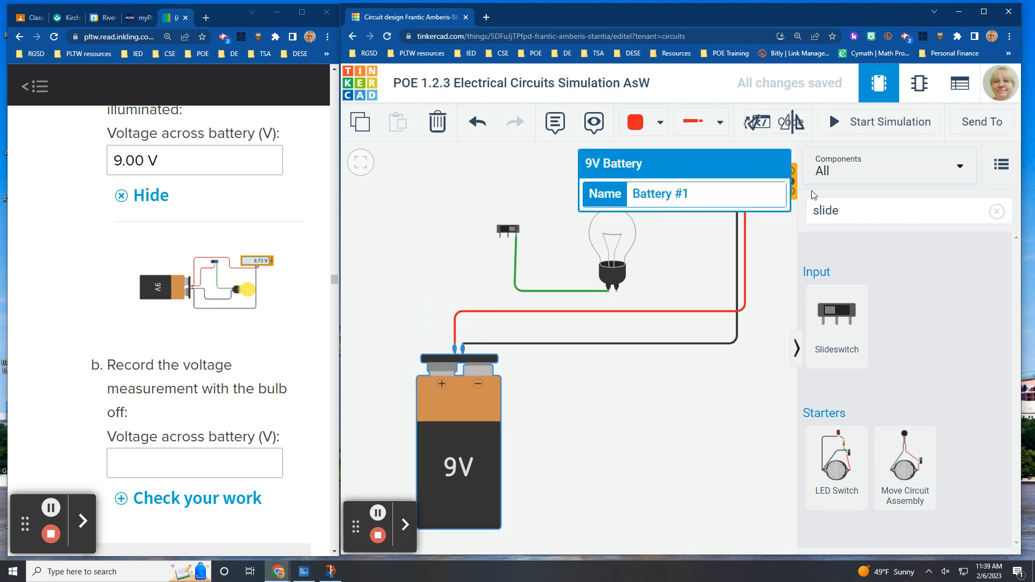
{"action": "left_click", "coordinate": [455, 345]}
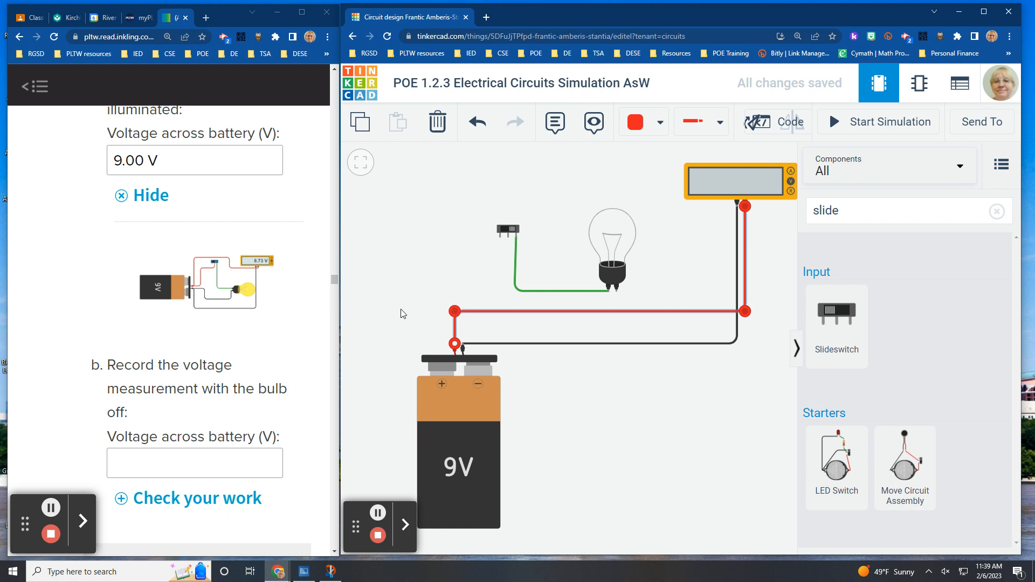
{"action": "left_click", "coordinate": [398, 326]}
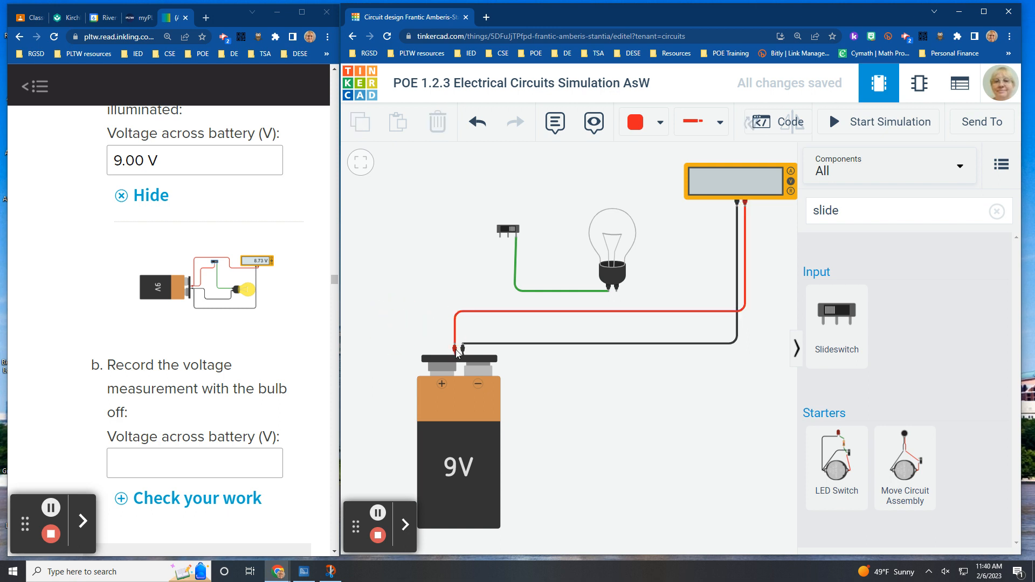
{"action": "left_click", "coordinate": [455, 352]}
{"action": "left_click_drag", "start_coordinate": [454, 352], "coordinate": [469, 356]}
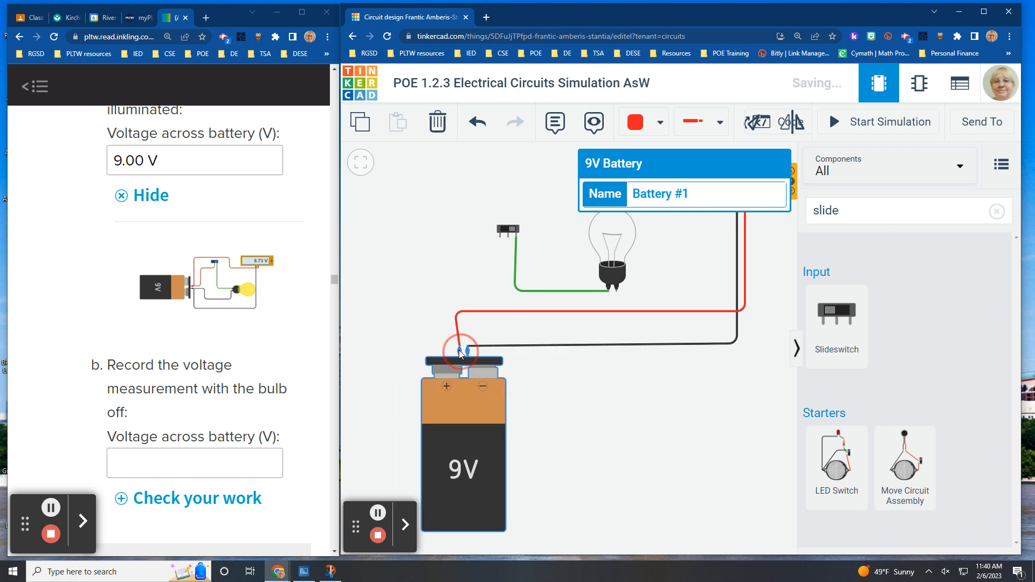
{"action": "left_click_drag", "start_coordinate": [456, 357], "coordinate": [456, 351]}
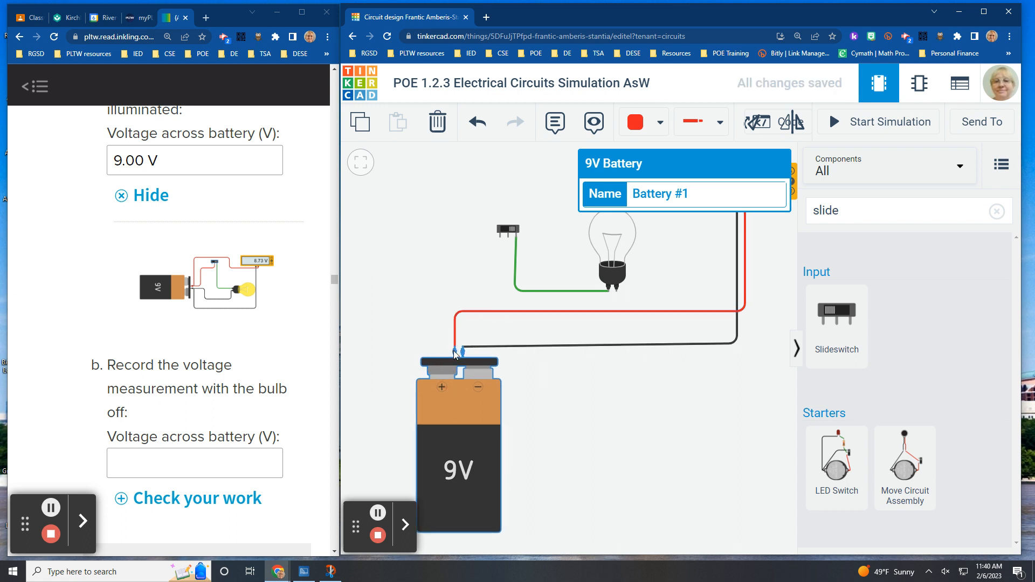
Draw a squared red wire from the battery's positive terminal to the slideswitch's middle terminal, and straighten its last bend.
{"action": "left_click", "coordinate": [455, 347]}
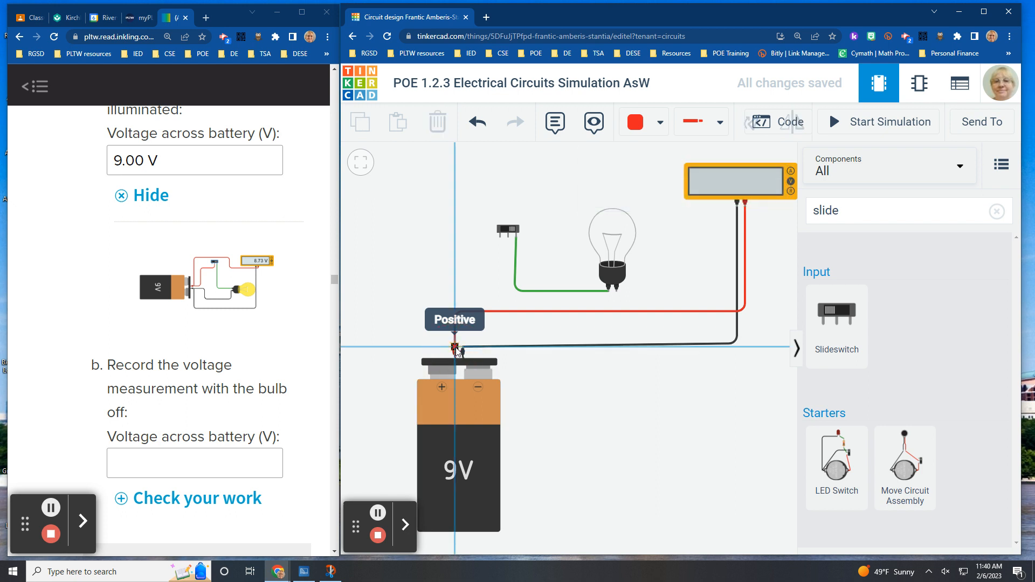
{"action": "left_click", "coordinate": [408, 347]}
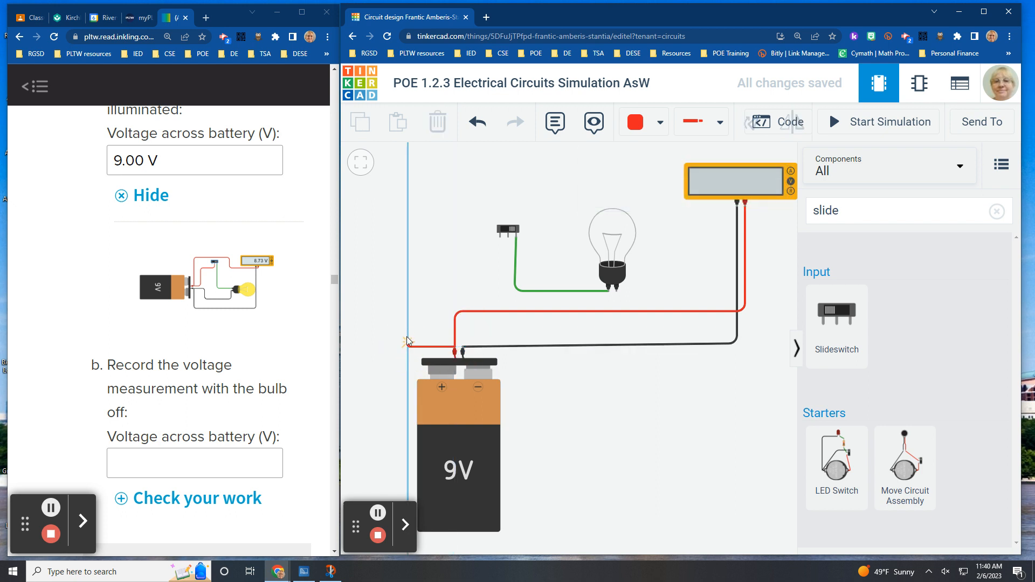
{"action": "left_click", "coordinate": [408, 251]}
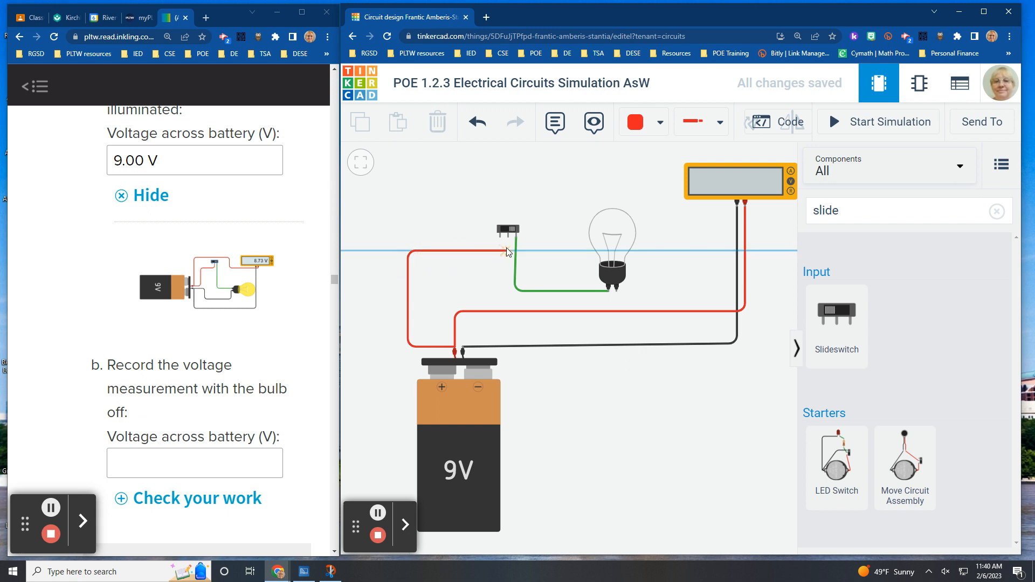
{"action": "left_click", "coordinate": [506, 248]}
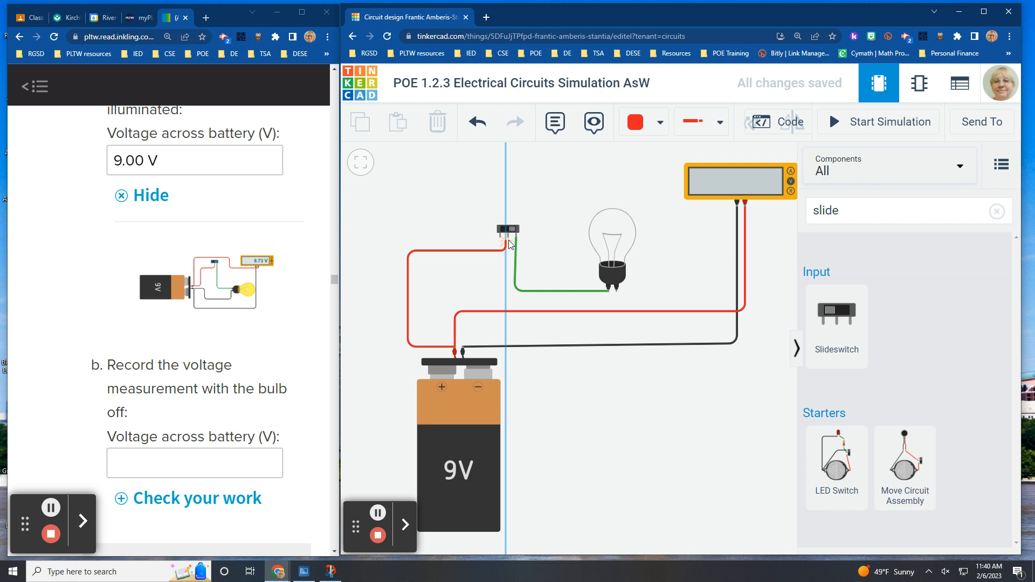
{"action": "left_click", "coordinate": [508, 238]}
{"action": "left_click_drag", "start_coordinate": [506, 251], "coordinate": [507, 252]}
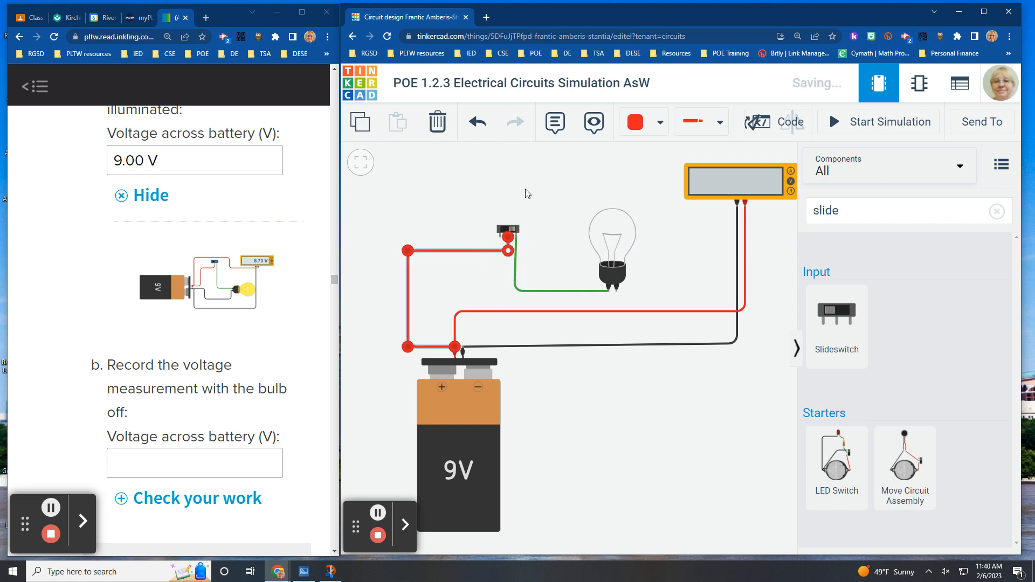
{"action": "left_click", "coordinate": [562, 194]}
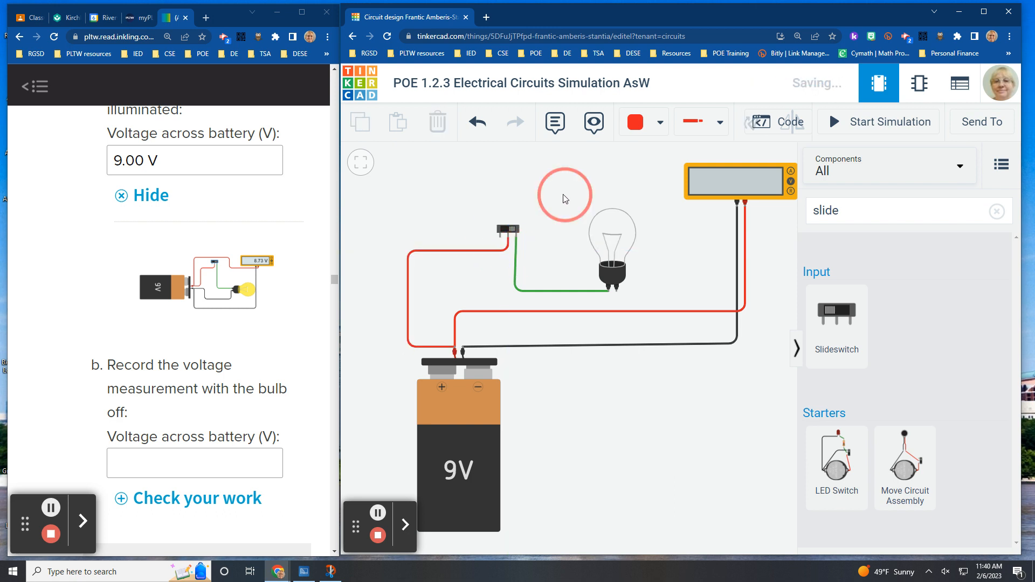
Draw a squared black wire from the battery's negative terminal to the bulb's unconnected terminal, and straighten its corner under the bulb.
{"action": "left_click", "coordinate": [636, 123]}
{"action": "left_click", "coordinate": [663, 179]}
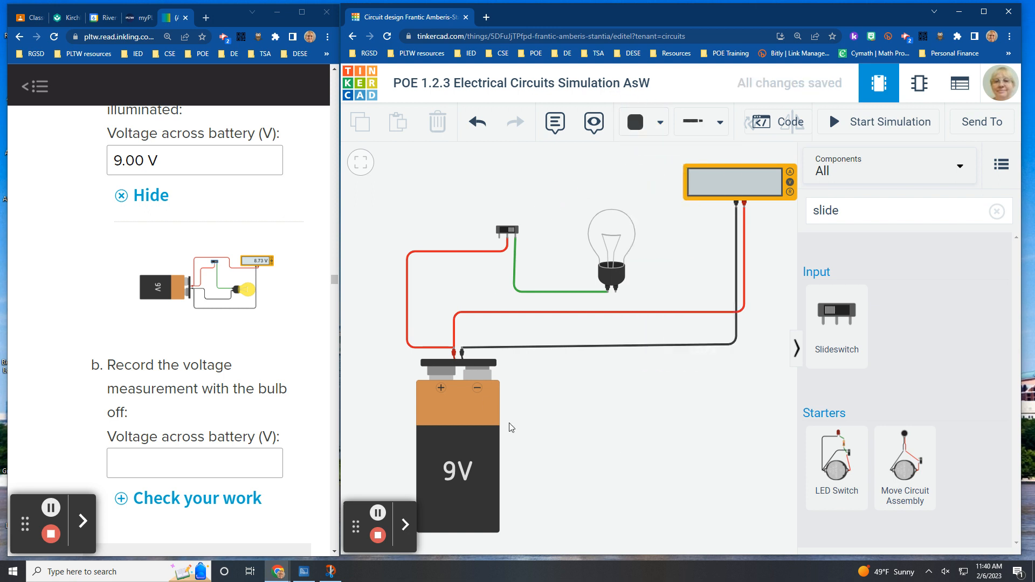
{"action": "left_click", "coordinate": [462, 352]}
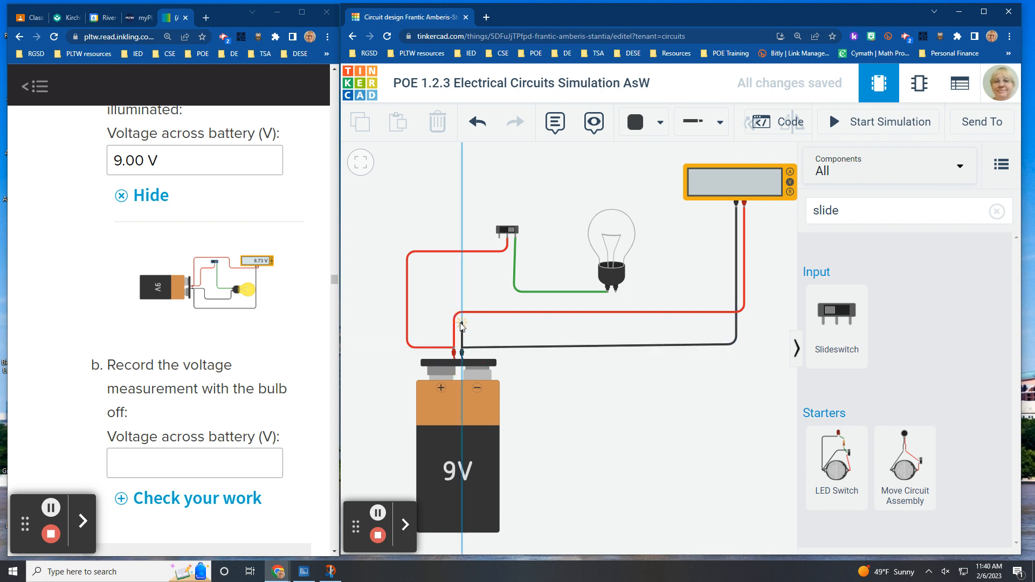
{"action": "left_click", "coordinate": [462, 323]}
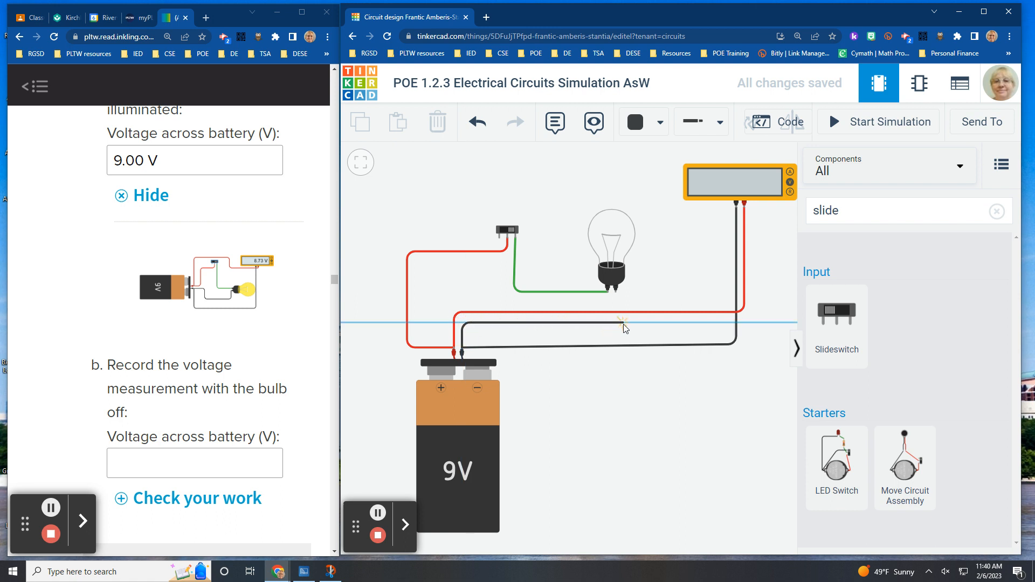
{"action": "left_click", "coordinate": [620, 323]}
{"action": "left_click", "coordinate": [615, 292]}
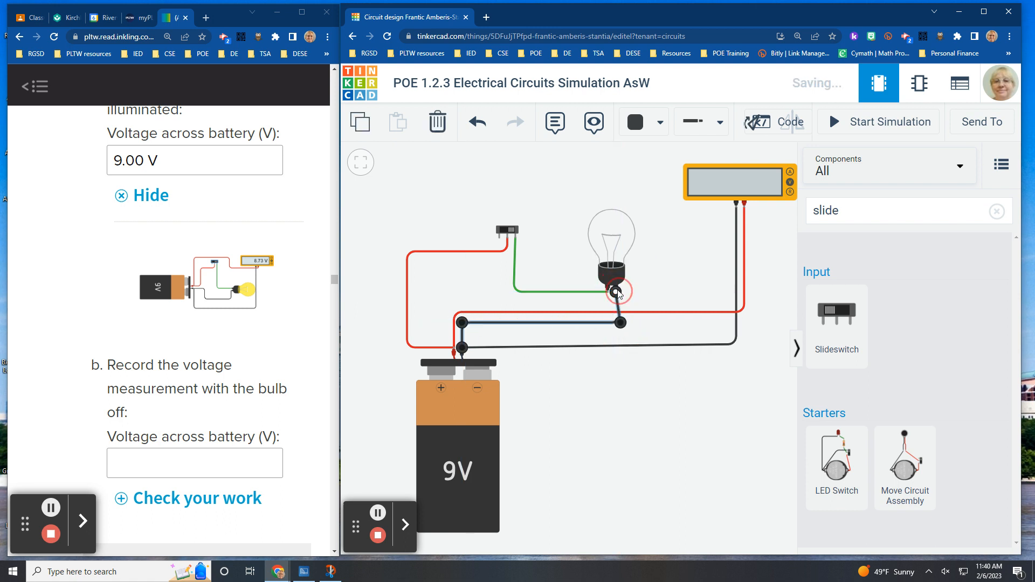
{"action": "left_click", "coordinate": [619, 323]}
{"action": "left_click_drag", "start_coordinate": [618, 323], "coordinate": [616, 322]}
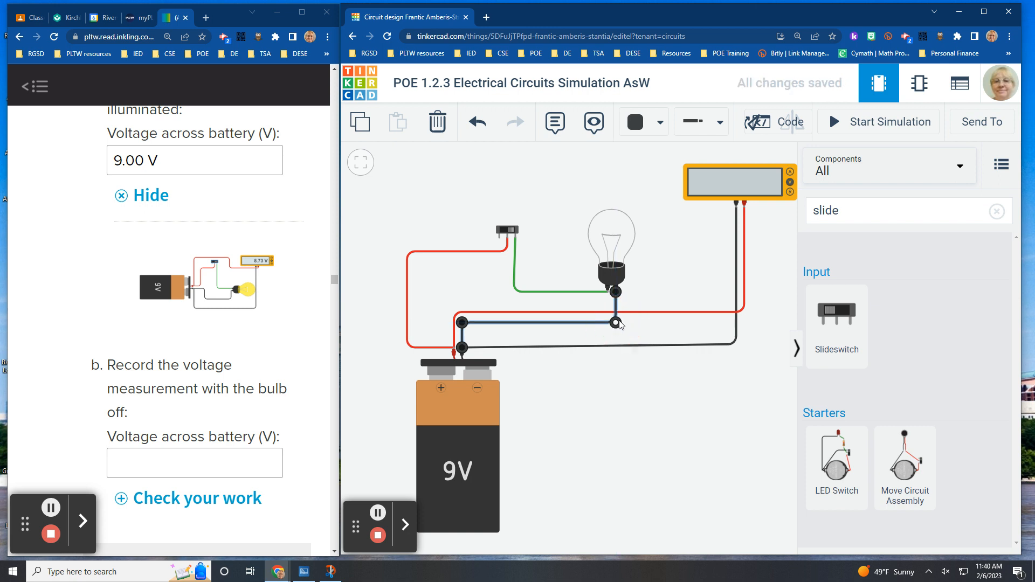
{"action": "left_click", "coordinate": [677, 418]}
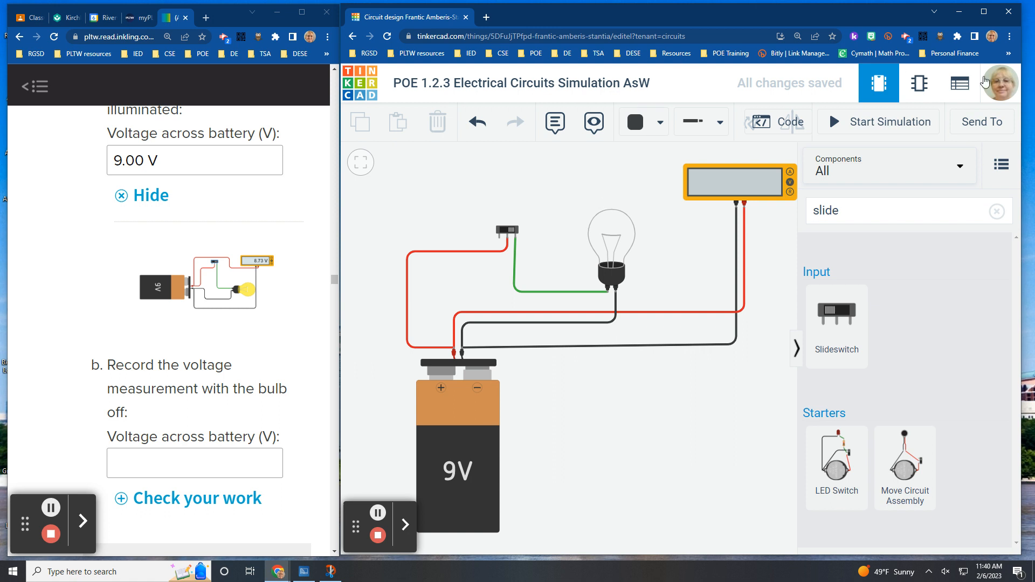
Simulate the circuit, toggle the slideswitch to compare the battery's voltage with the bulb off and on, and stop the simulation.
{"action": "left_click", "coordinate": [867, 124]}
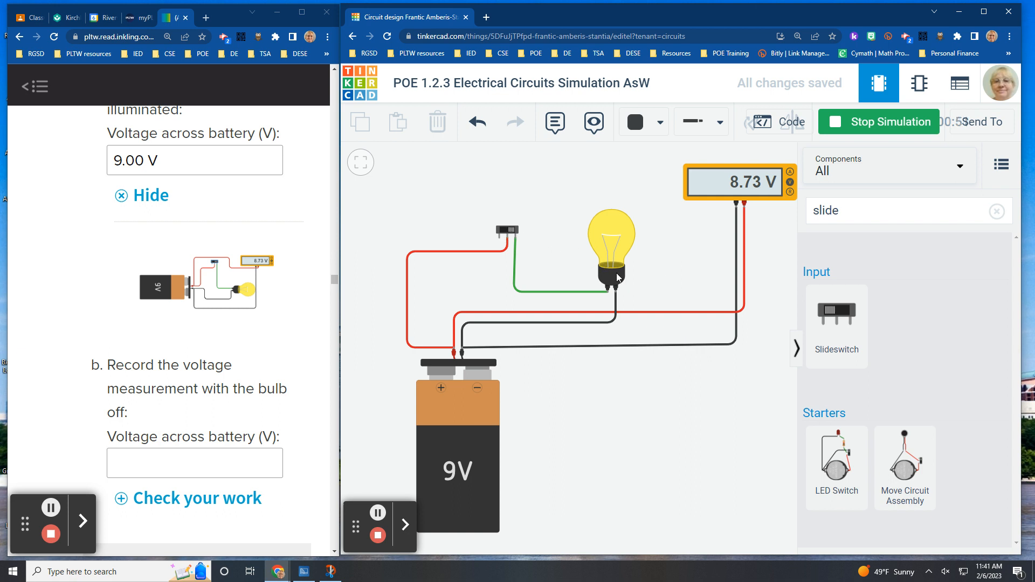
{"action": "left_click", "coordinate": [509, 229]}
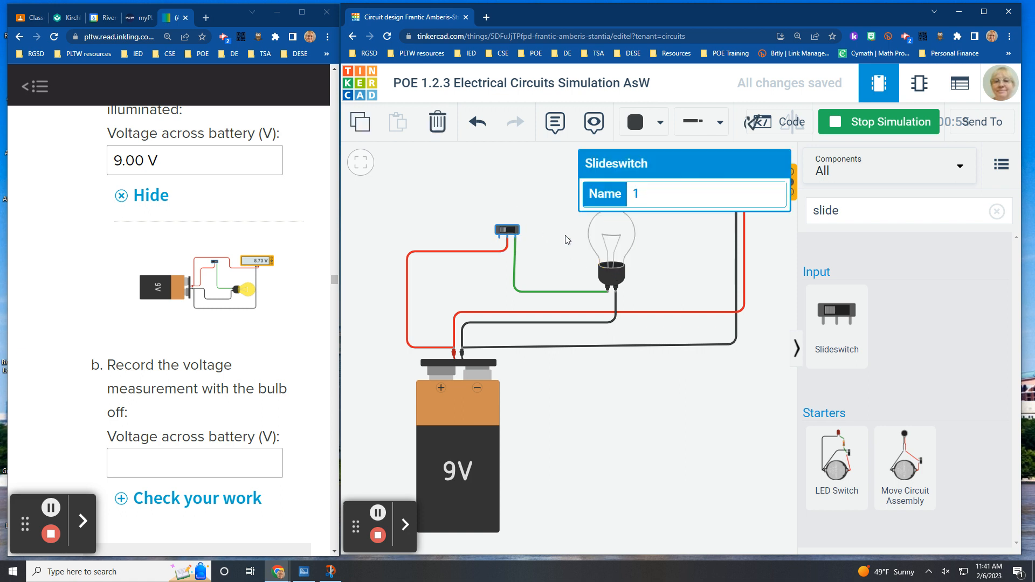
{"action": "left_click", "coordinate": [686, 456]}
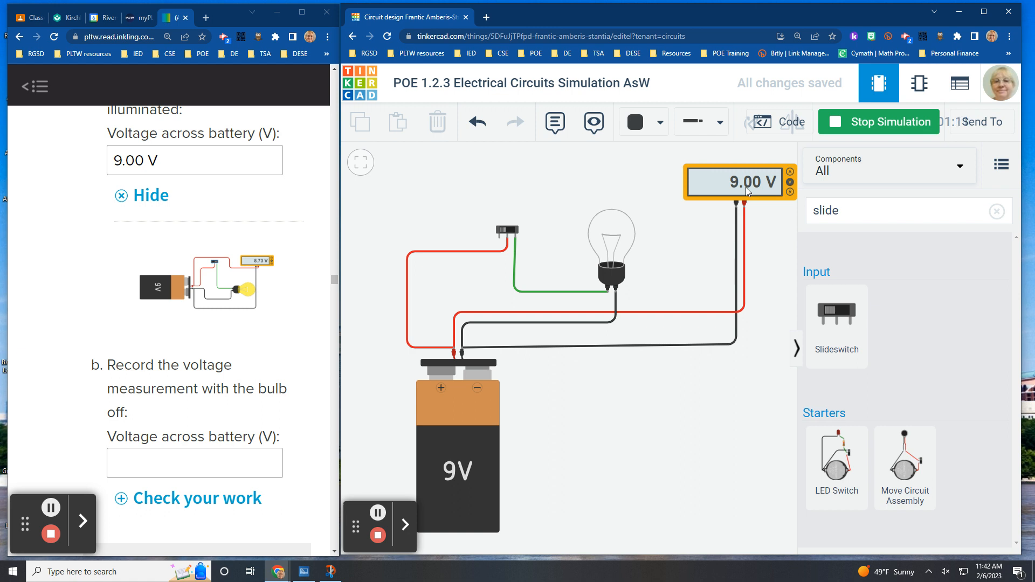
{"action": "left_click", "coordinate": [511, 230]}
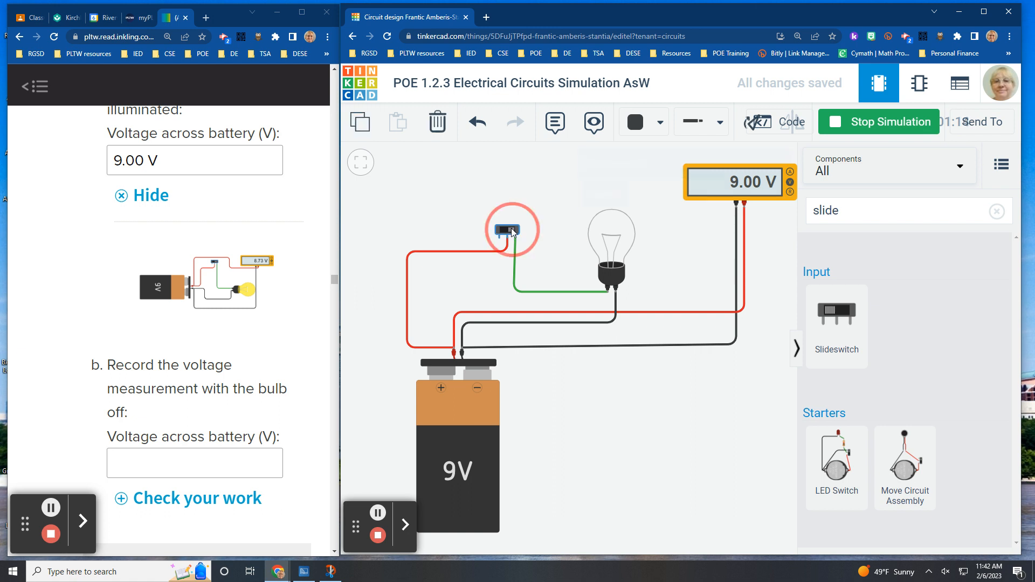
{"action": "left_click", "coordinate": [720, 452]}
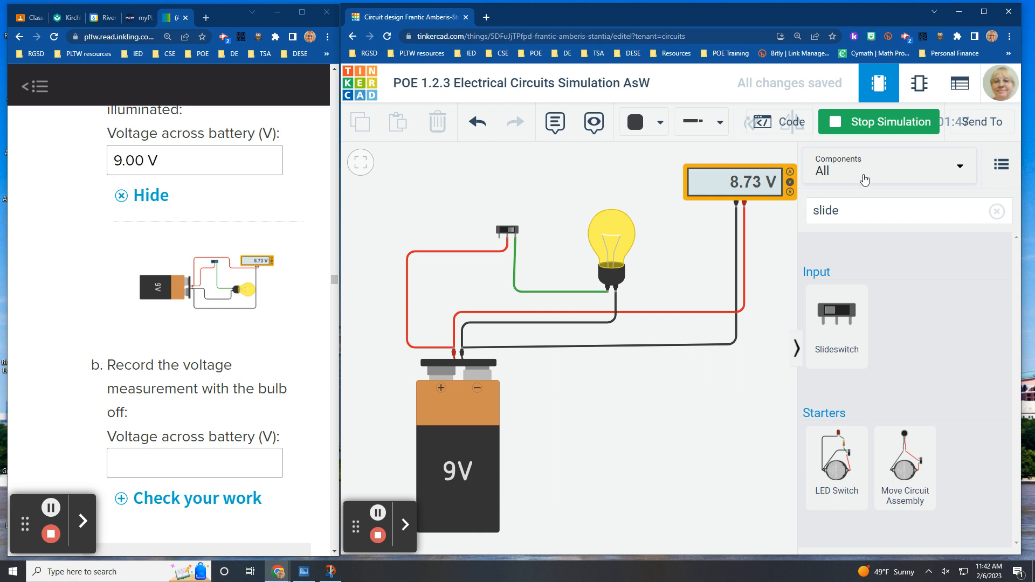
{"action": "left_click", "coordinate": [863, 122]}
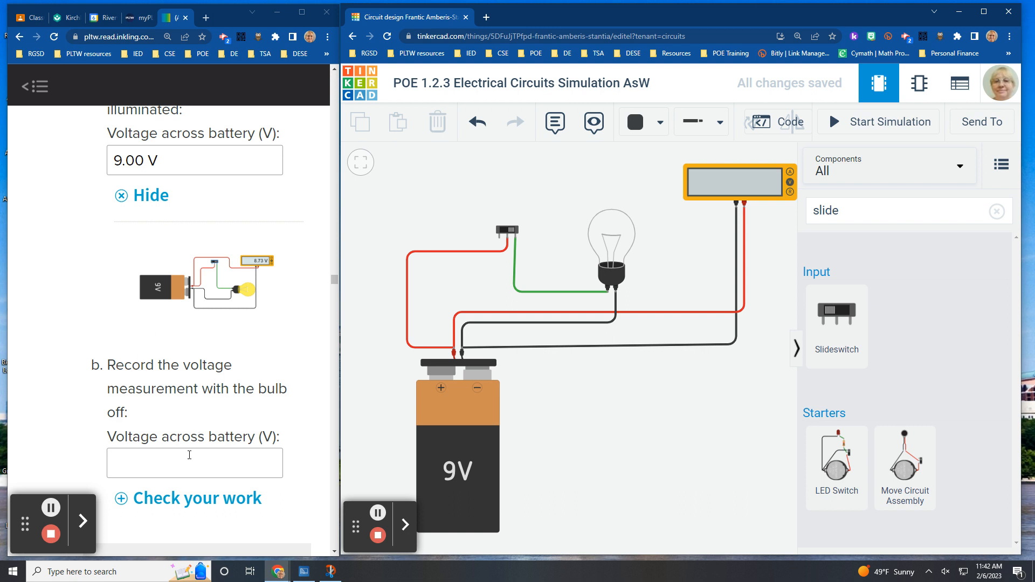
Inspect the multimeter's measurement mode setting.
{"action": "left_click", "coordinate": [751, 183]}
{"action": "left_click", "coordinate": [750, 425]}
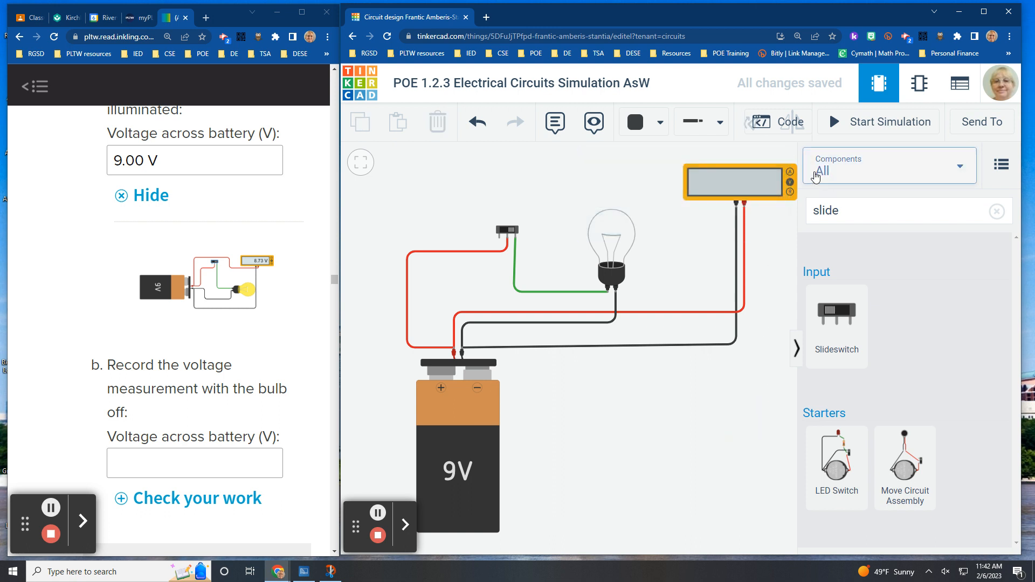
{"action": "left_click", "coordinate": [790, 177]}
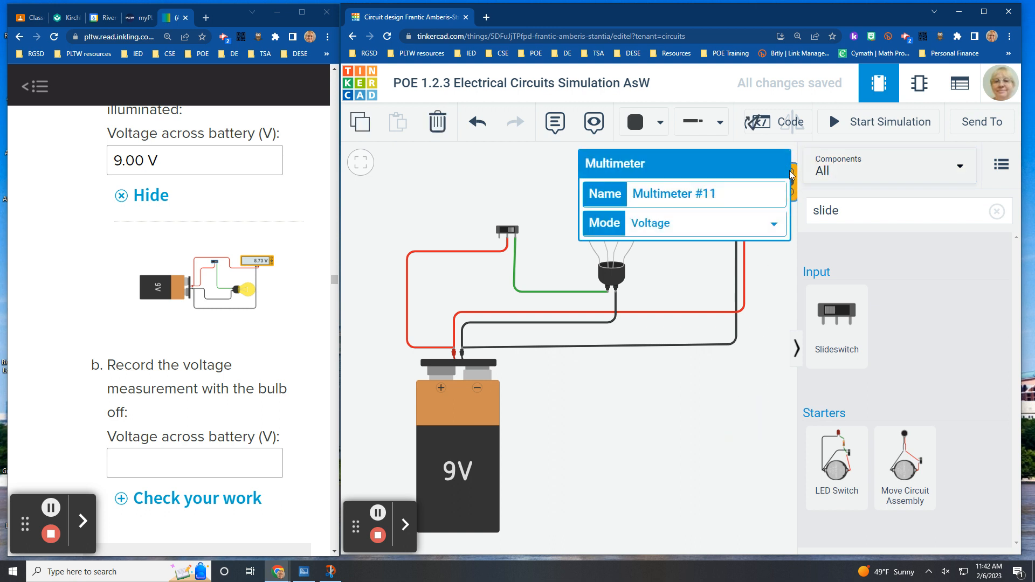
{"action": "left_click", "coordinate": [755, 428]}
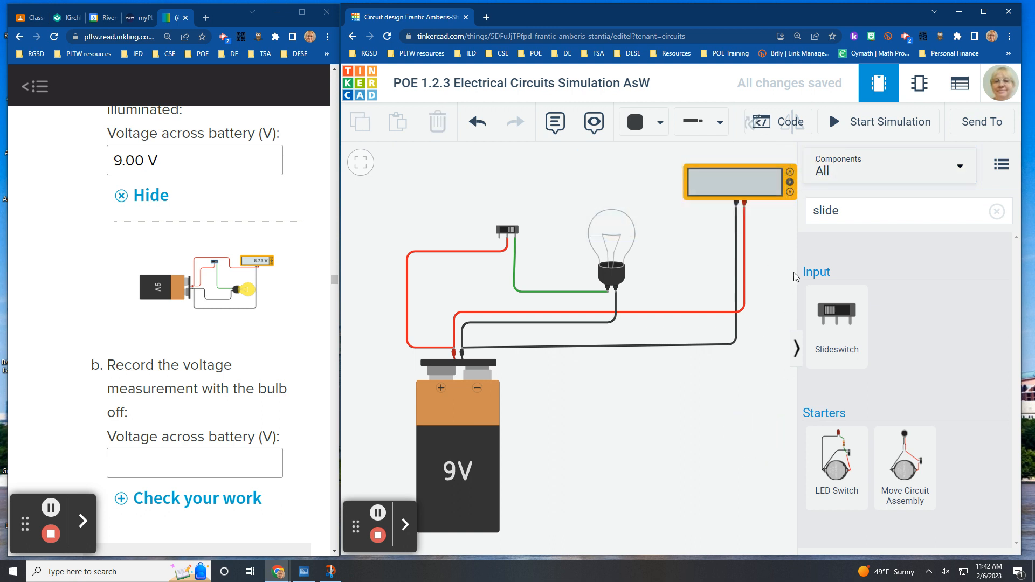
{"action": "left_click", "coordinate": [790, 180]}
{"action": "left_click", "coordinate": [750, 471]}
Examine the Figure 5 schematic with bulb, ammeter and switch enlarged in worksheet item 15, and return to the page.
{"action": "scroll", "coordinate": [233, 357], "scroll_direction": "down", "scroll_amount": 3}
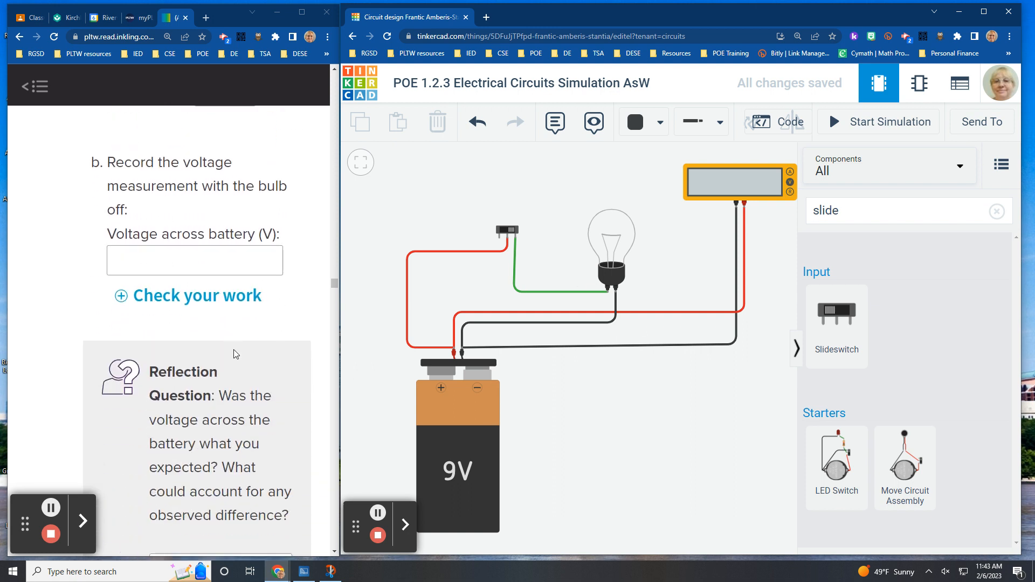
{"action": "scroll", "coordinate": [233, 356], "scroll_direction": "down", "scroll_amount": 8}
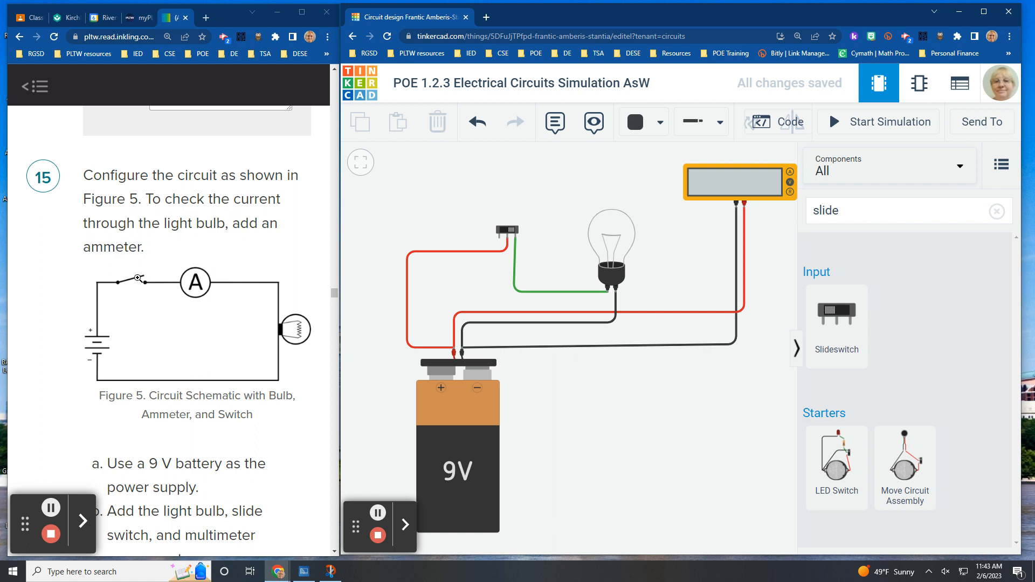
{"action": "left_click", "coordinate": [199, 334]}
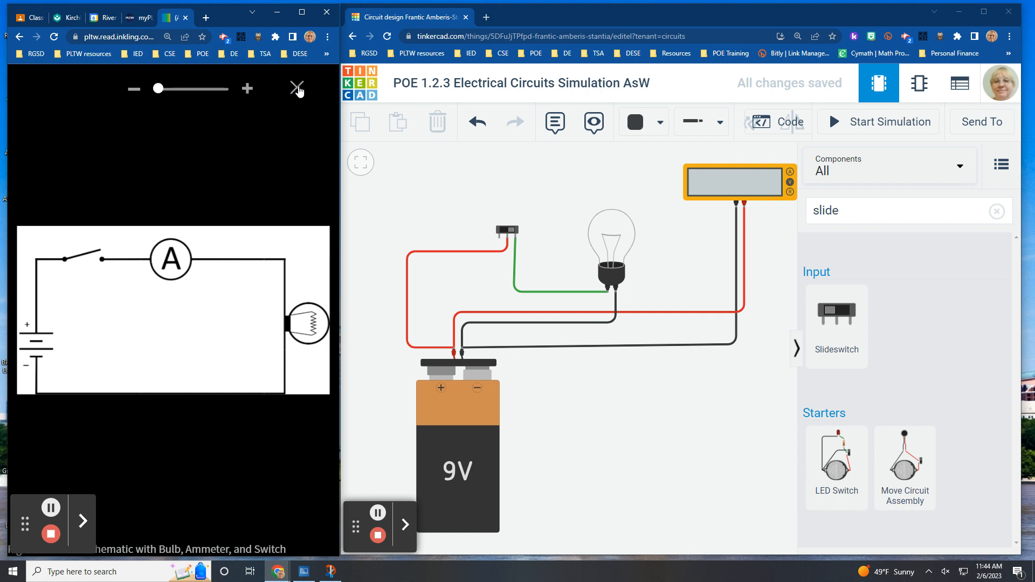
{"action": "left_click", "coordinate": [297, 88]}
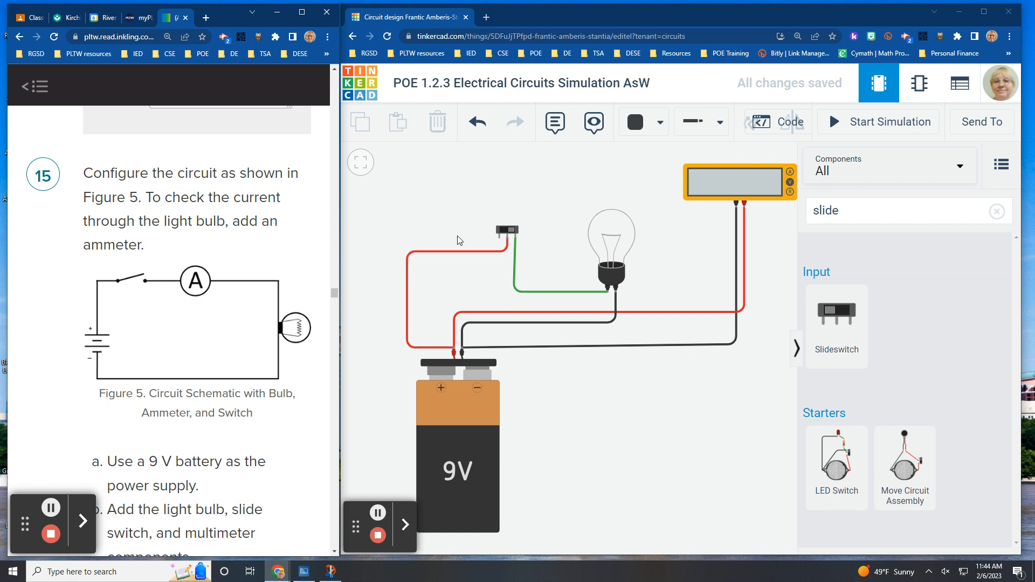
Nudge the slideswitch slightly to the left on the canvas.
{"action": "left_click", "coordinate": [509, 232]}
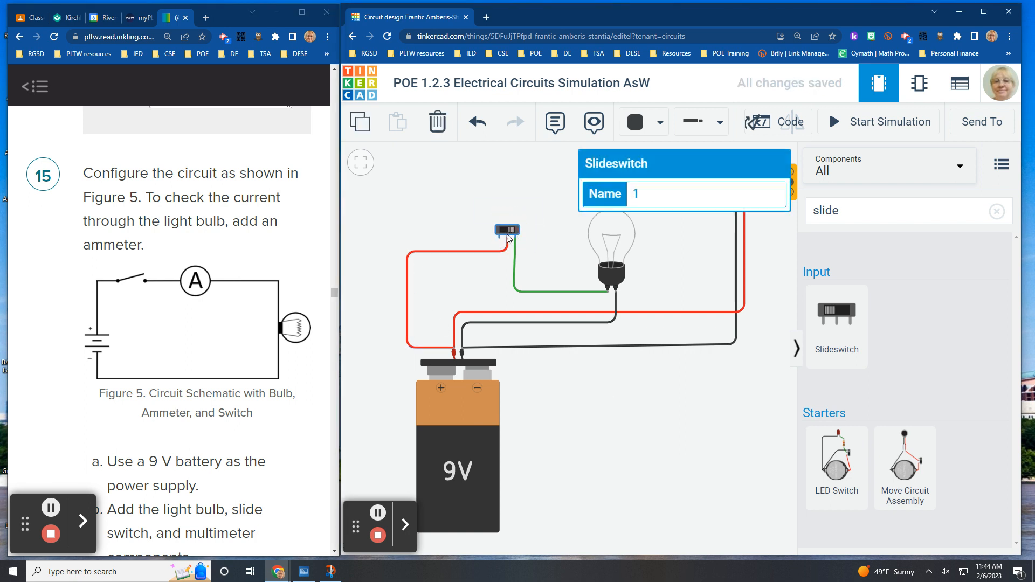
{"action": "left_click_drag", "start_coordinate": [508, 233], "coordinate": [506, 230]}
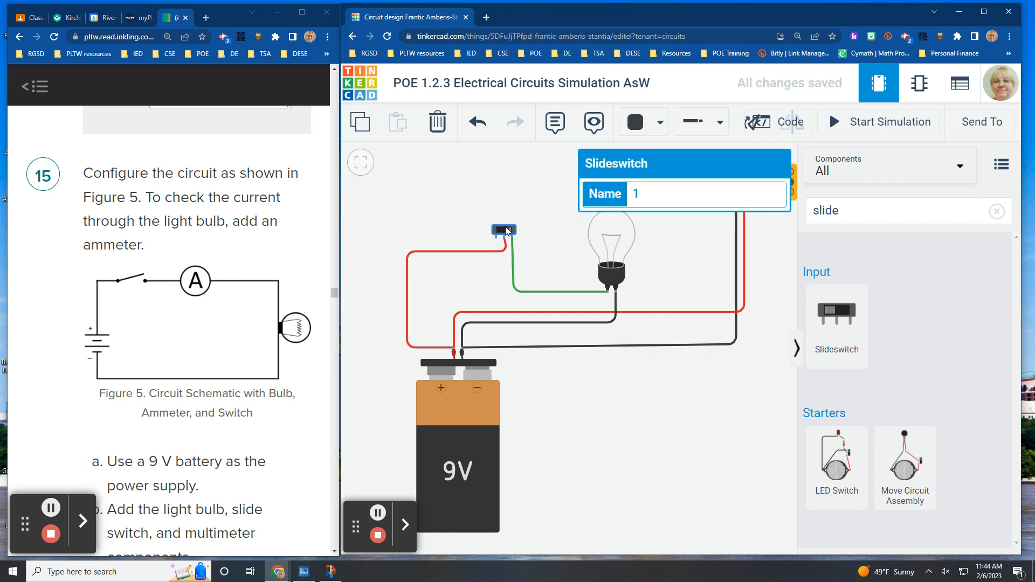
{"action": "left_click", "coordinate": [705, 426]}
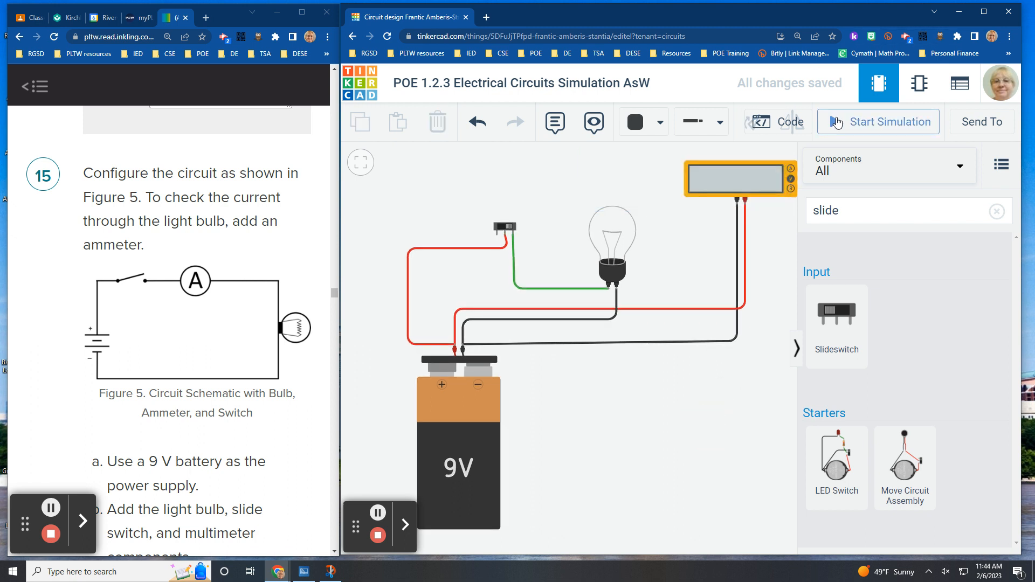
Simulate the circuit with the slideswitch toggled to turn the bulb off, and stop the simulation.
{"action": "left_click", "coordinate": [836, 122]}
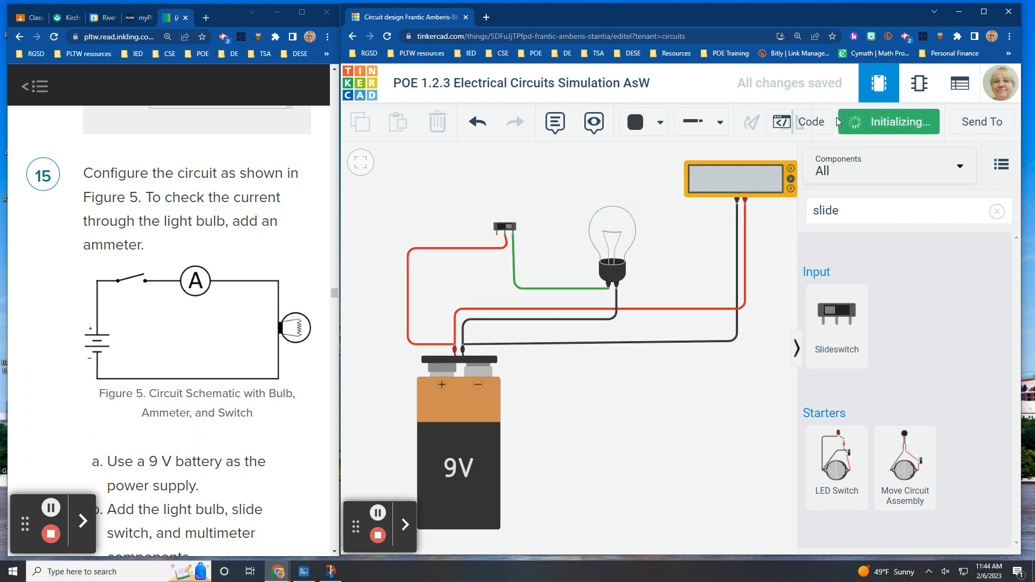
{"action": "left_click", "coordinate": [511, 228]}
{"action": "left_click", "coordinate": [672, 439]}
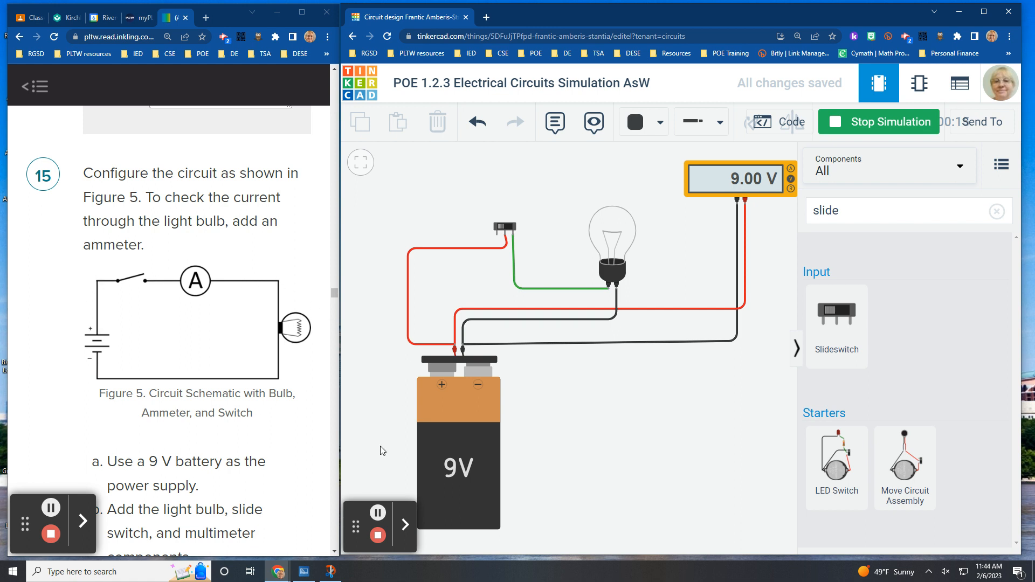
{"action": "left_click", "coordinate": [876, 123]}
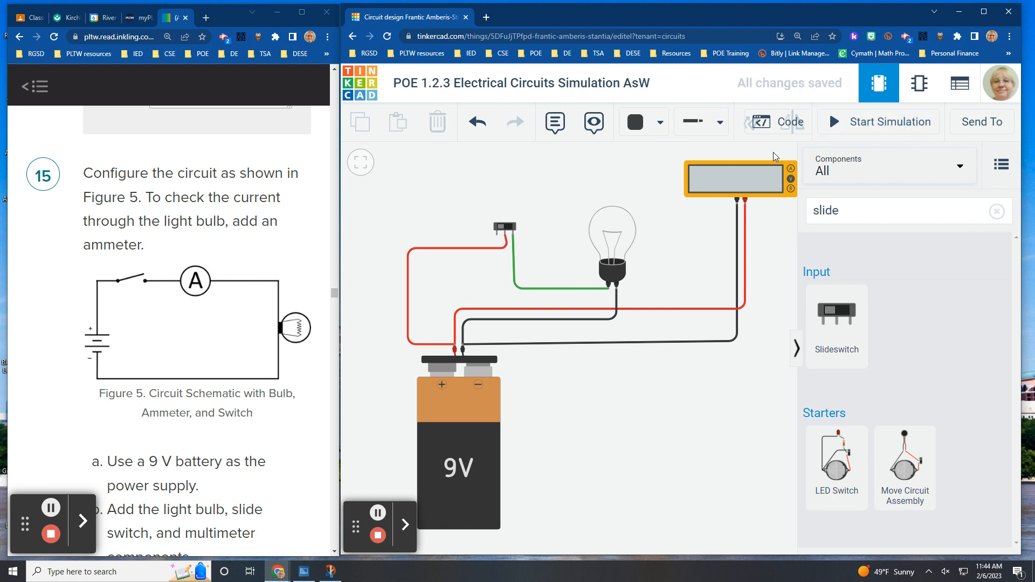
Restart the simulation and toggle the slideswitch to light the bulb.
{"action": "left_click", "coordinate": [887, 124]}
{"action": "left_click", "coordinate": [505, 227]}
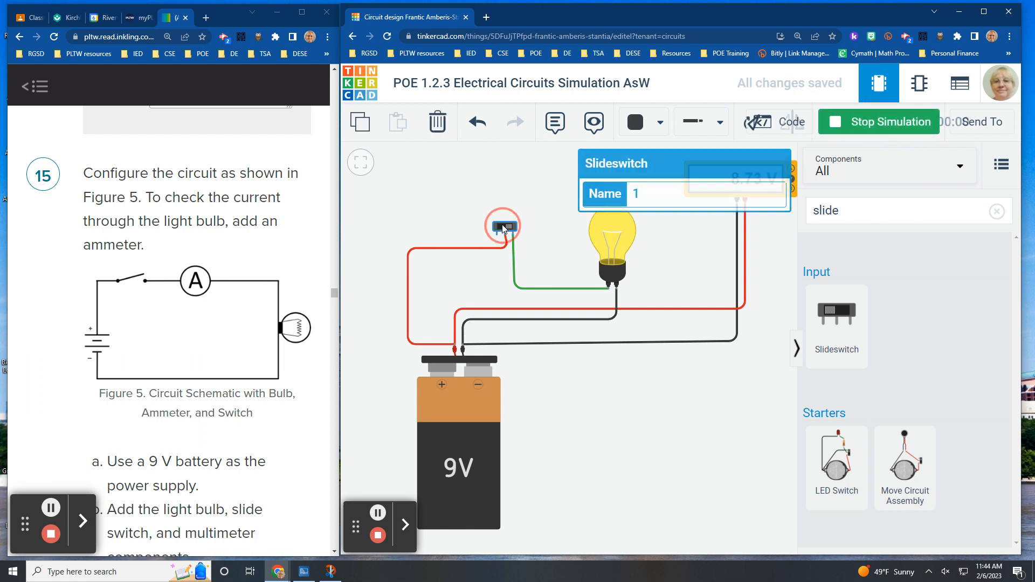
{"action": "left_click", "coordinate": [620, 377]}
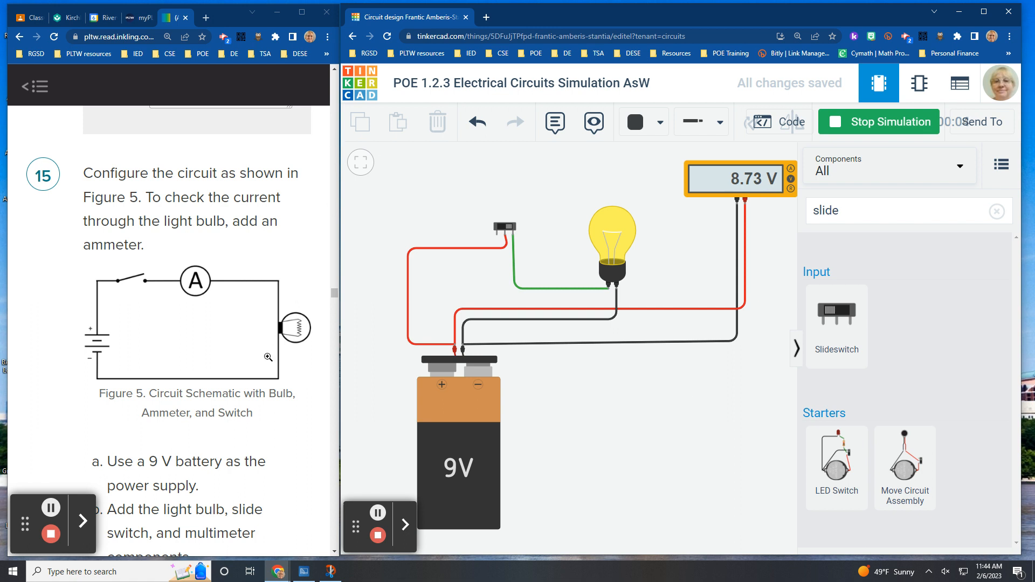
Read worksheet items 15 to 17 on measuring the bulb's current, calculating its resistance and sharing the circuit model.
{"action": "scroll", "coordinate": [206, 314], "scroll_direction": "down", "scroll_amount": 3}
{"action": "scroll", "coordinate": [206, 314], "scroll_direction": "down", "scroll_amount": 5}
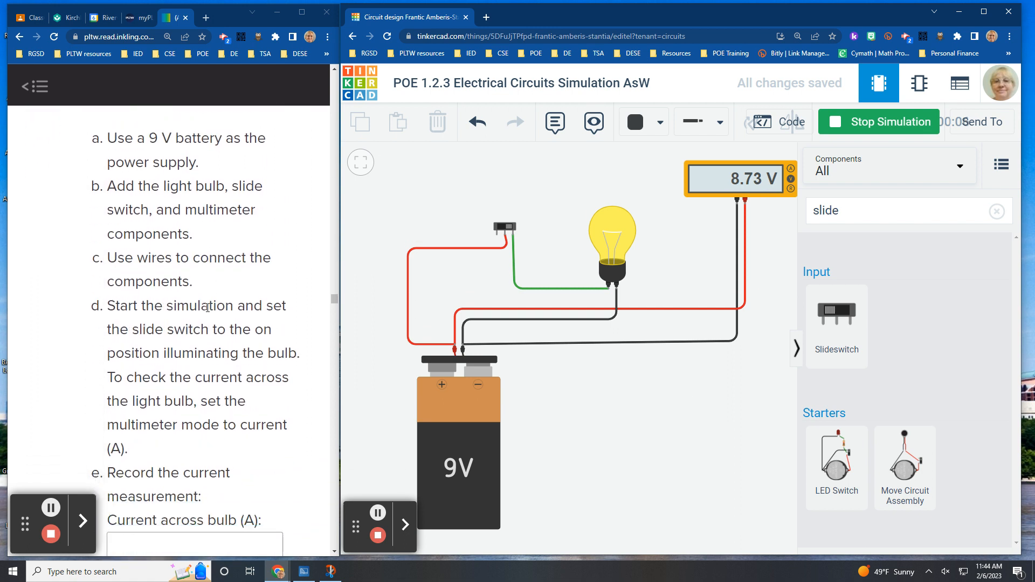
{"action": "scroll", "coordinate": [258, 288], "scroll_direction": "down", "scroll_amount": 6}
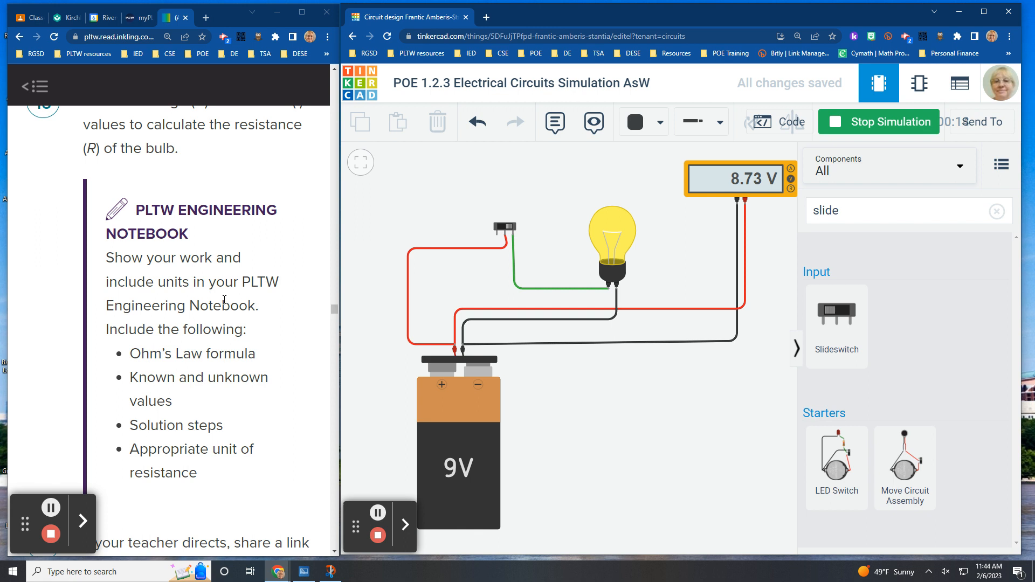
{"action": "scroll", "coordinate": [221, 301], "scroll_direction": "down", "scroll_amount": 6}
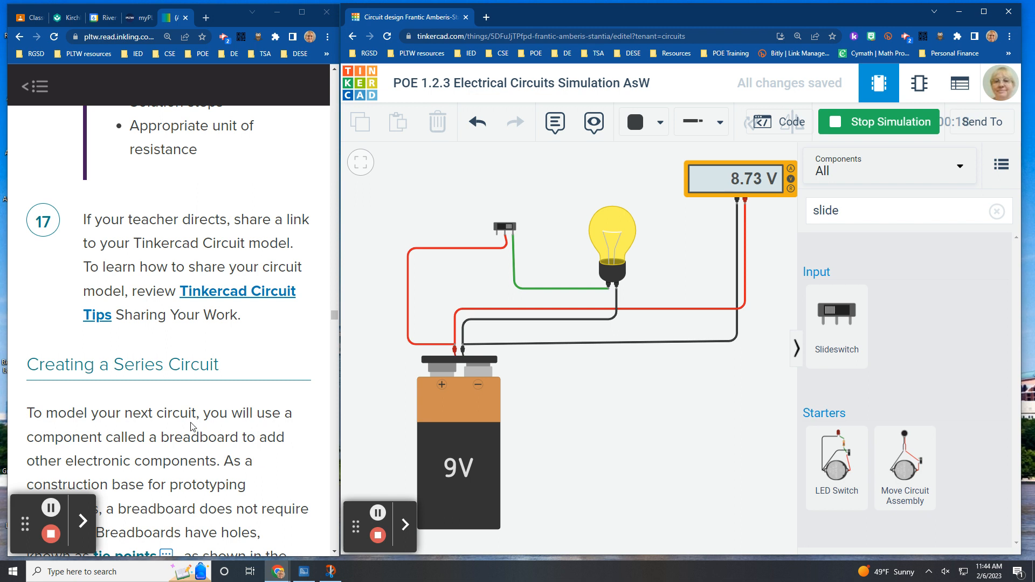
{"action": "scroll", "coordinate": [192, 426], "scroll_direction": "up", "scroll_amount": 6}
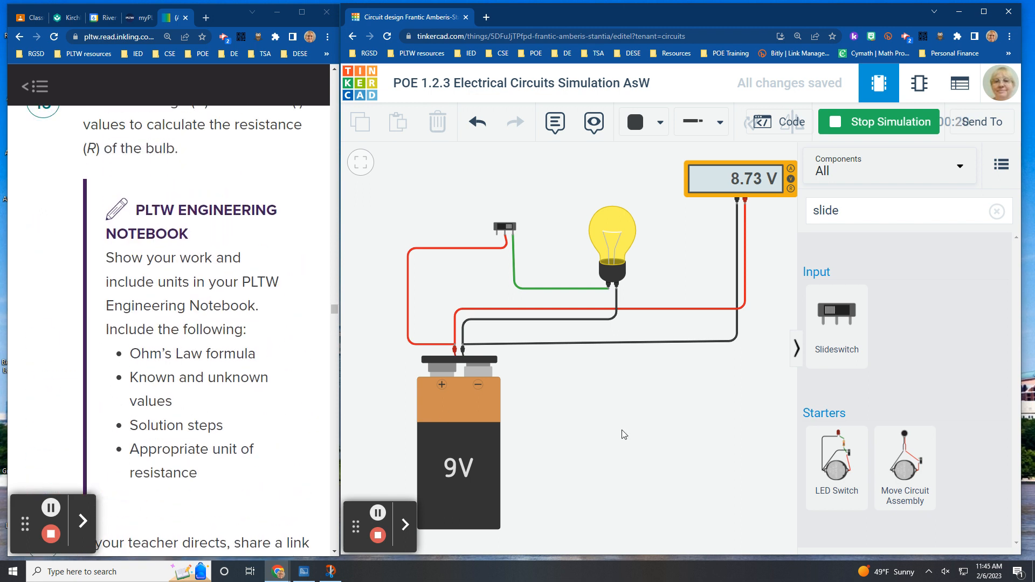
{"action": "left_click", "coordinate": [668, 484]}
Read the Creating a Series Circuit section, examining the Figure 6 breadboard layout and item 18.
{"action": "scroll", "coordinate": [208, 331], "scroll_direction": "down", "scroll_amount": 1}
{"action": "scroll", "coordinate": [208, 331], "scroll_direction": "down", "scroll_amount": 15}
{"action": "scroll", "coordinate": [224, 320], "scroll_direction": "down", "scroll_amount": 4}
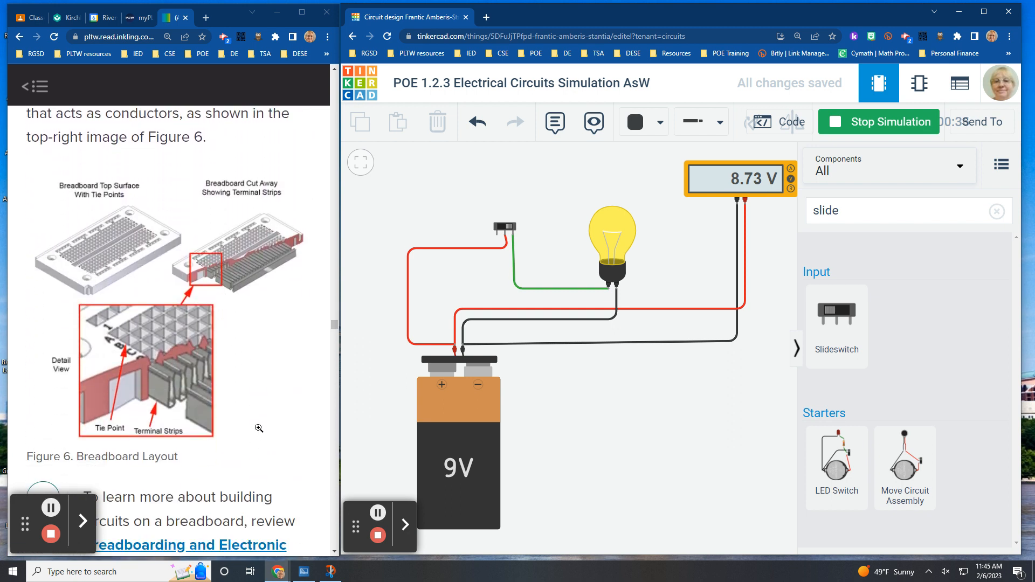
{"action": "scroll", "coordinate": [259, 428], "scroll_direction": "up", "scroll_amount": 10}
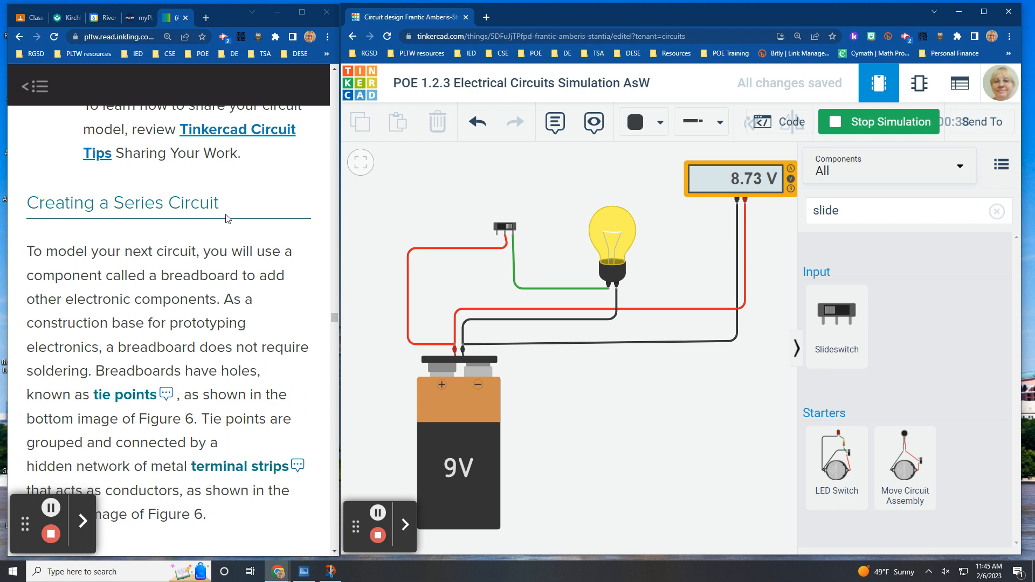
{"action": "scroll", "coordinate": [226, 218], "scroll_direction": "down", "scroll_amount": 12}
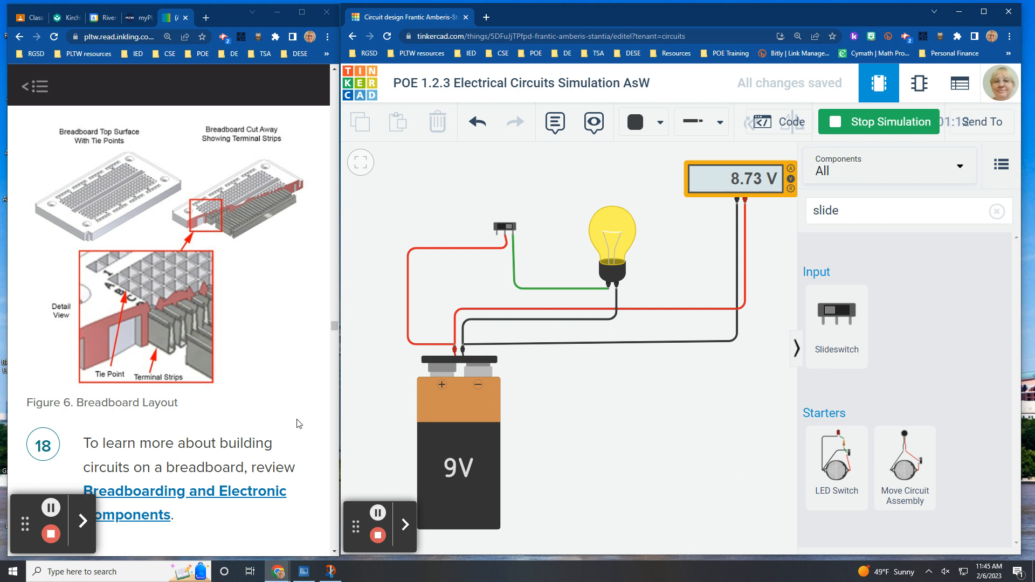
{"action": "scroll", "coordinate": [307, 417], "scroll_direction": "down", "scroll_amount": 2}
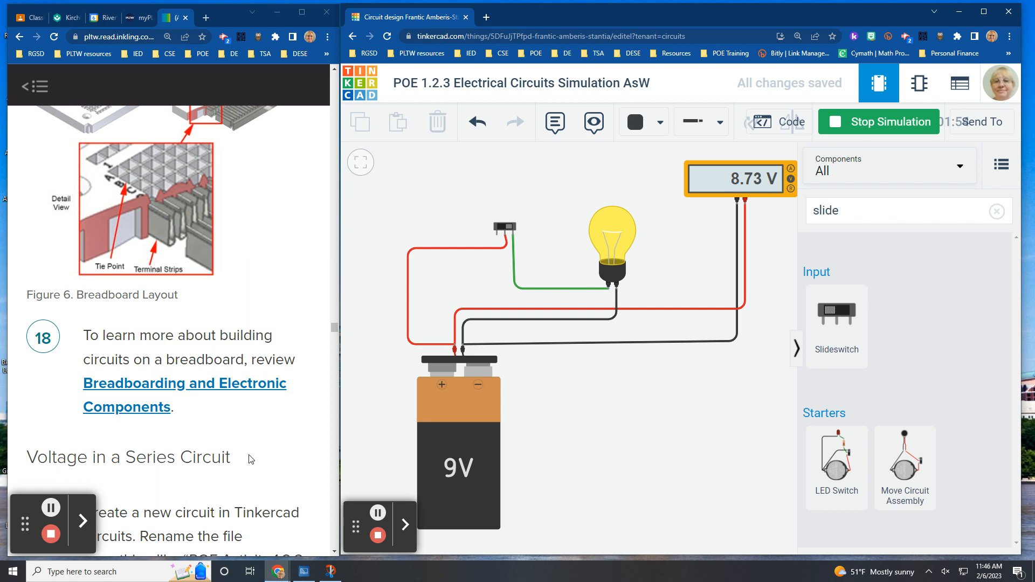
Review the Voltage in a Series Circuit instructions, including the component list, Figure 7 and item 21.
{"action": "scroll", "coordinate": [238, 378], "scroll_direction": "down", "scroll_amount": 5}
{"action": "scroll", "coordinate": [248, 405], "scroll_direction": "up", "scroll_amount": 3}
{"action": "scroll", "coordinate": [251, 397], "scroll_direction": "down", "scroll_amount": 8}
{"action": "scroll", "coordinate": [255, 388], "scroll_direction": "down", "scroll_amount": 2}
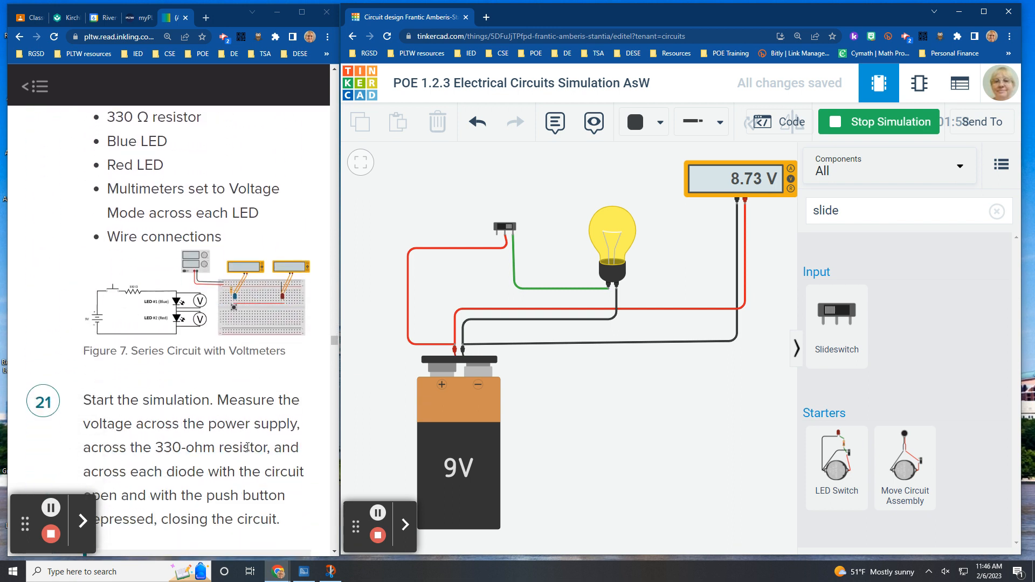
{"action": "scroll", "coordinate": [224, 412], "scroll_direction": "down", "scroll_amount": 1}
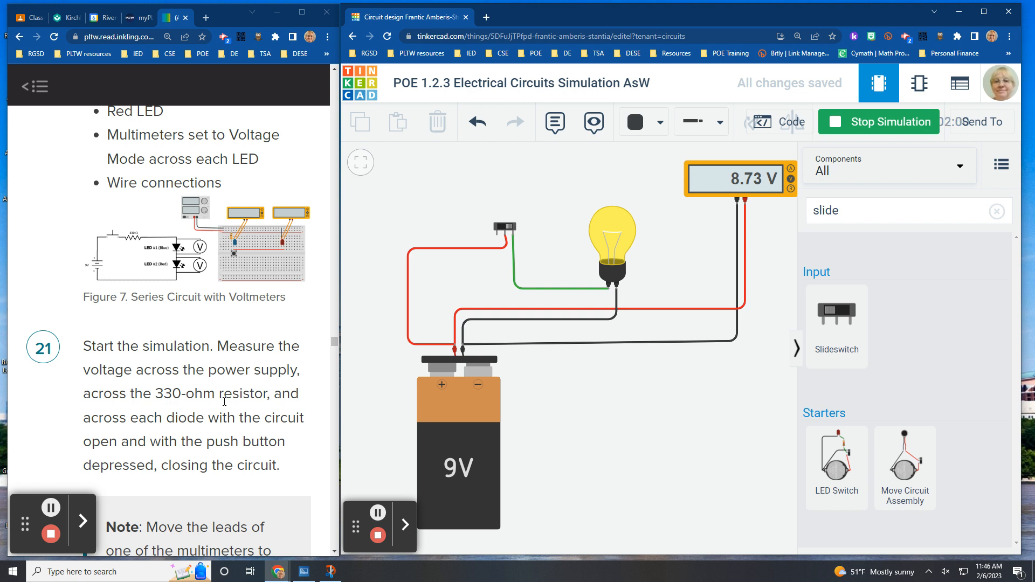